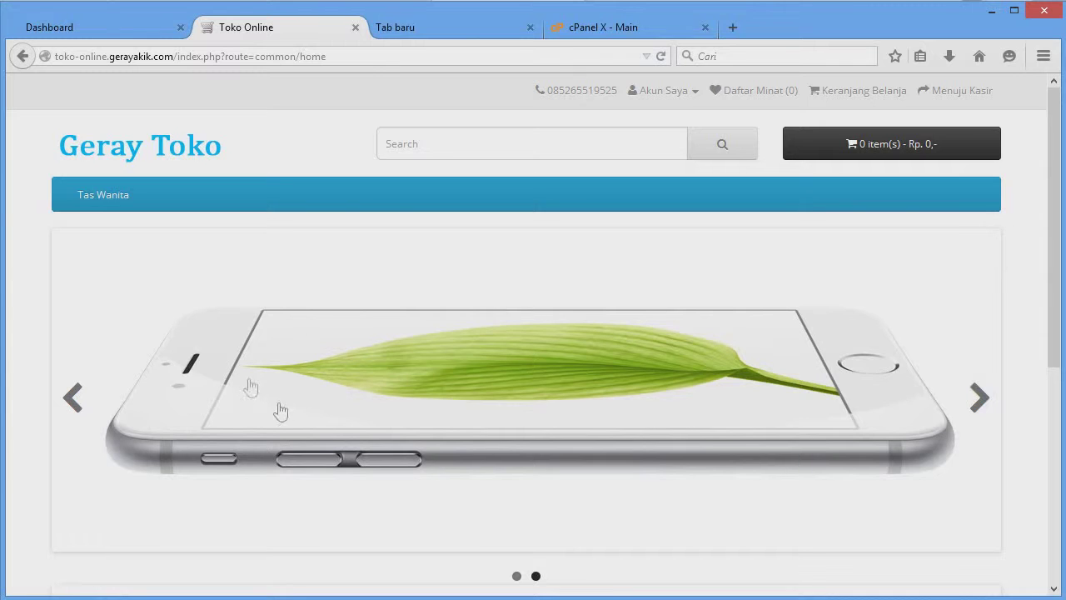
- Browse through the slides of the storefront's home page slideshow
{"action": "left_click", "coordinate": [981, 401]}
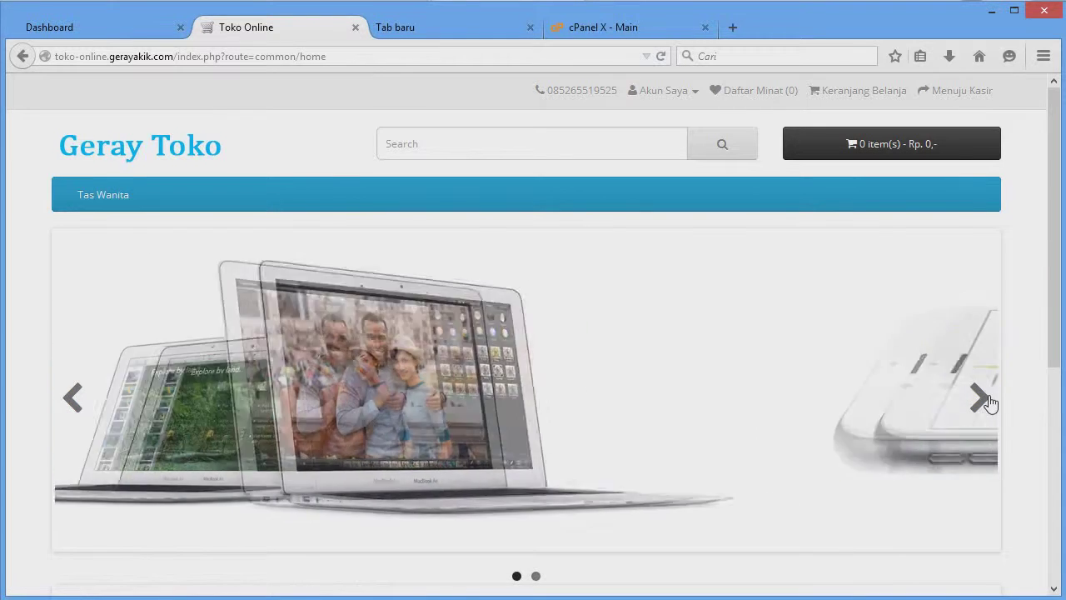
{"action": "left_click", "coordinate": [988, 401]}
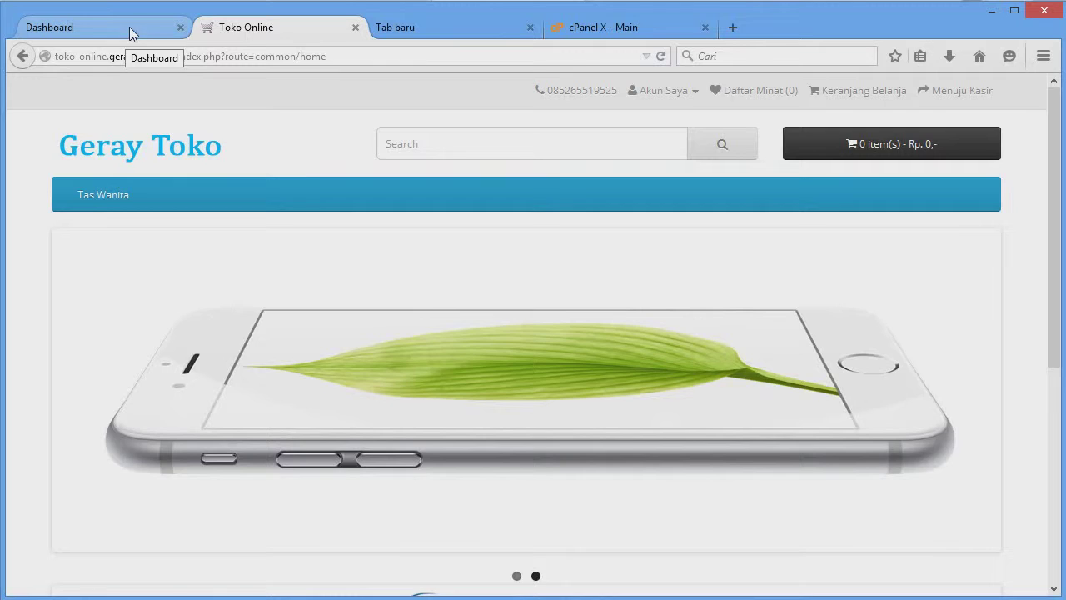
- Open the Home Page Slideshow banner for editing from the store admin's Banners design list
{"action": "left_click", "coordinate": [104, 32]}
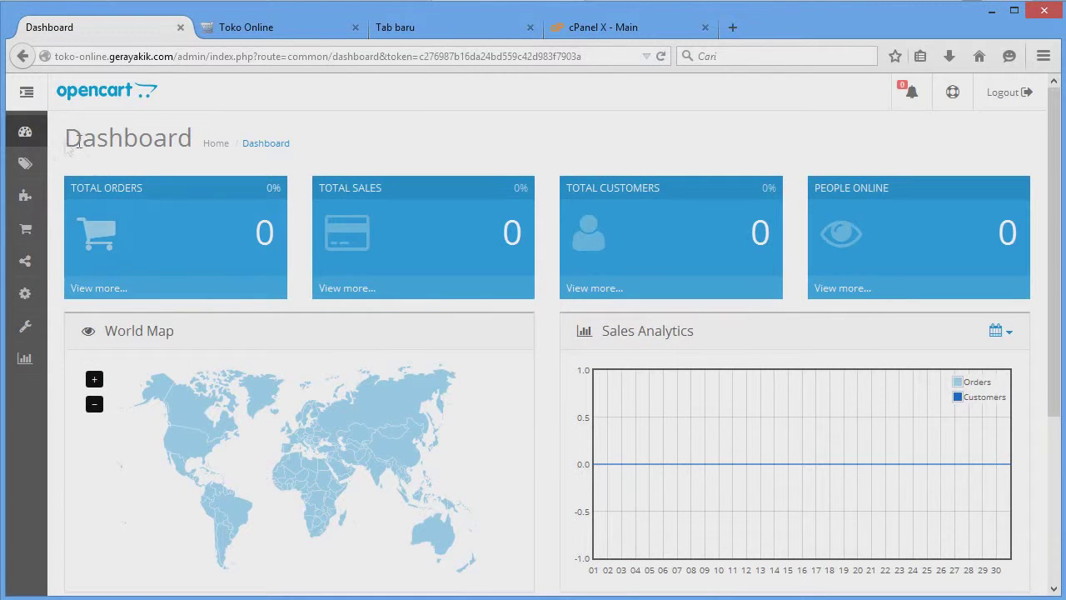
{"action": "mouse_move", "coordinate": [34, 298]}
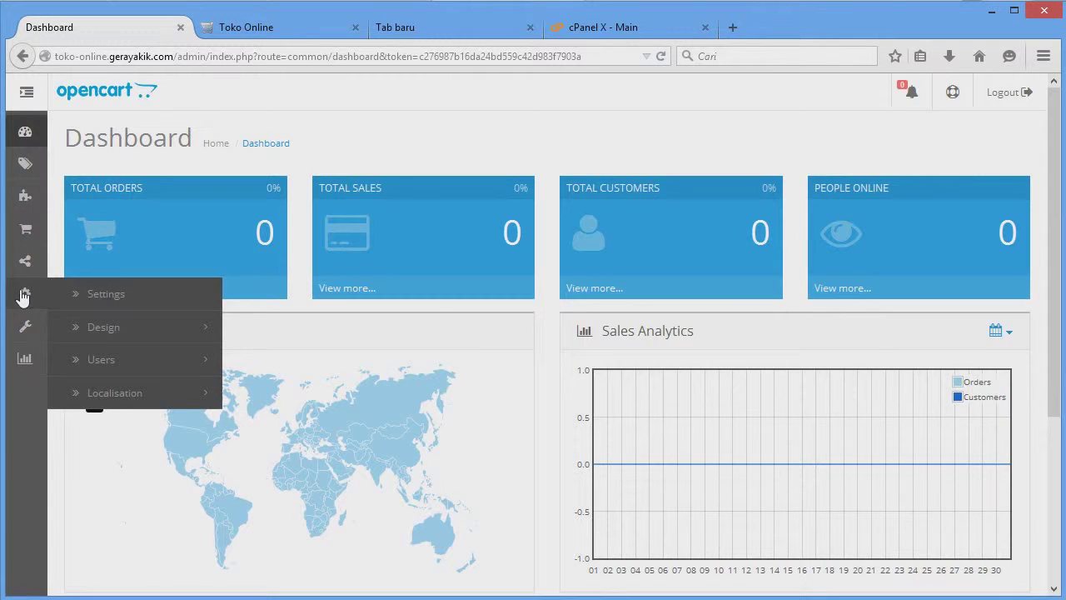
{"action": "left_click", "coordinate": [108, 330]}
{"action": "left_click", "coordinate": [132, 395]}
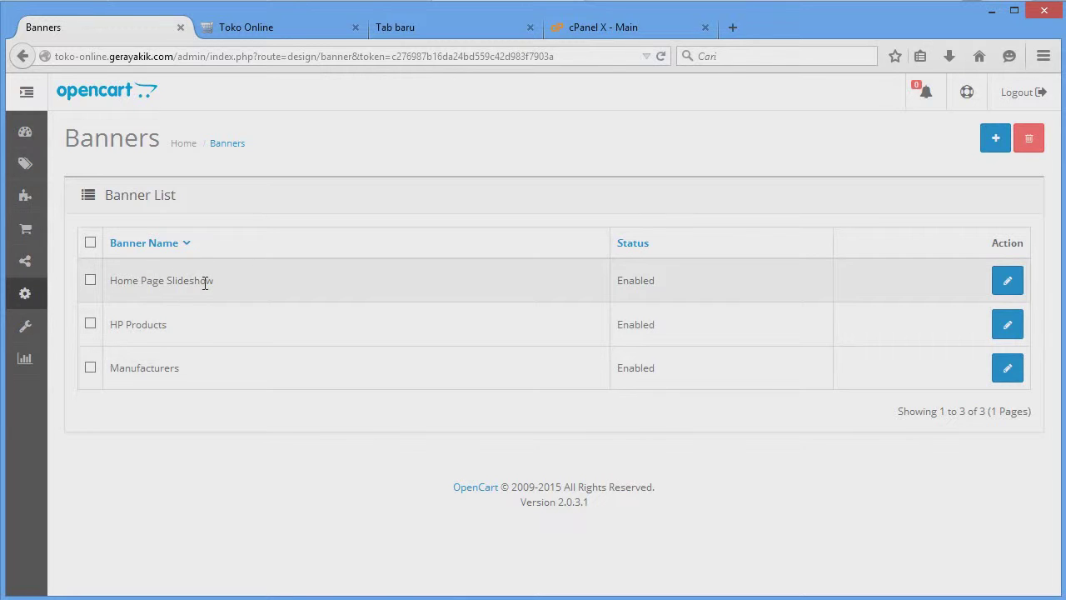
{"action": "left_click", "coordinate": [288, 30]}
{"action": "left_click", "coordinate": [115, 30]}
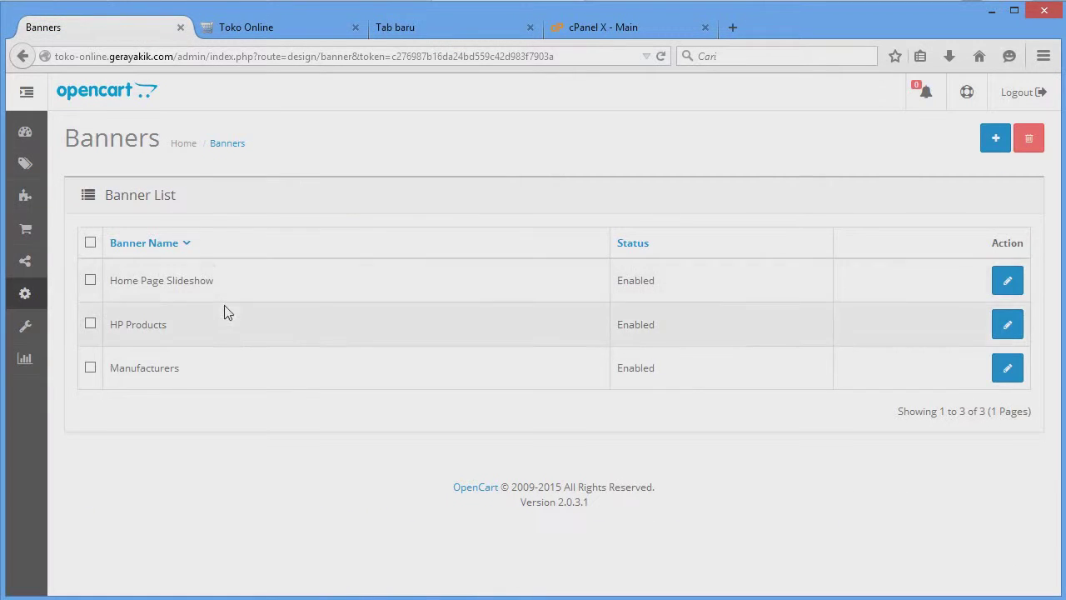
{"action": "left_click", "coordinate": [1008, 283]}
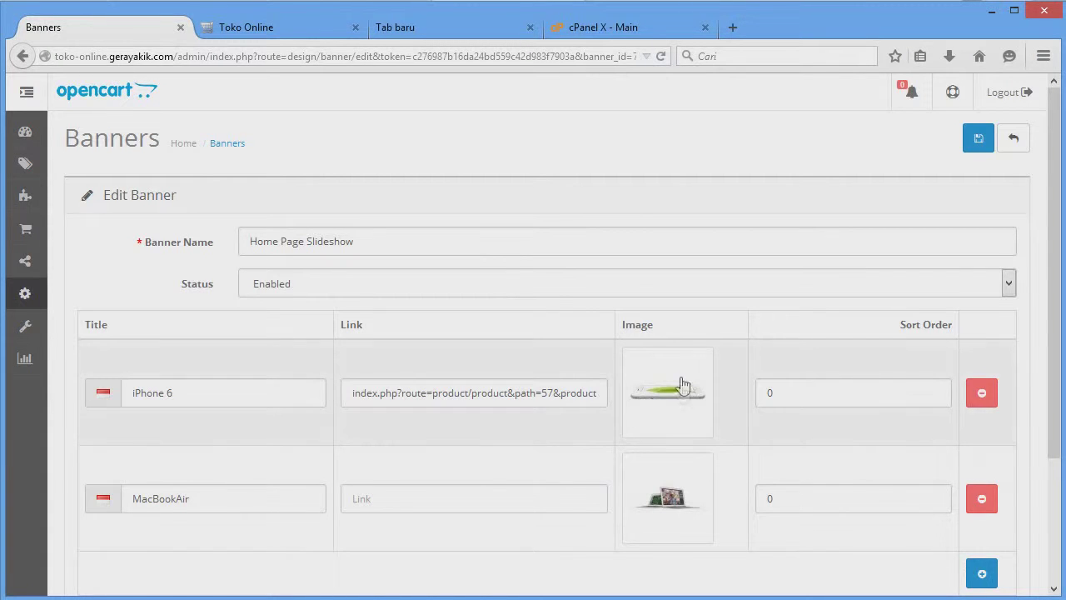
- Compare the storefront's slides with the banner images, returning to the Home Page Slideshow edit form
{"action": "left_click", "coordinate": [300, 22]}
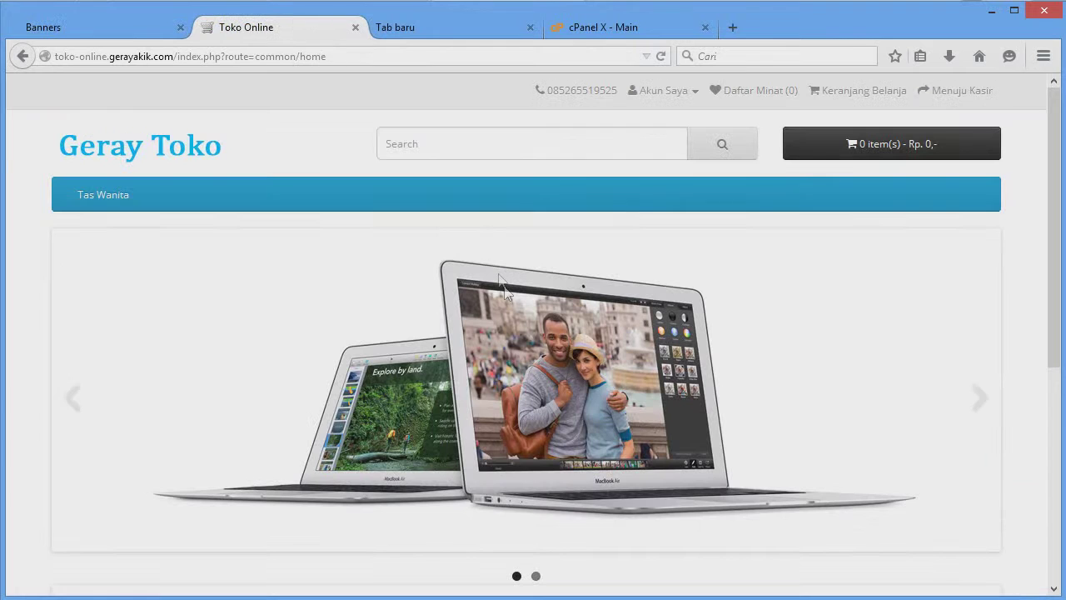
{"action": "left_click", "coordinate": [980, 400]}
{"action": "left_click", "coordinate": [119, 36]}
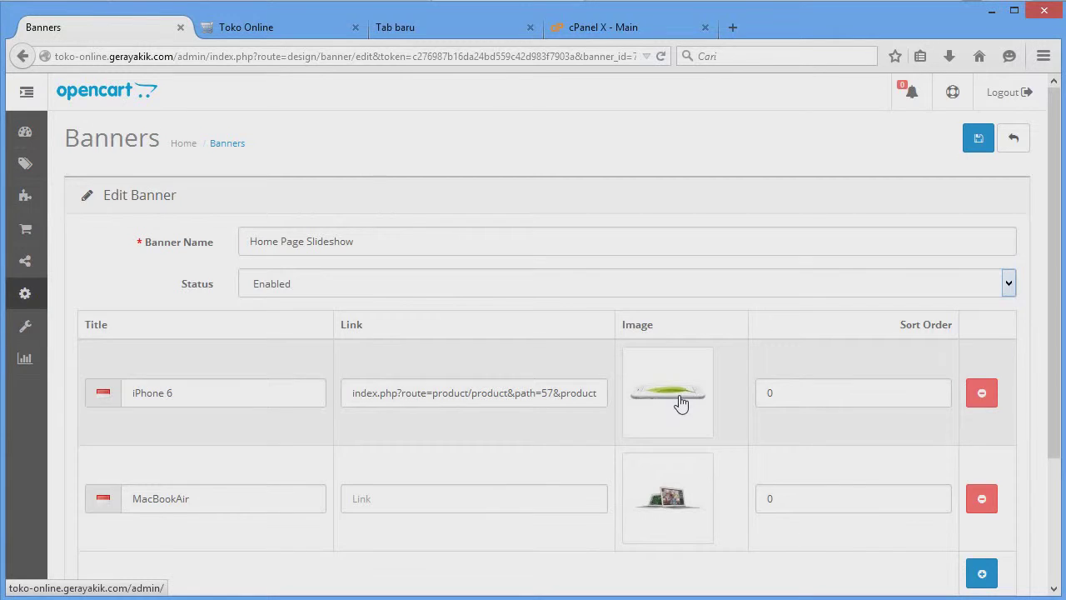
- Switch to cPanel and open the File Manager at the toko-online document root
{"action": "left_click", "coordinate": [585, 26]}
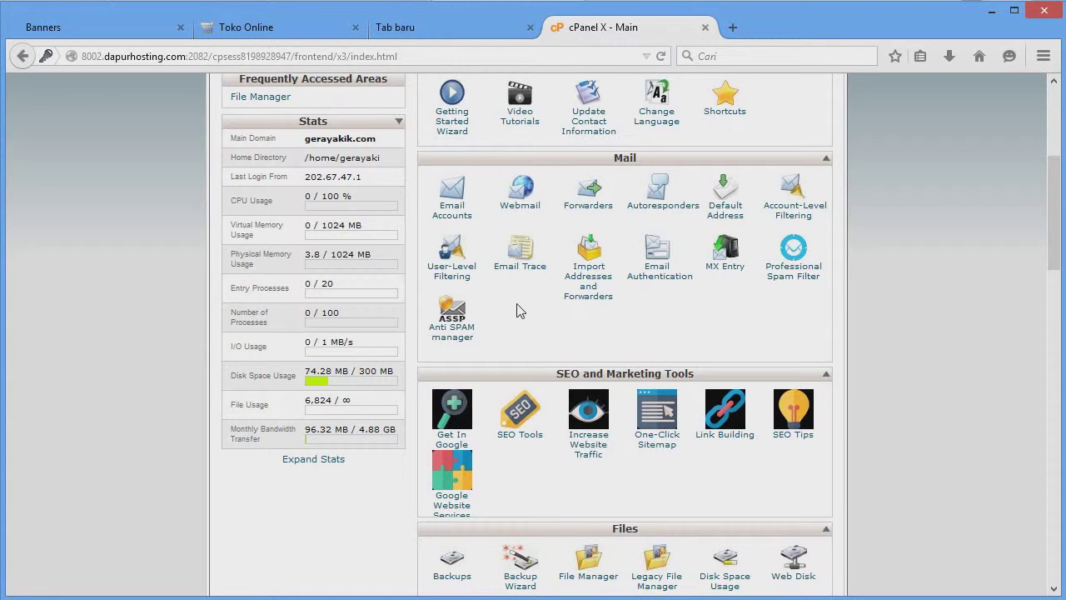
{"action": "scroll", "coordinate": [556, 390], "scroll_direction": "up", "scroll_amount": 4}
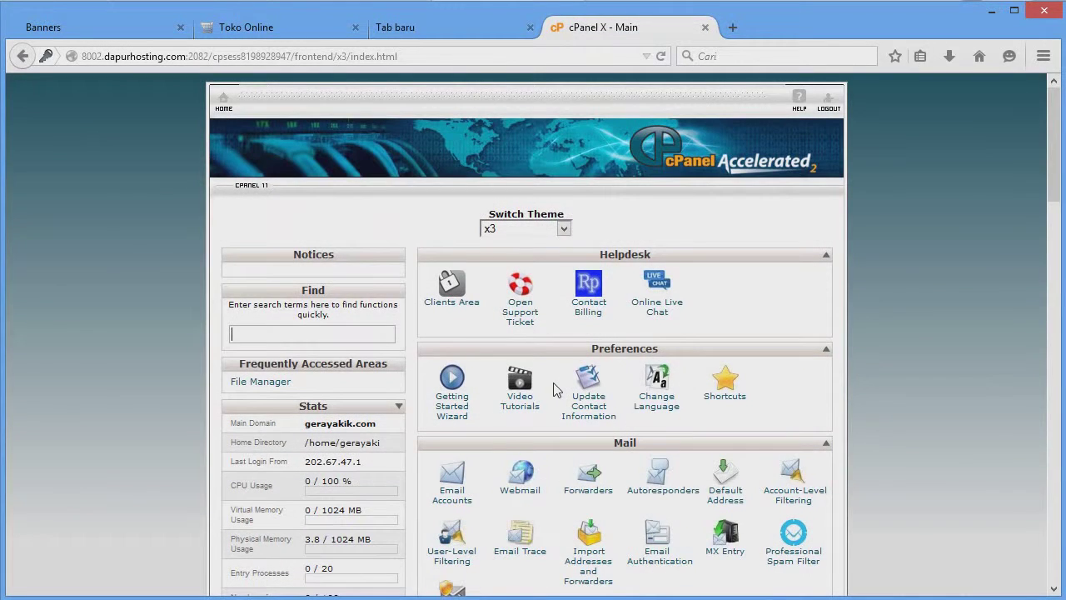
{"action": "scroll", "coordinate": [556, 390], "scroll_direction": "down", "scroll_amount": 5}
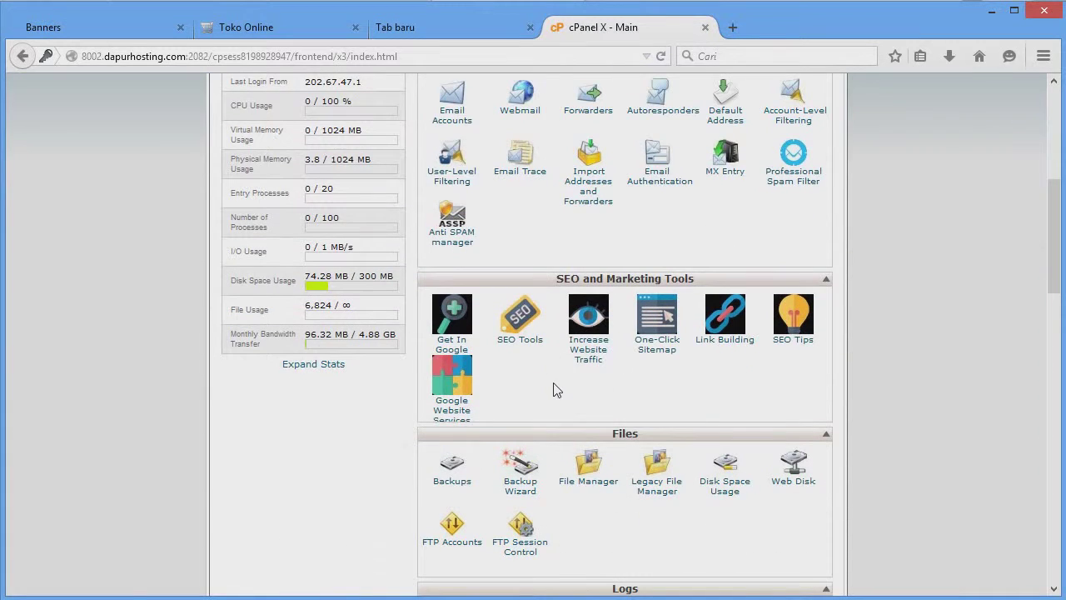
{"action": "left_click", "coordinate": [590, 471]}
{"action": "left_click", "coordinate": [526, 496]}
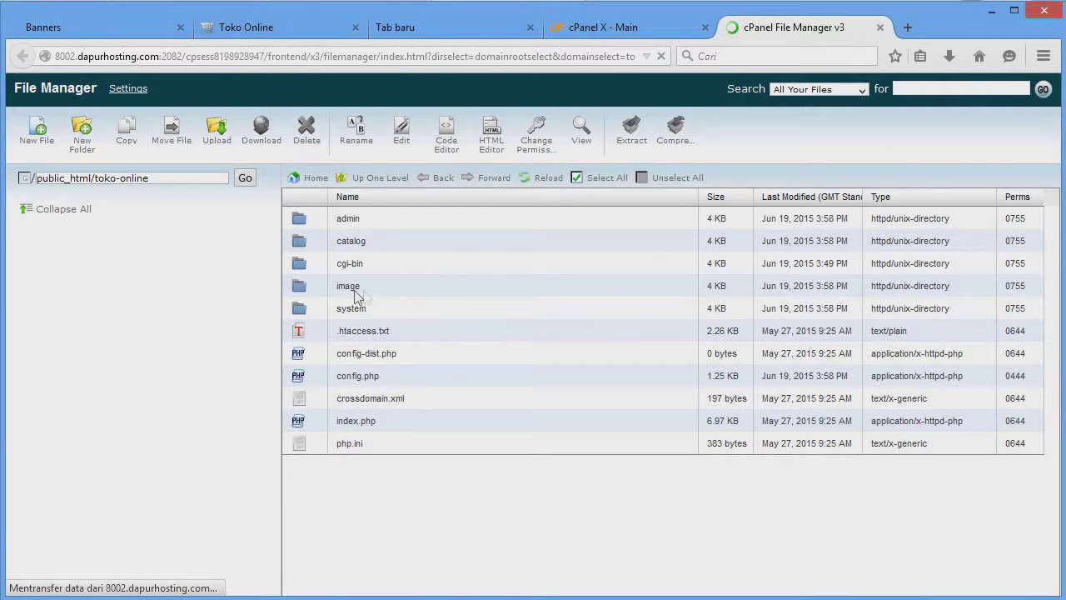
- Go to the image/catalog/demo/banners folder in the toko-online site files
{"action": "left_click", "coordinate": [364, 296]}
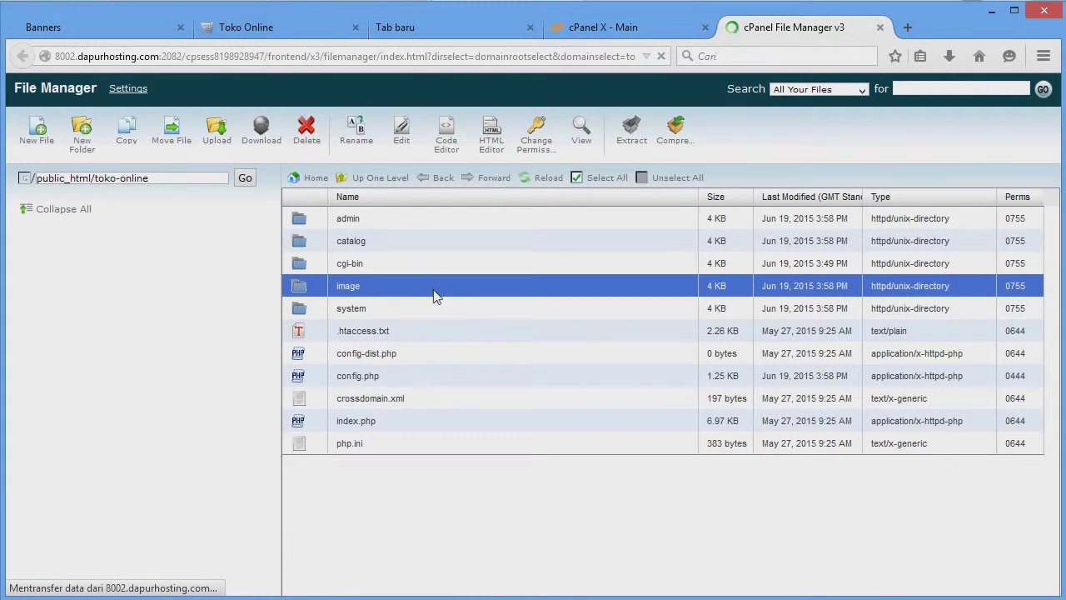
{"action": "double_click", "coordinate": [414, 285]}
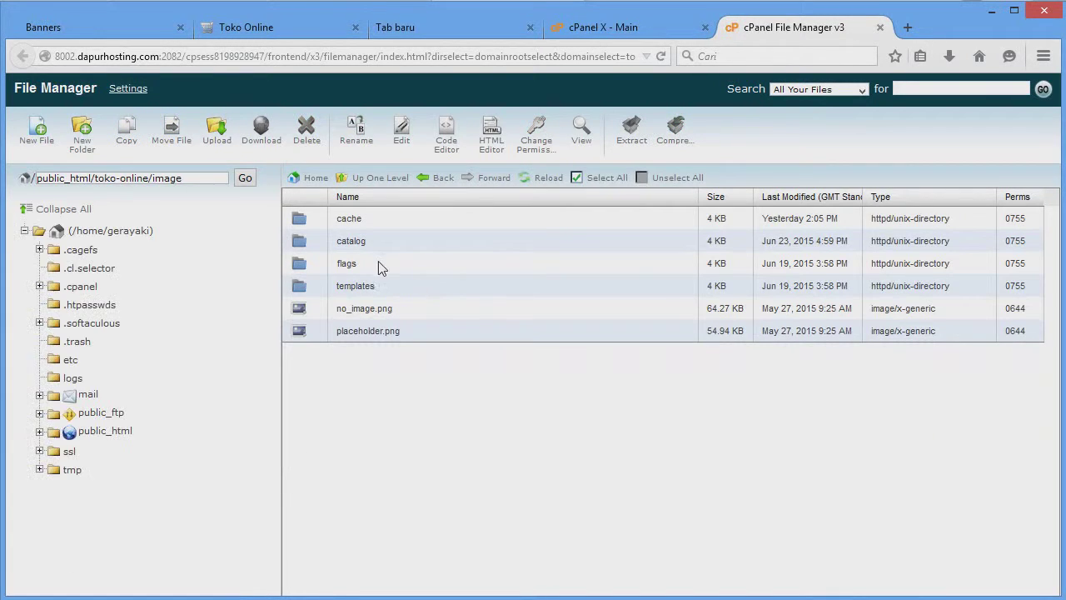
{"action": "double_click", "coordinate": [379, 242]}
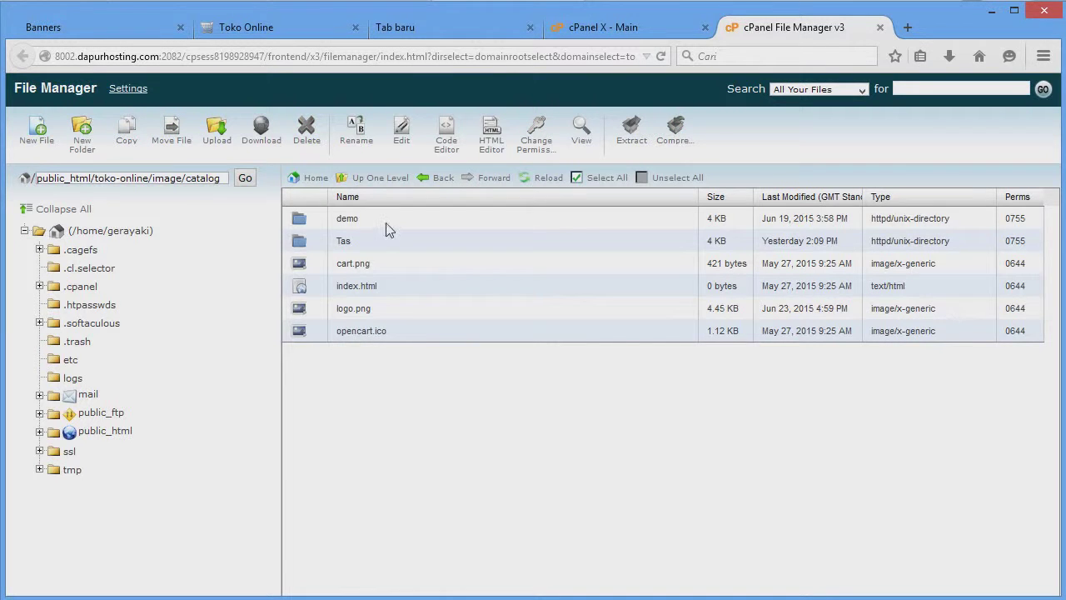
{"action": "double_click", "coordinate": [387, 225]}
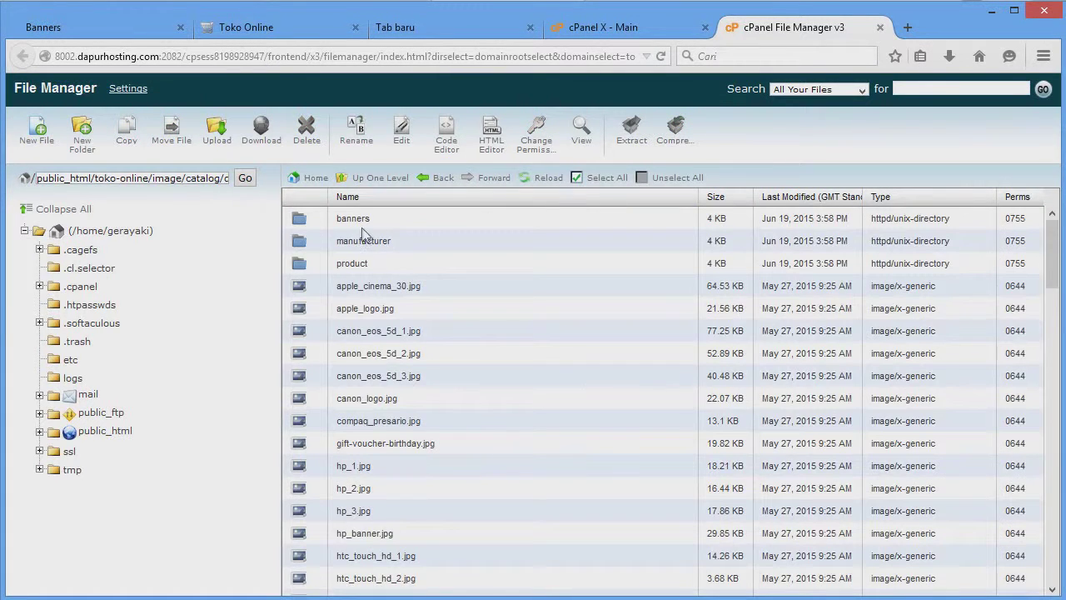
{"action": "double_click", "coordinate": [406, 224]}
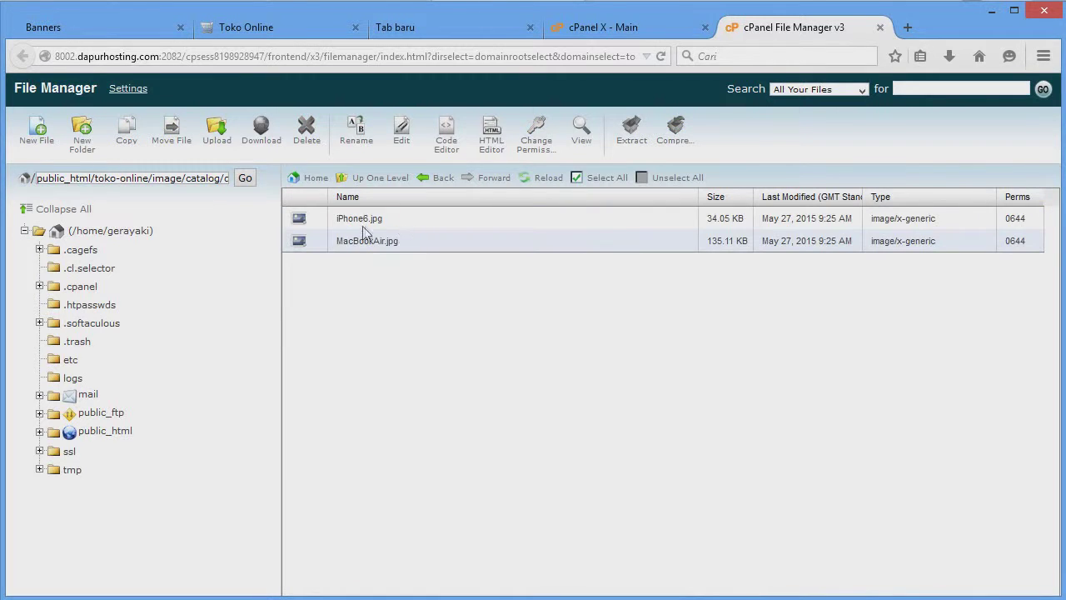
- Download iPhone6.jpg from the banners folder to the computer
{"action": "left_click", "coordinate": [385, 218]}
{"action": "right_click", "coordinate": [386, 217]}
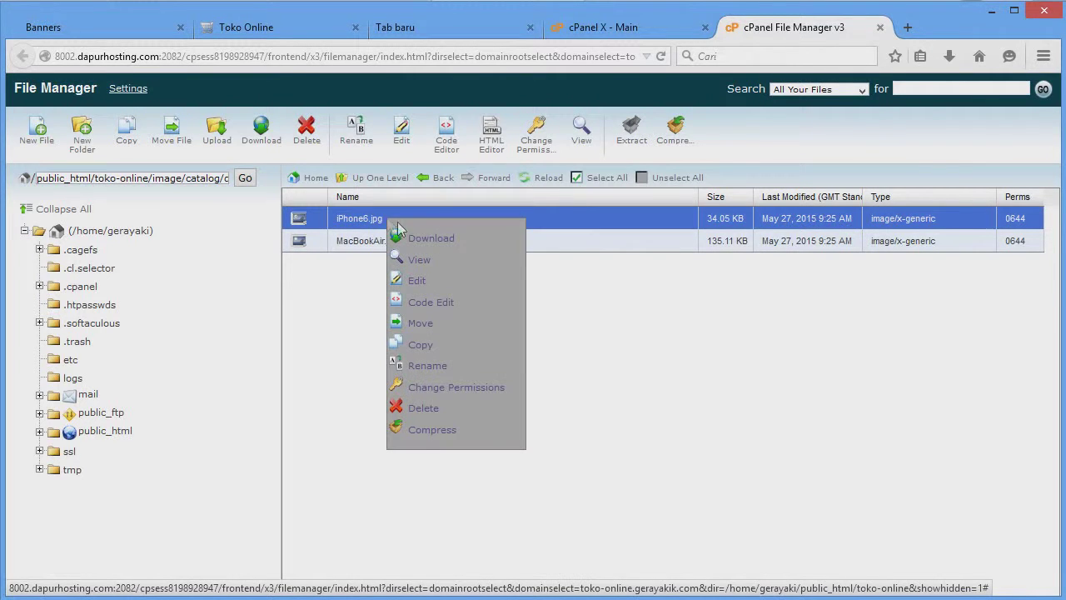
{"action": "left_click", "coordinate": [425, 239]}
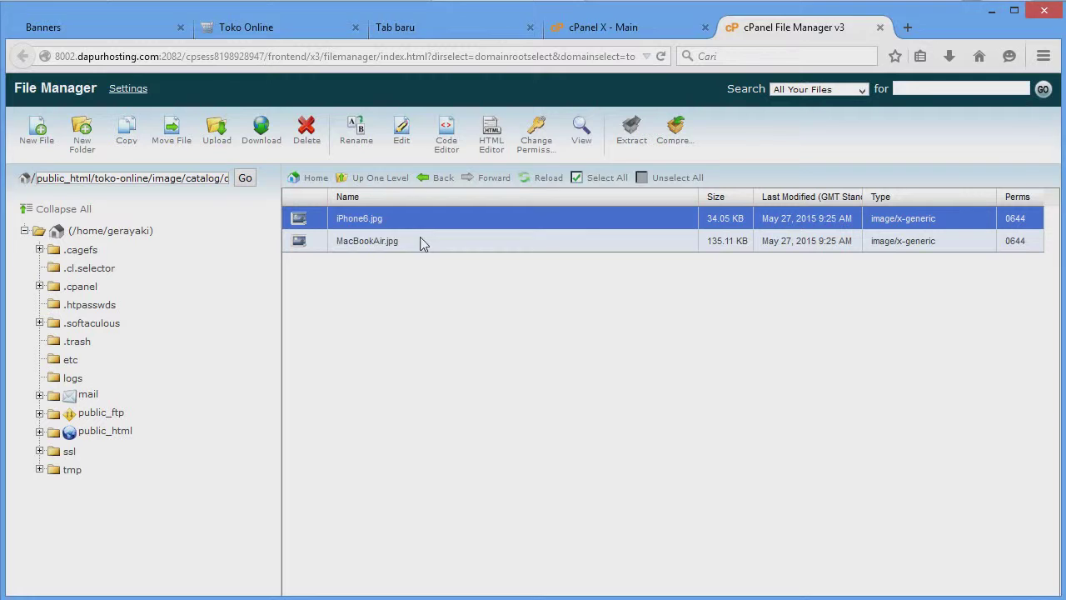
{"action": "left_click", "coordinate": [442, 302]}
{"action": "left_click", "coordinate": [461, 324]}
{"action": "left_click", "coordinate": [602, 399]}
- Show the downloaded iPhone6 image in its containing folder and check its pixel dimensions
{"action": "left_click", "coordinate": [949, 56]}
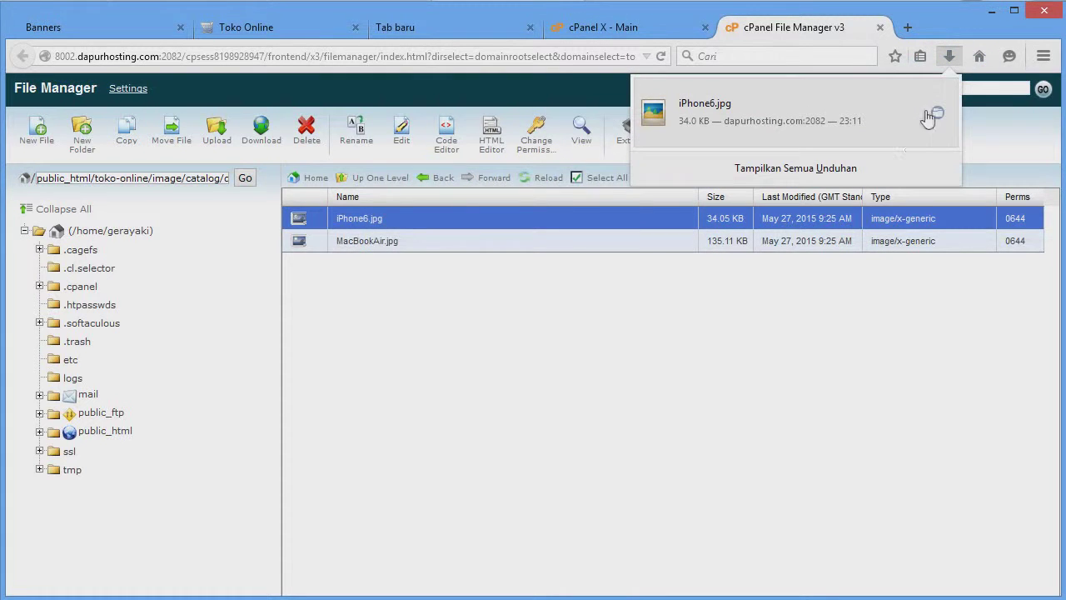
{"action": "left_click", "coordinate": [932, 116]}
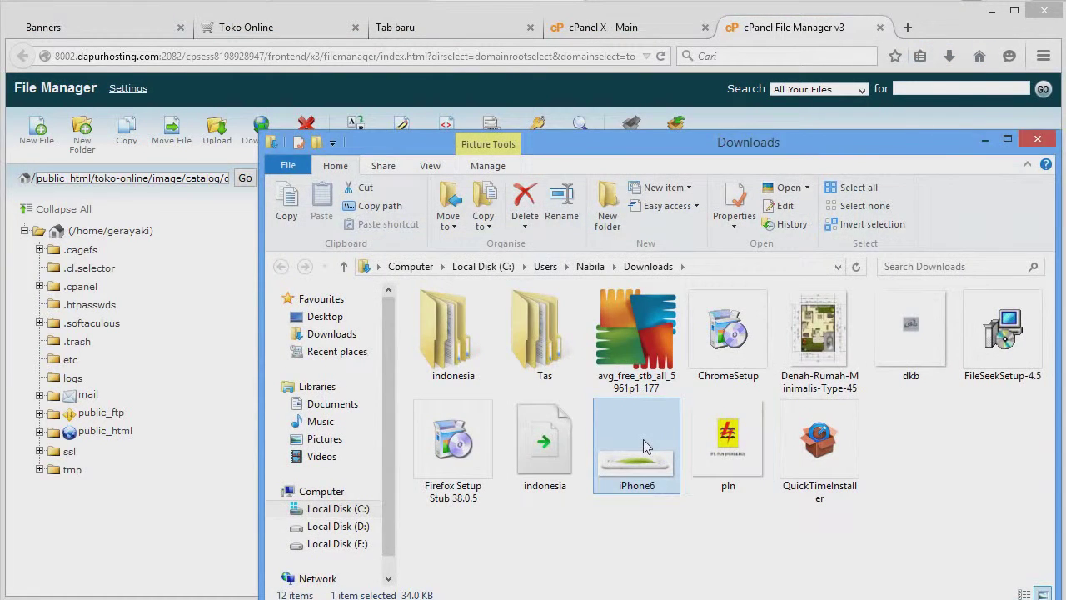
{"action": "mouse_move", "coordinate": [643, 446]}
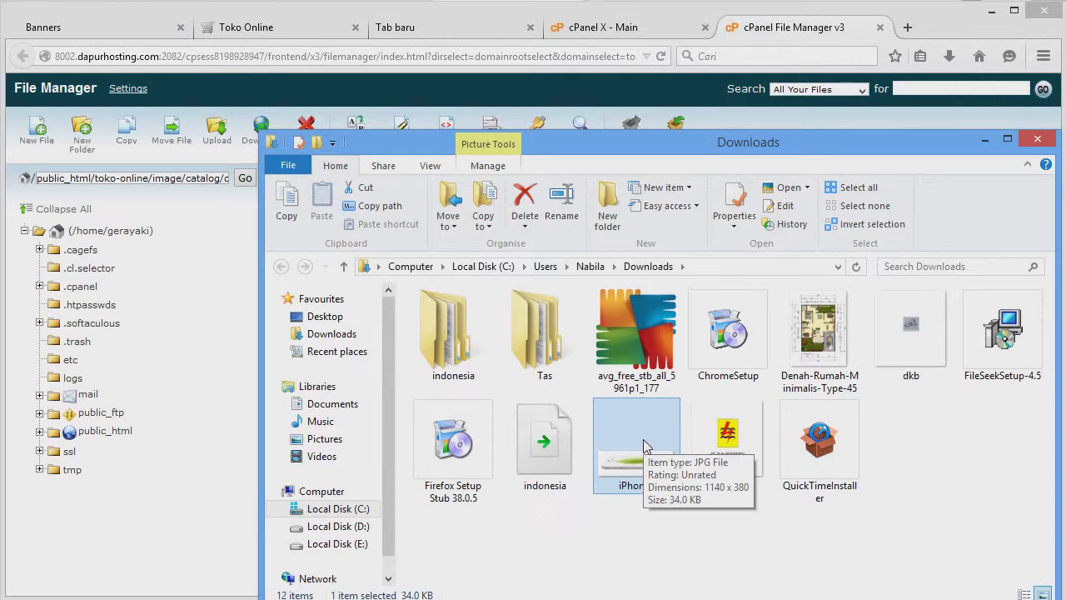
- Open the downloaded iPhone6 image in Photoshop, minimizing the Geray Toko logo document and collapsing the Actions panel
{"action": "key", "text": "alt+Tab"}
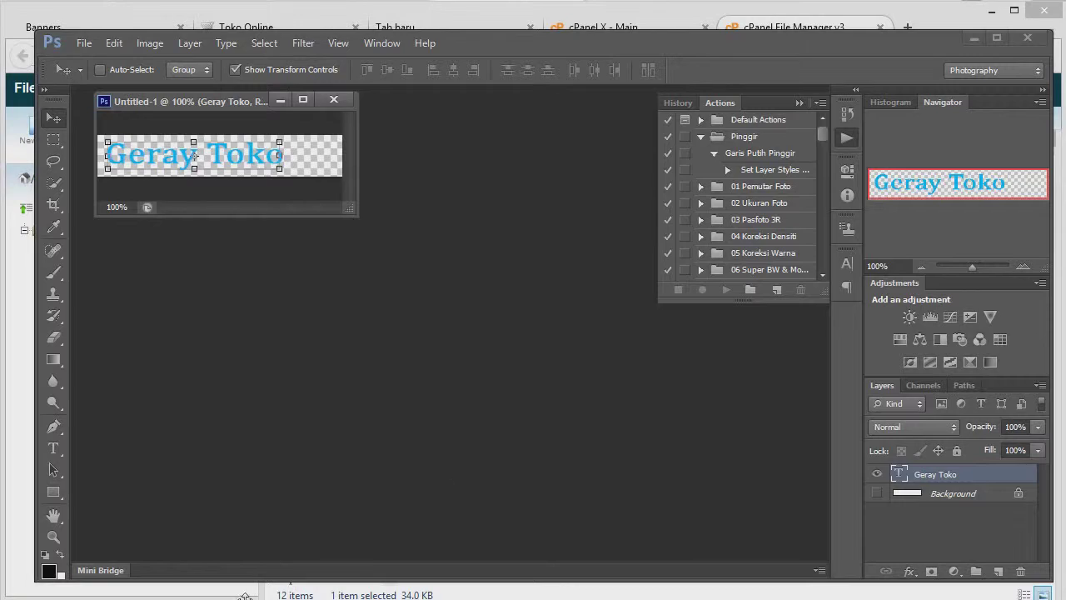
{"action": "left_click", "coordinate": [587, 525]}
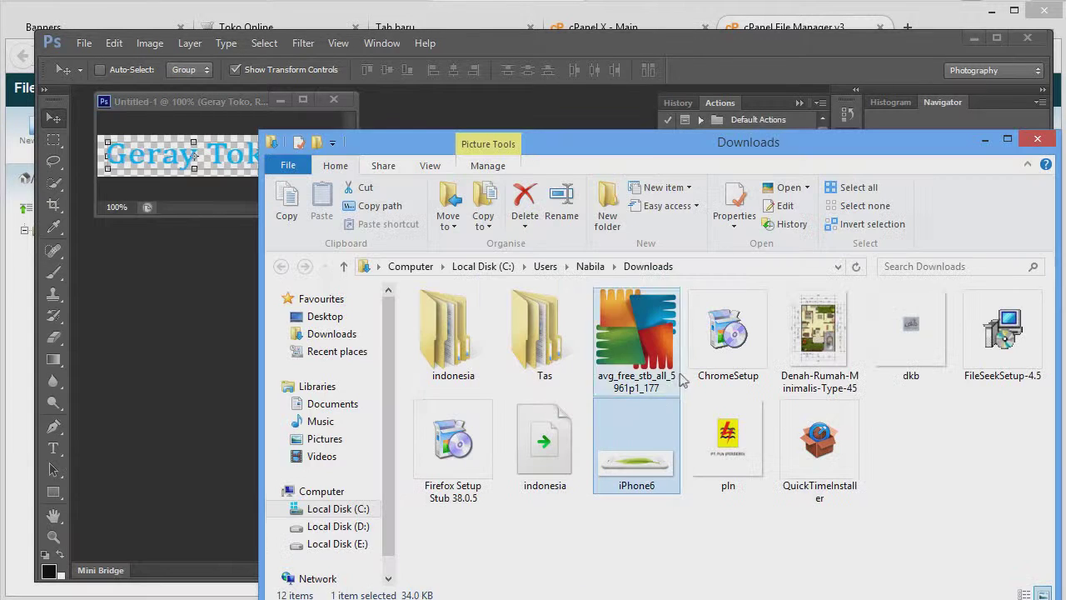
{"action": "left_click_drag", "start_coordinate": [573, 450], "coordinate": [207, 290]}
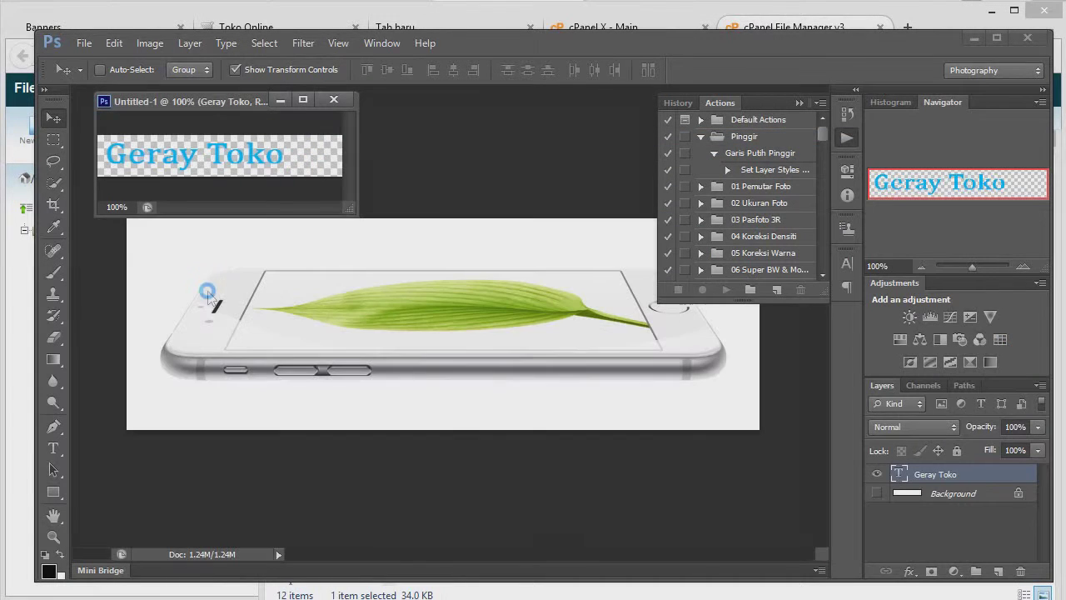
{"action": "left_click", "coordinate": [280, 100]}
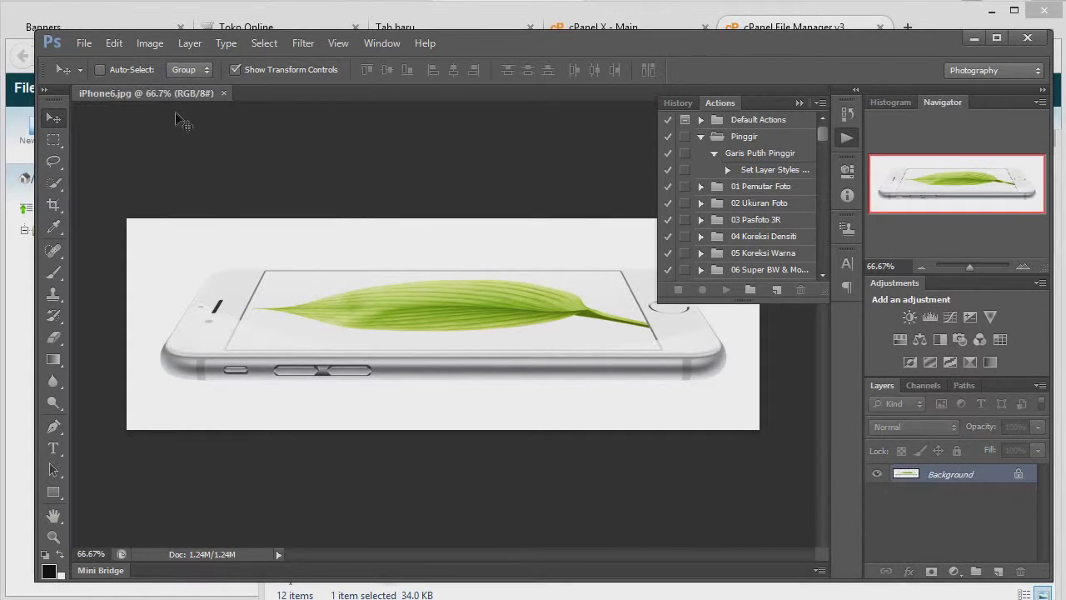
{"action": "left_click", "coordinate": [798, 103]}
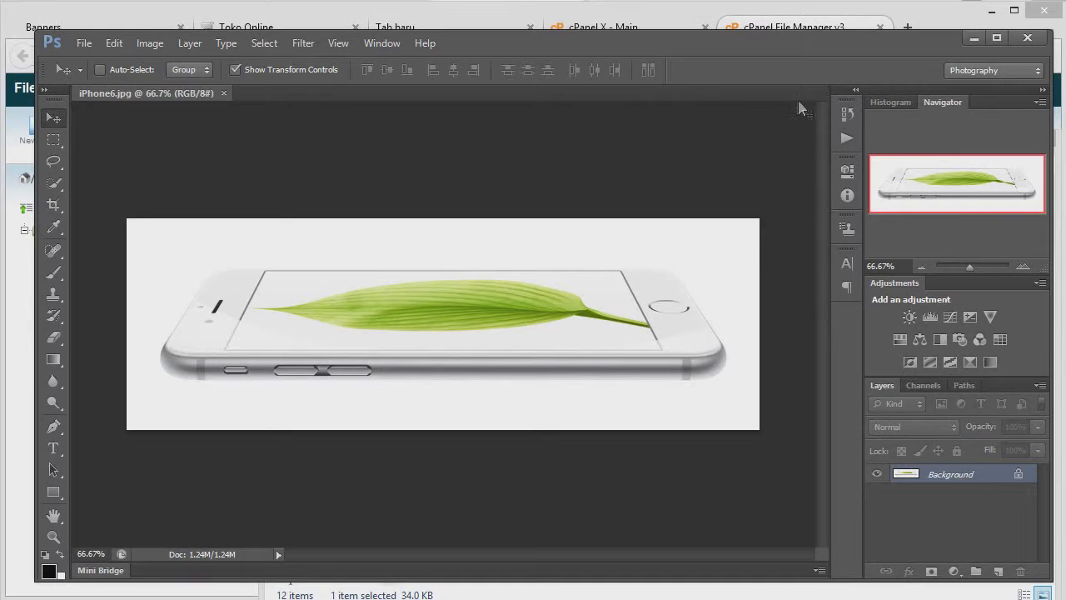
- Give a duplicate of the Background layer a white (ffffff) Color Overlay and hide the original Background layer
{"action": "left_click_drag", "start_coordinate": [955, 483], "coordinate": [997, 572]}
{"action": "right_click", "coordinate": [939, 476]}
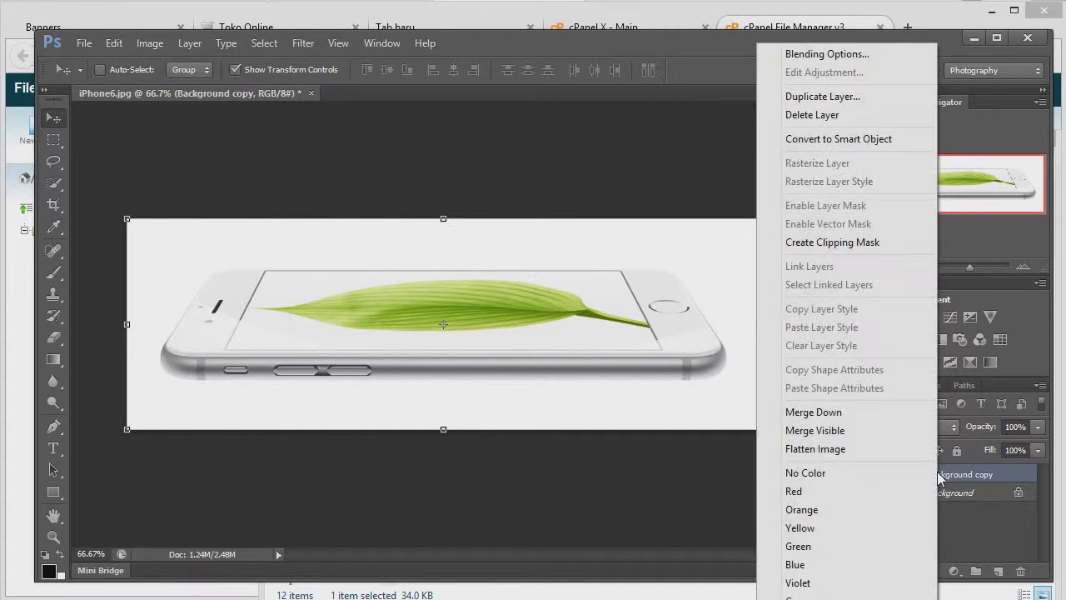
{"action": "left_click", "coordinate": [849, 55]}
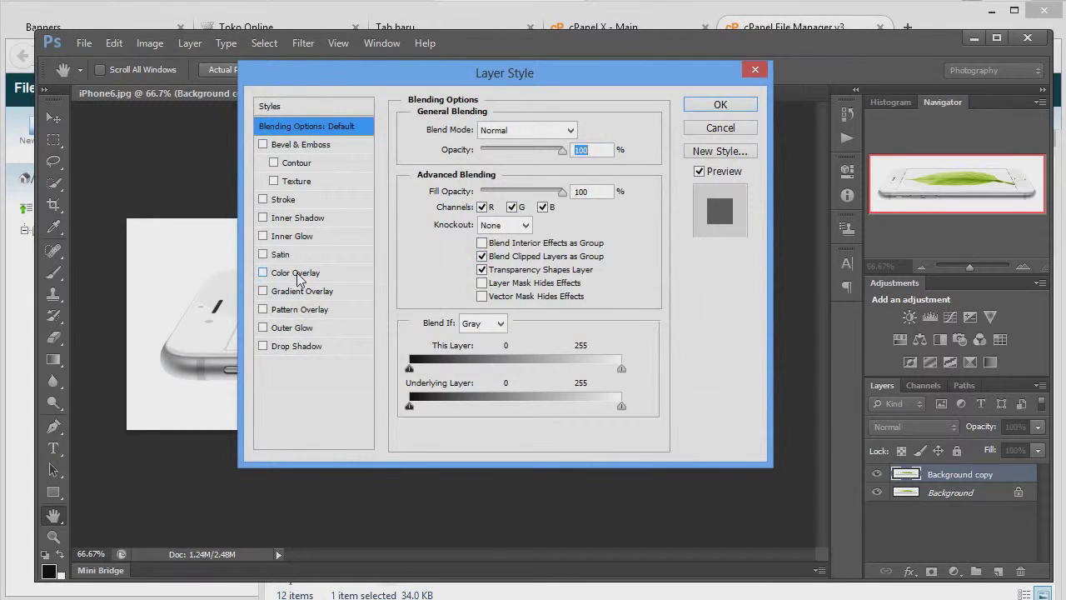
{"action": "left_click", "coordinate": [296, 273]}
{"action": "left_click", "coordinate": [593, 130]}
{"action": "left_click", "coordinate": [284, 150]}
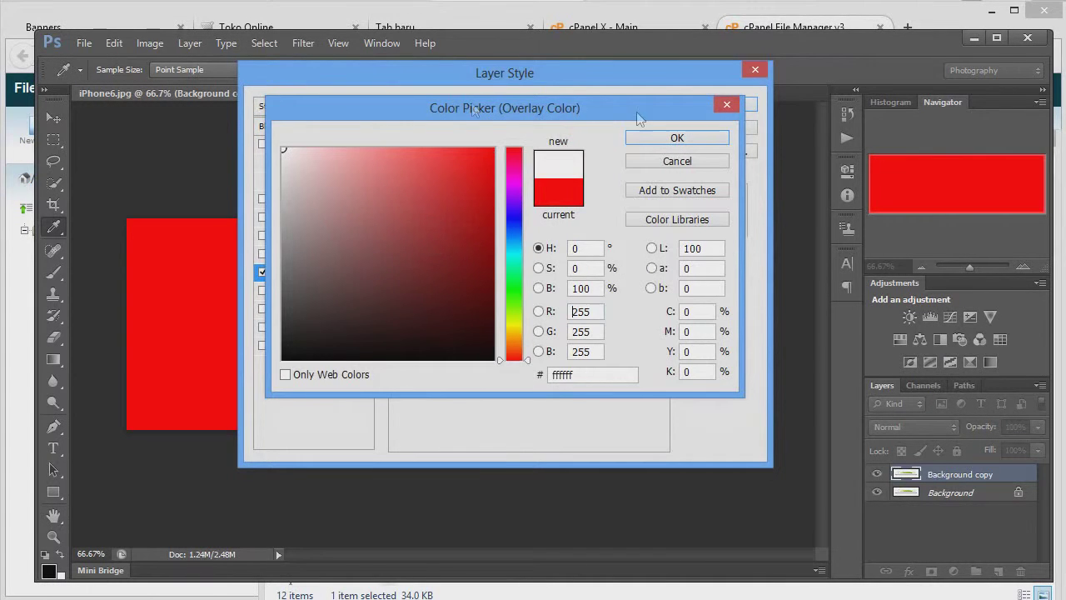
{"action": "left_click", "coordinate": [699, 138]}
{"action": "left_click", "coordinate": [720, 105]}
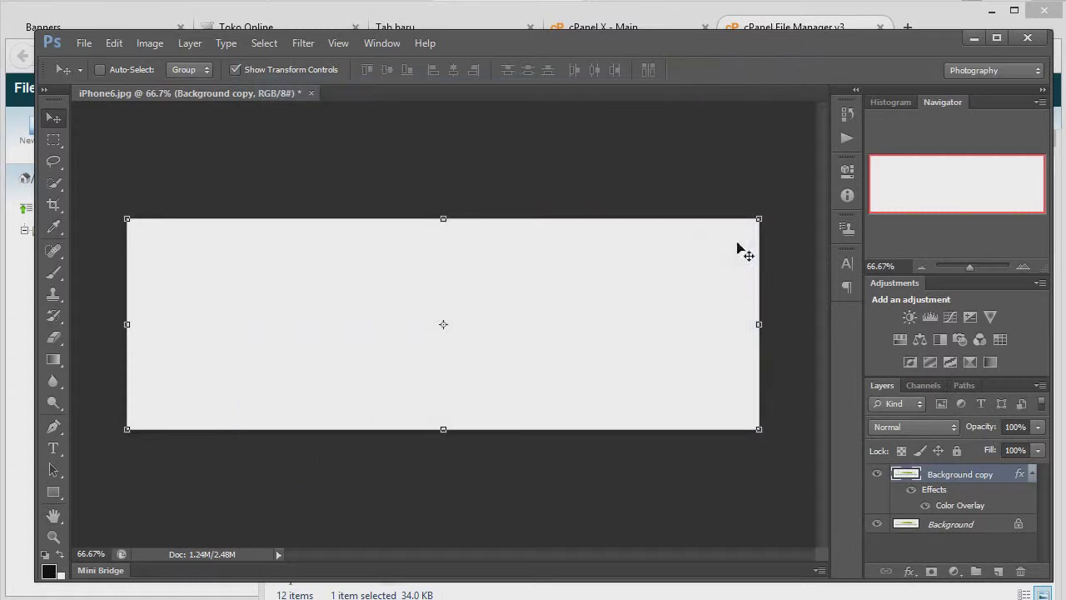
{"action": "left_click", "coordinate": [875, 524]}
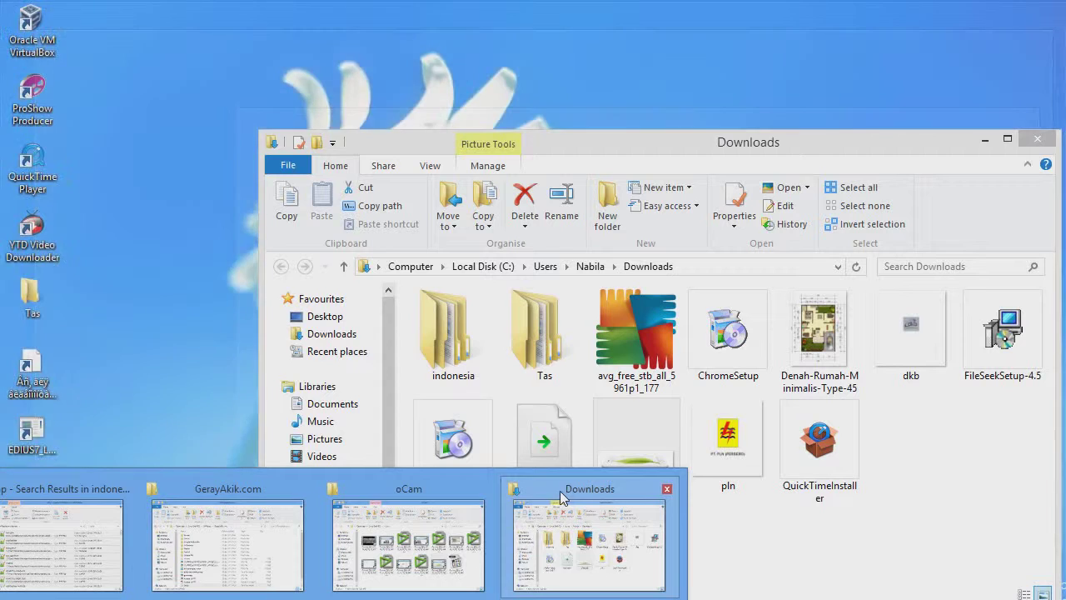
- Browse the Tas folder on the Desktop in File Explorer and open its subfolder 3
{"action": "left_click", "coordinate": [560, 491]}
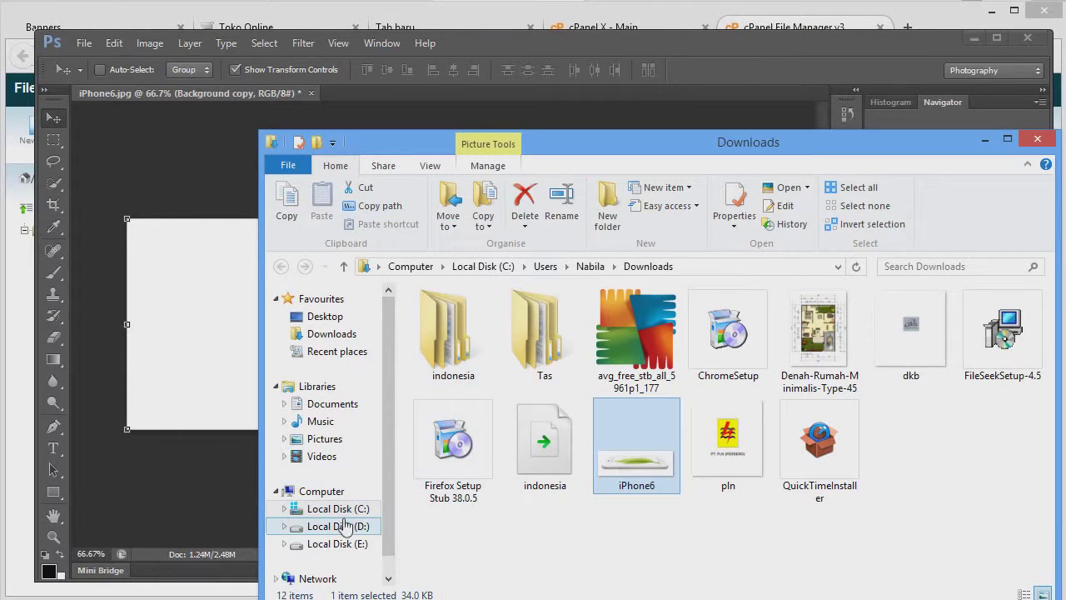
{"action": "left_click", "coordinate": [329, 317]}
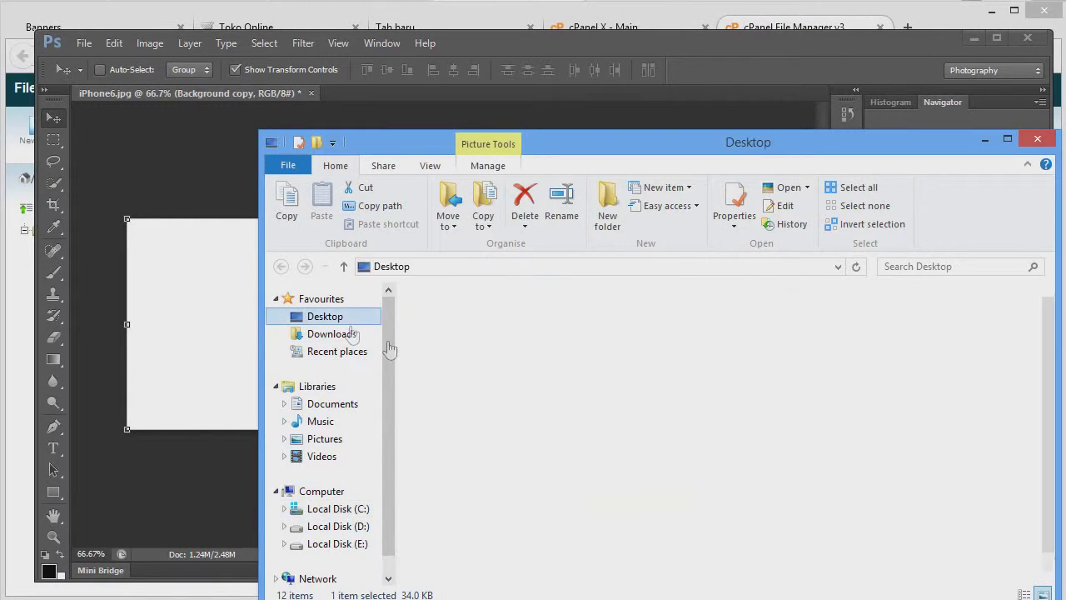
{"action": "left_click_drag", "start_coordinate": [619, 121], "coordinate": [590, 44]}
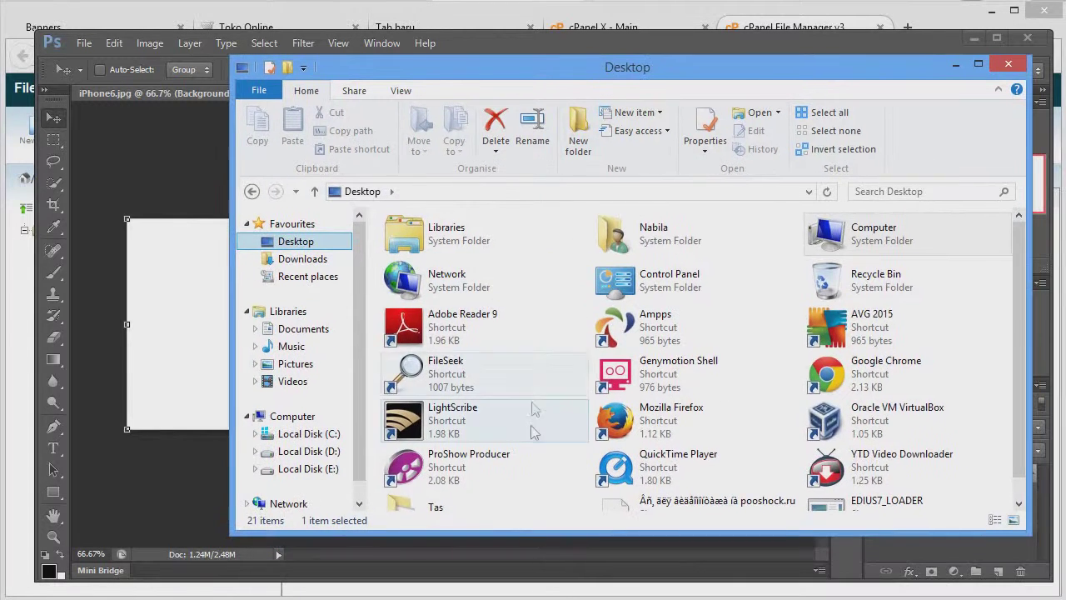
{"action": "double_click", "coordinate": [429, 505]}
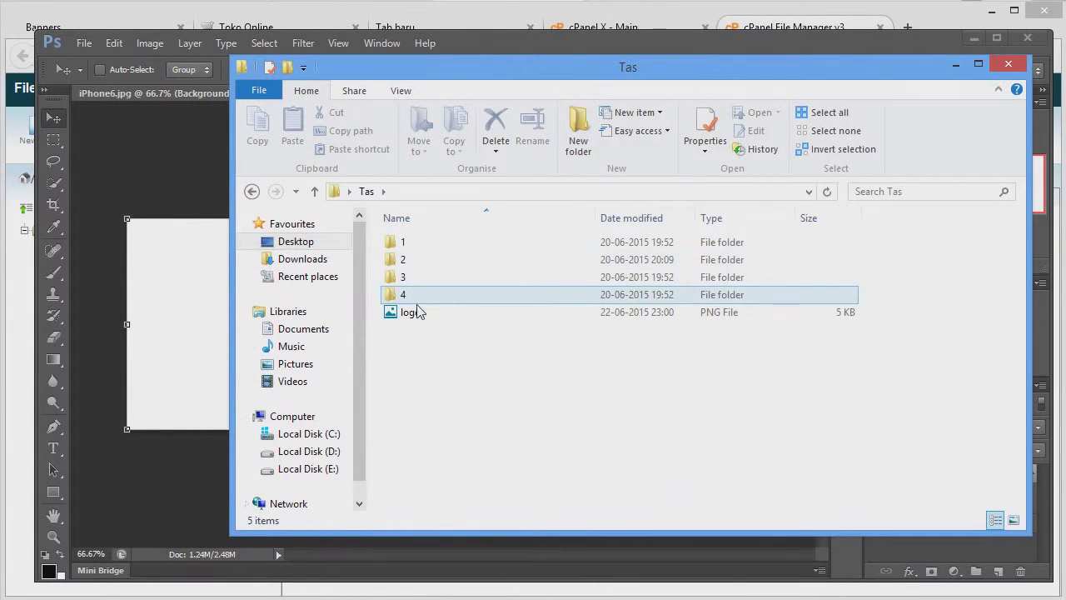
{"action": "double_click", "coordinate": [420, 245]}
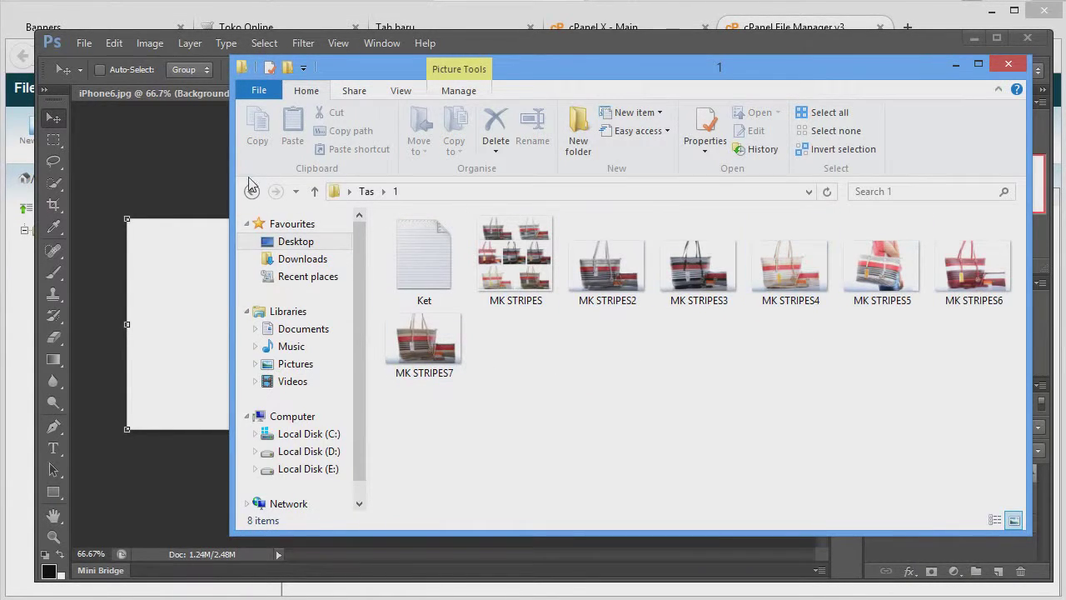
{"action": "left_click", "coordinate": [252, 194]}
{"action": "double_click", "coordinate": [445, 276]}
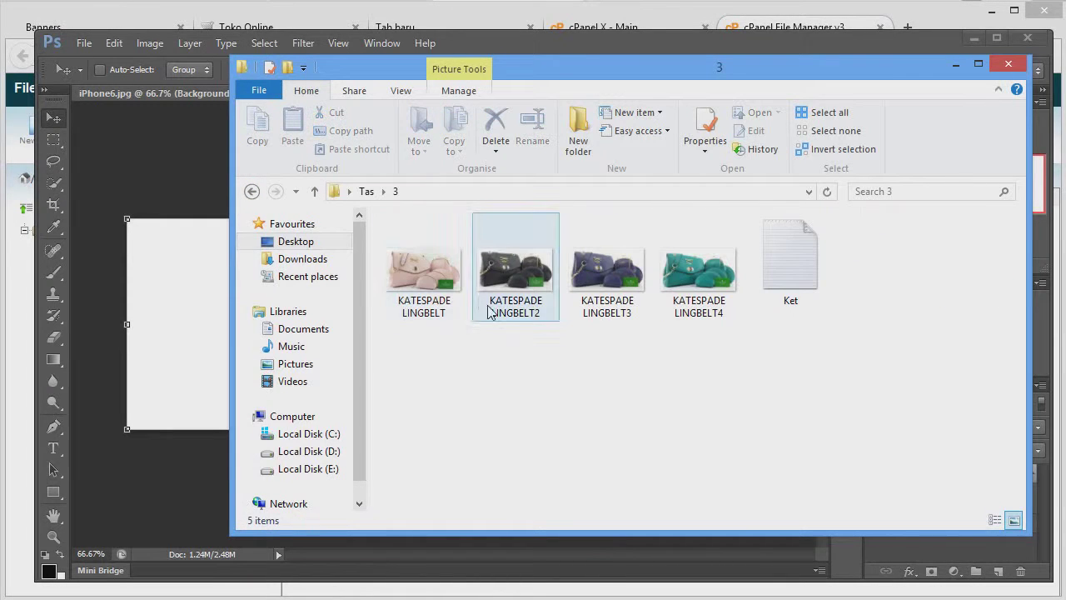
- Open KATESPADE LINGBELT in Photoshop and place the pink bag photo as a new layer in the middle of the iPhone6.jpg banner
{"action": "left_click_drag", "start_coordinate": [437, 281], "coordinate": [547, 88]}
{"action": "left_click_drag", "start_coordinate": [335, 275], "coordinate": [286, 302]}
{"action": "left_click_drag", "start_coordinate": [384, 289], "coordinate": [371, 309]}
{"action": "left_click_drag", "start_coordinate": [452, 258], "coordinate": [540, 267]}
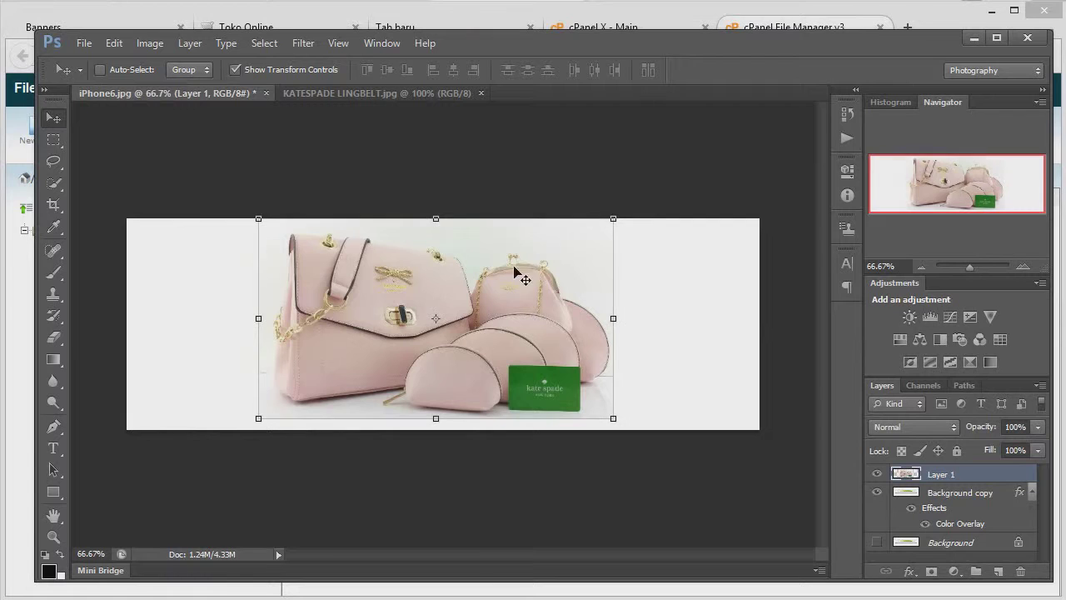
{"action": "mouse_move", "coordinate": [412, 266]}
{"action": "left_mouse_down"}
{"action": "mouse_move", "coordinate": [401, 284]}
{"action": "mouse_move", "coordinate": [414, 267]}
{"action": "left_mouse_up"}
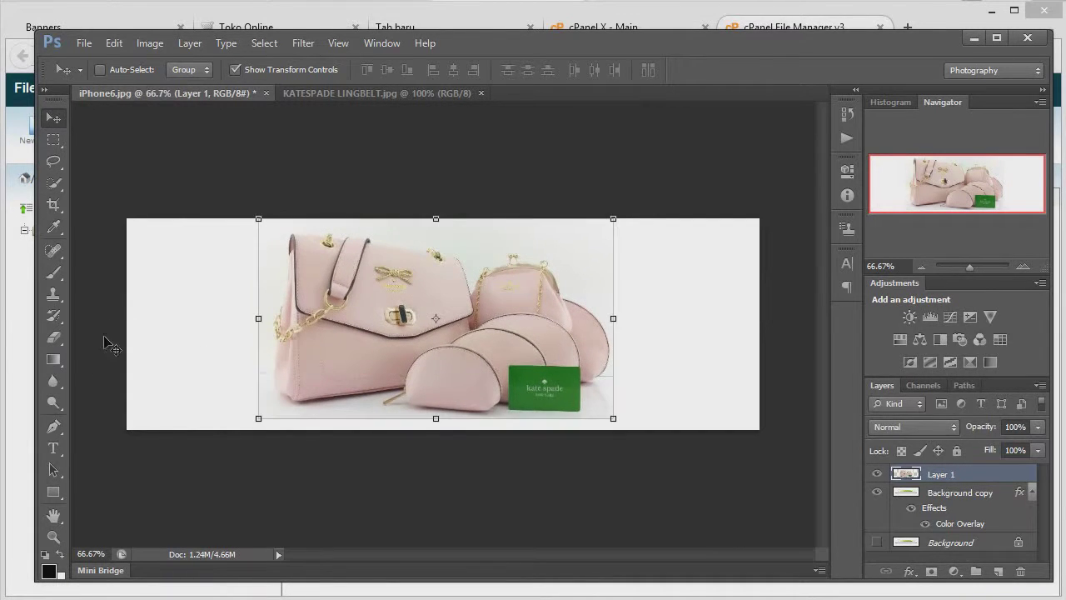
- Soften the outer edges of the pink bag photo with a 61 px Eraser at 50% opacity and 30% flow
{"action": "left_click", "coordinate": [54, 337]}
{"action": "right_click", "coordinate": [160, 152]}
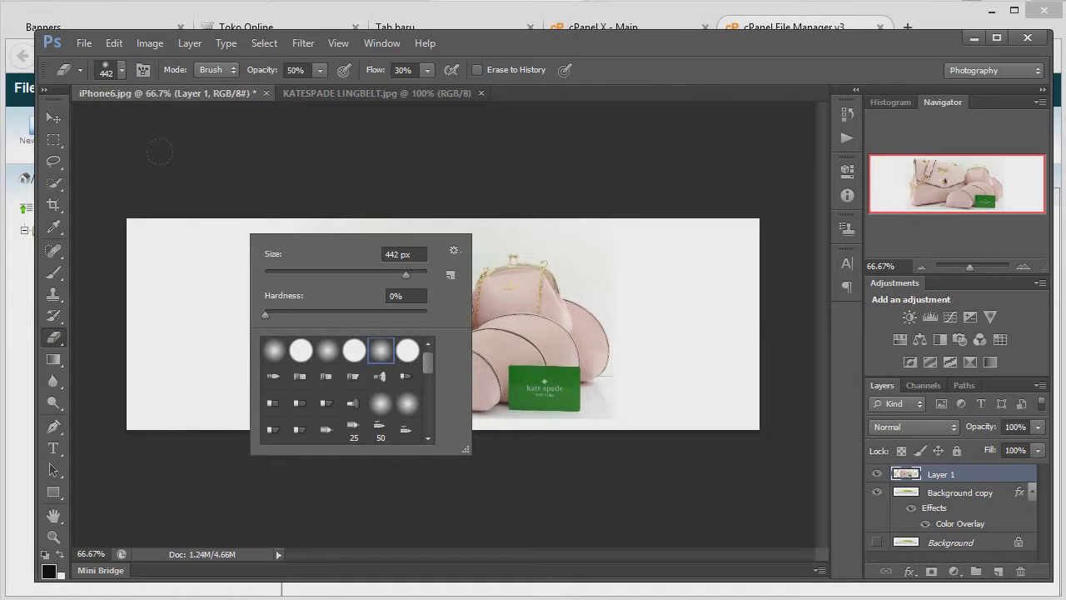
{"action": "left_click", "coordinate": [315, 275]}
{"action": "left_click", "coordinate": [321, 71]}
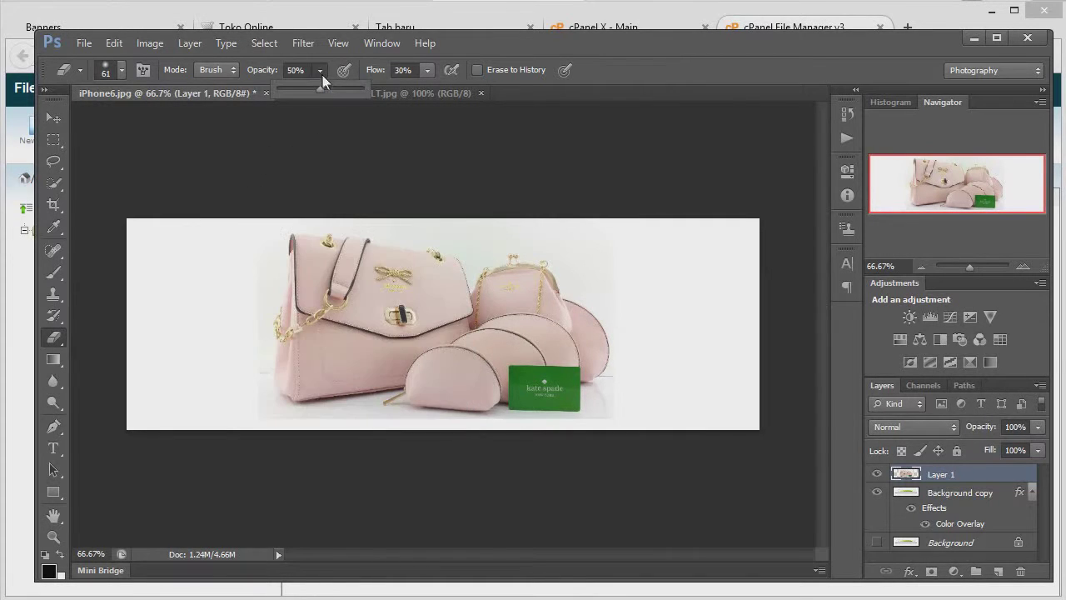
{"action": "left_click", "coordinate": [426, 70]}
{"action": "left_click", "coordinate": [246, 235]}
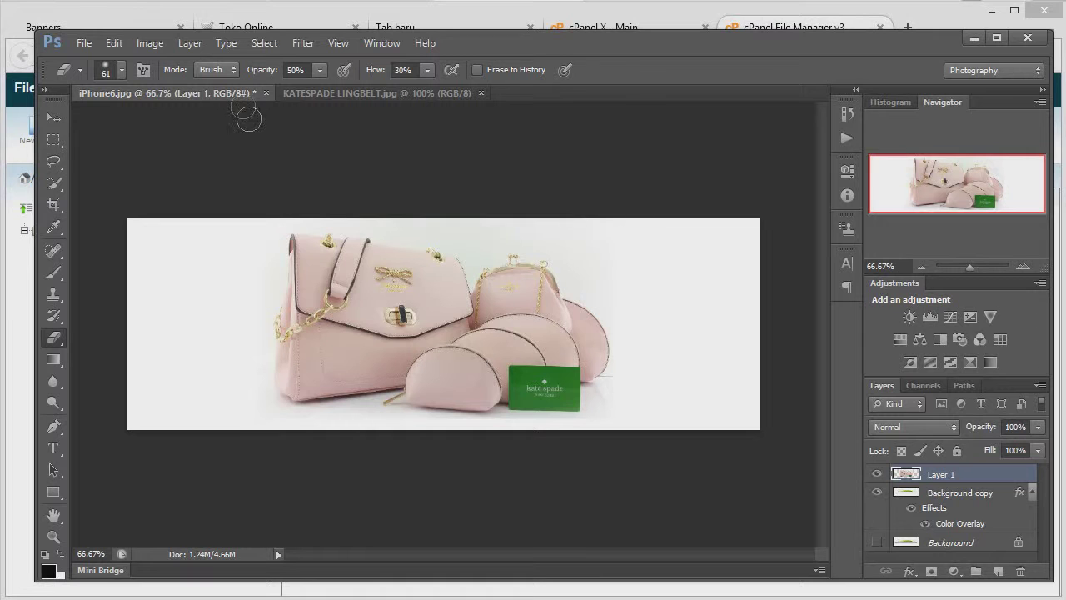
- Start saving the banner under a new name and create a Banner folder inside the Desktop's Tas folder for it
{"action": "left_click", "coordinate": [83, 42]}
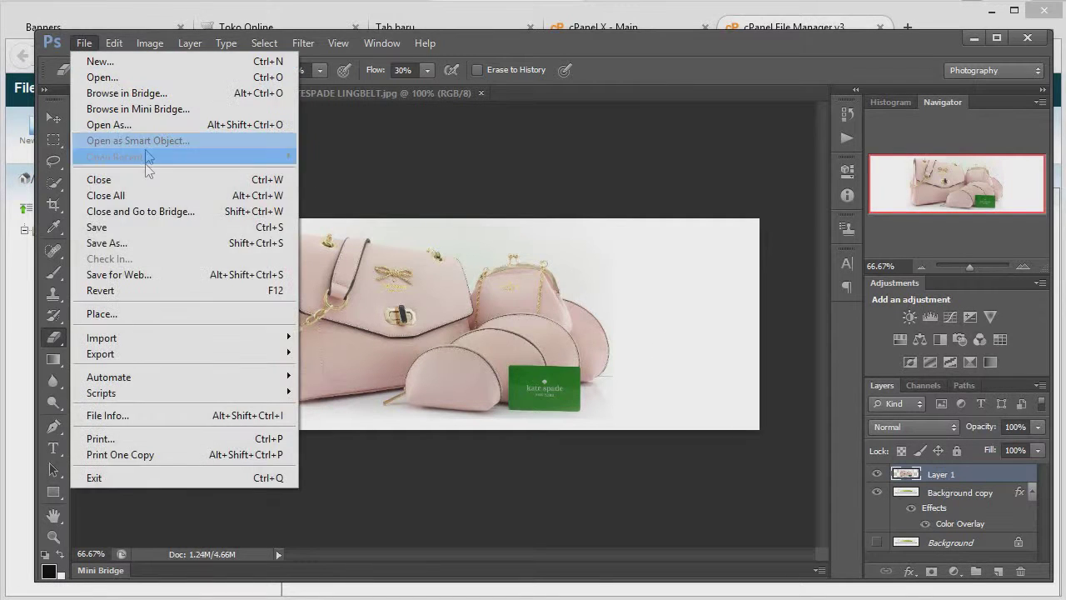
{"action": "left_click", "coordinate": [148, 245]}
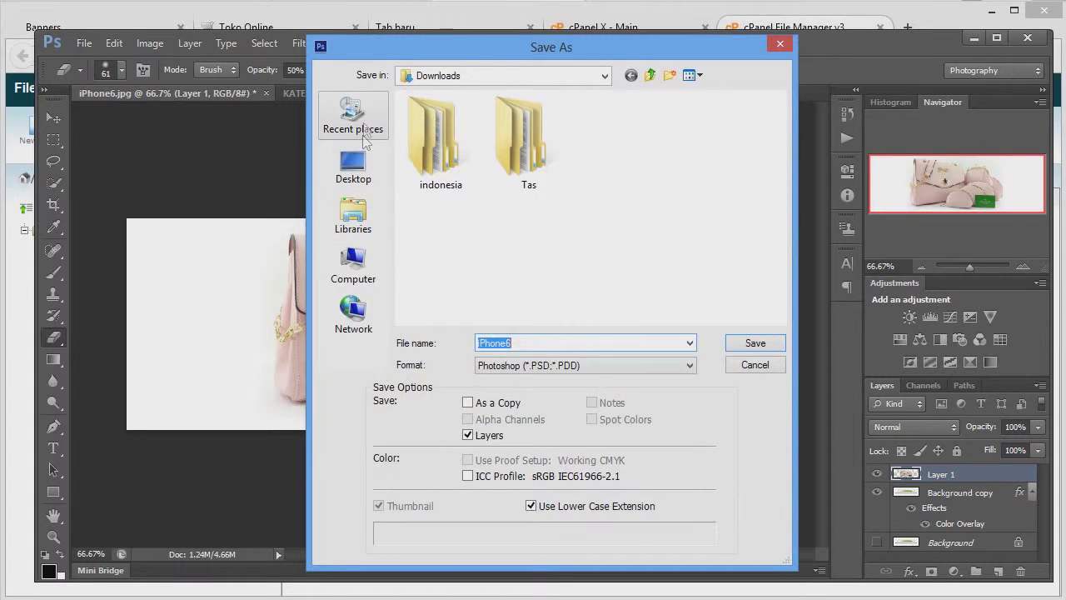
{"action": "left_click", "coordinate": [353, 167]}
{"action": "double_click", "coordinate": [417, 204]}
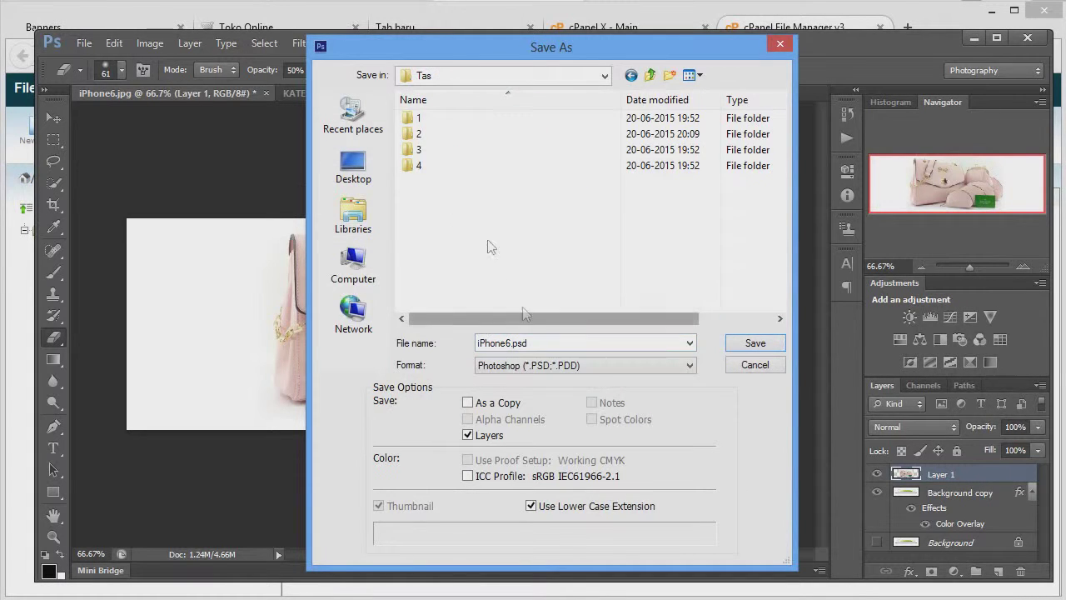
{"action": "left_click", "coordinate": [669, 75]}
{"action": "type", "text": "B"}
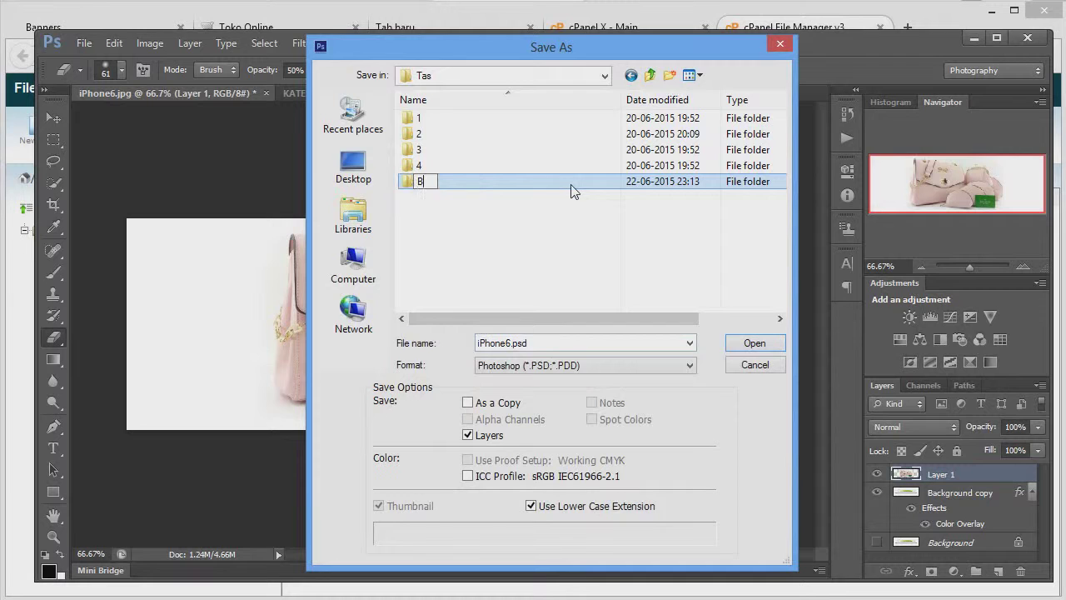
{"action": "type", "text": "anner"}
{"action": "key", "text": "Return"}
{"action": "double_click", "coordinate": [571, 185]}
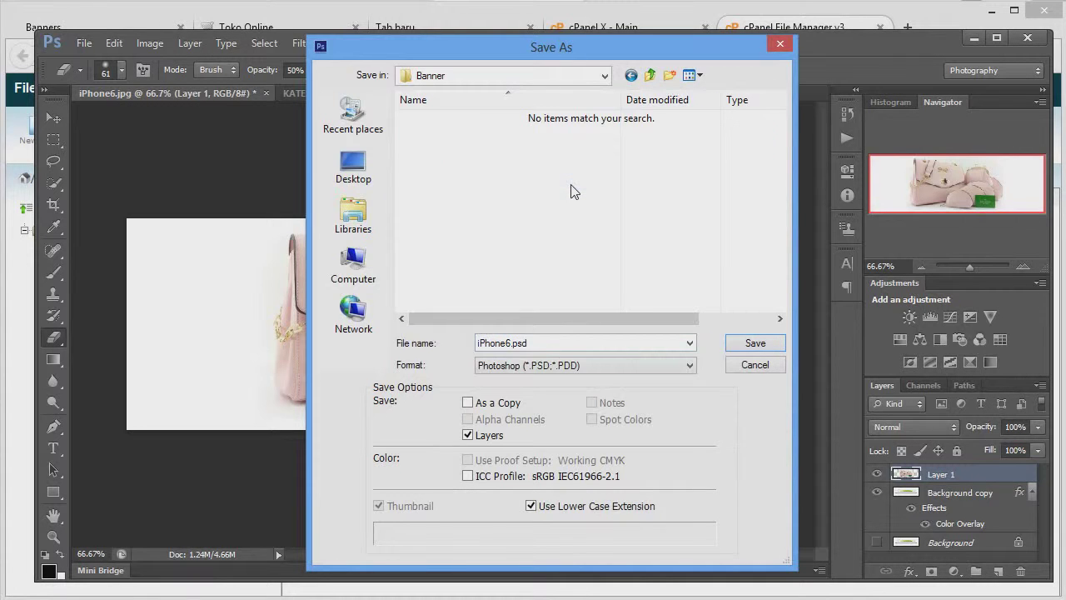
- Save the pink bag banner in the Banner folder as a JPEG named Tas 1
{"action": "left_click", "coordinate": [571, 373]}
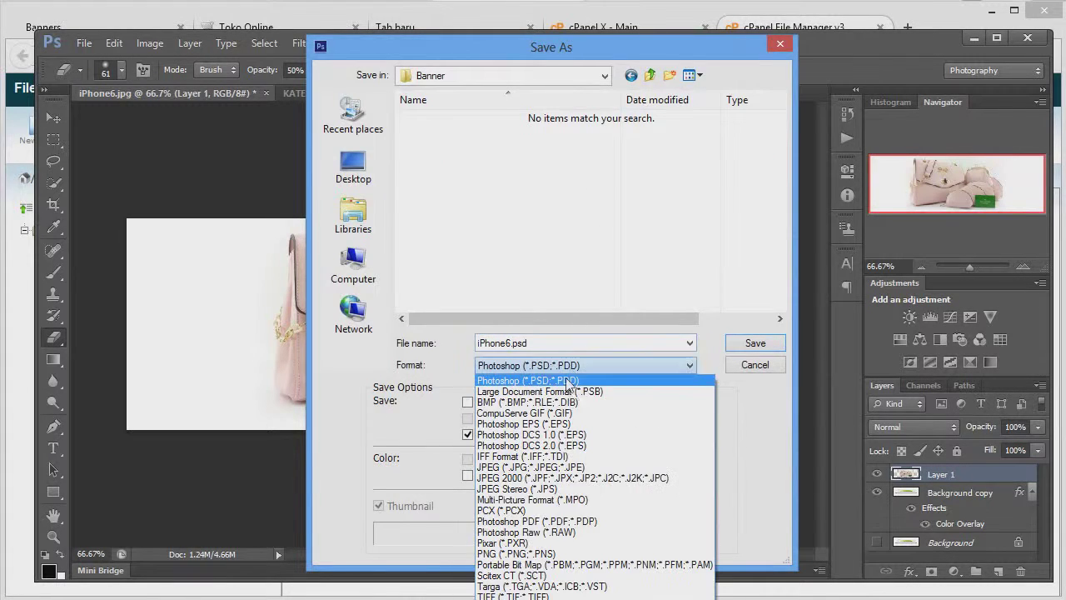
{"action": "left_click", "coordinate": [594, 467]}
{"action": "double_click", "coordinate": [550, 342]}
{"action": "type", "text": "Tas 1"}
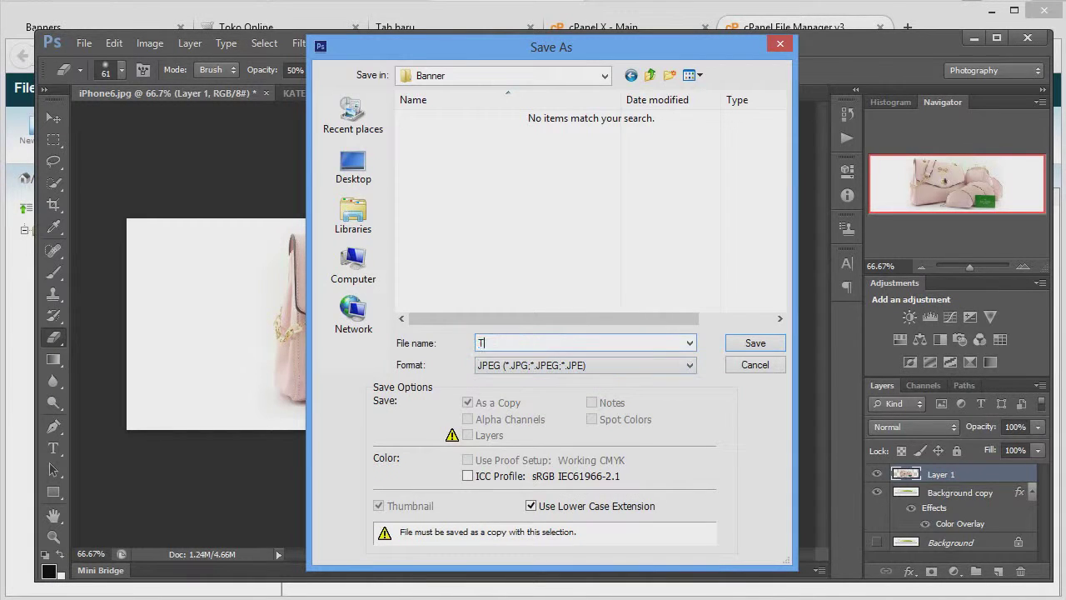
{"action": "left_click", "coordinate": [755, 344]}
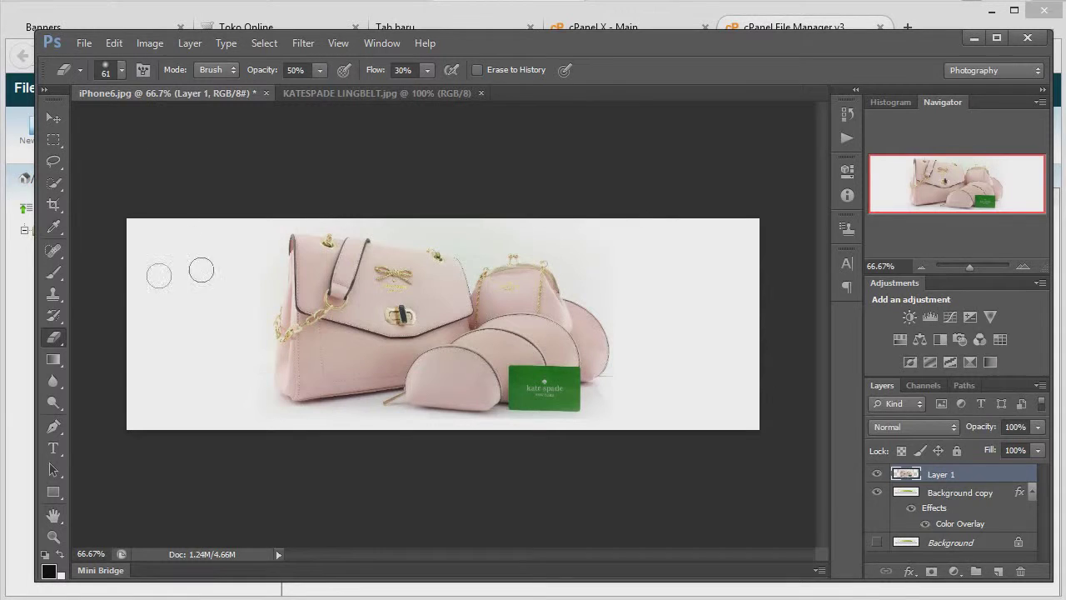
- Open MK STRIPES6 from Tas subfolder 1 in Photoshop and place it as a new layer in the iPhone6.jpg banner
{"action": "left_click", "coordinate": [373, 596]}
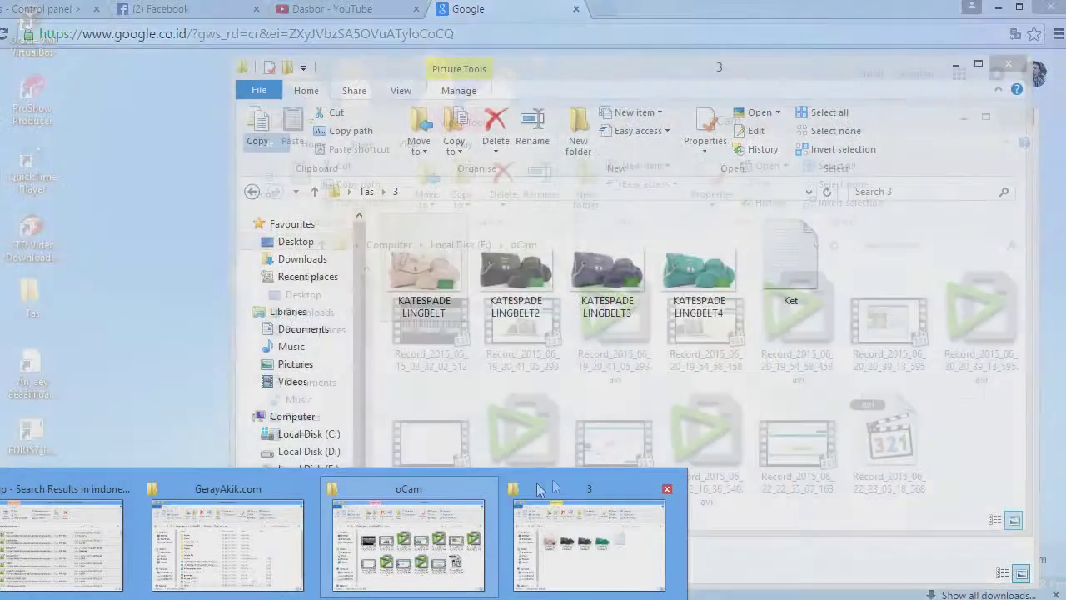
{"action": "left_click", "coordinate": [559, 494]}
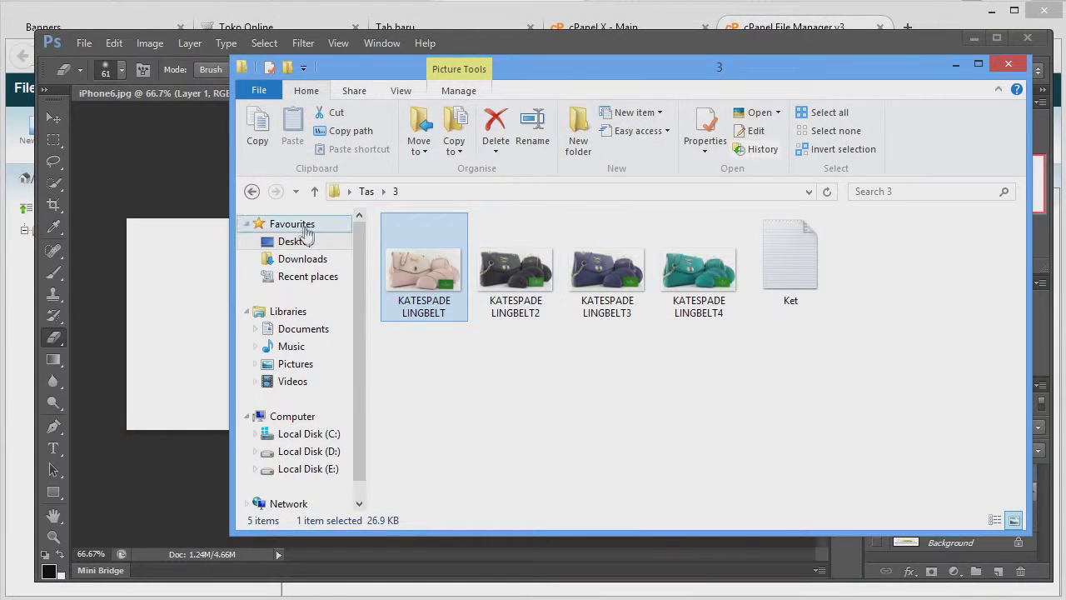
{"action": "left_click", "coordinate": [252, 191]}
{"action": "double_click", "coordinate": [409, 243]}
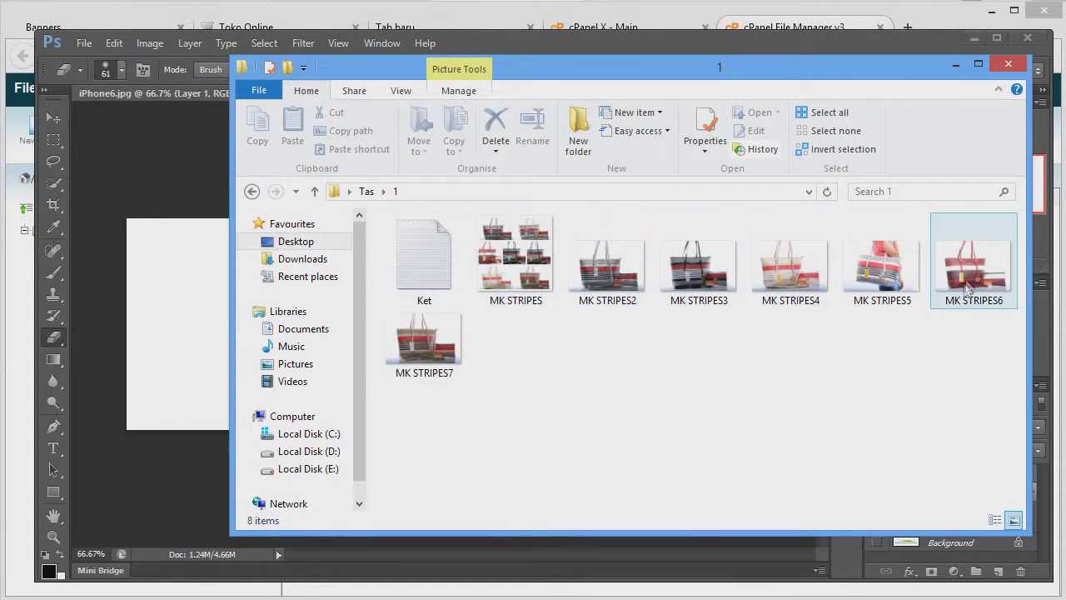
{"action": "left_click_drag", "start_coordinate": [969, 284], "coordinate": [536, 38]}
{"action": "key", "text": "v"}
{"action": "left_click_drag", "start_coordinate": [375, 291], "coordinate": [190, 359]}
- Save the MK STRIPES6 banner in the Banner folder as a JPEG named Tas 2
{"action": "key", "text": "ctrl+shift+s"}
{"action": "left_click", "coordinate": [586, 365]}
{"action": "left_click", "coordinate": [547, 460]}
{"action": "double_click", "coordinate": [516, 143]}
{"action": "double_click", "coordinate": [435, 179]}
{"action": "triple_click", "coordinate": [583, 343]}
{"action": "type", "text": "Tas 2"}
{"action": "left_click", "coordinate": [755, 344]}
{"action": "left_click", "coordinate": [638, 142]}
- Open GIVENCHY CORONA 10077 (3) from Tas subfolder 2 in Photoshop and place it as a new layer in the banner
{"action": "left_click", "coordinate": [595, 533]}
{"action": "left_click", "coordinate": [253, 193]}
{"action": "left_click", "coordinate": [253, 192]}
{"action": "left_click_drag", "start_coordinate": [517, 274], "coordinate": [572, 59]}
{"action": "left_click_drag", "start_coordinate": [417, 291], "coordinate": [419, 261]}
{"action": "left_click_drag", "start_coordinate": [512, 265], "coordinate": [502, 260]}
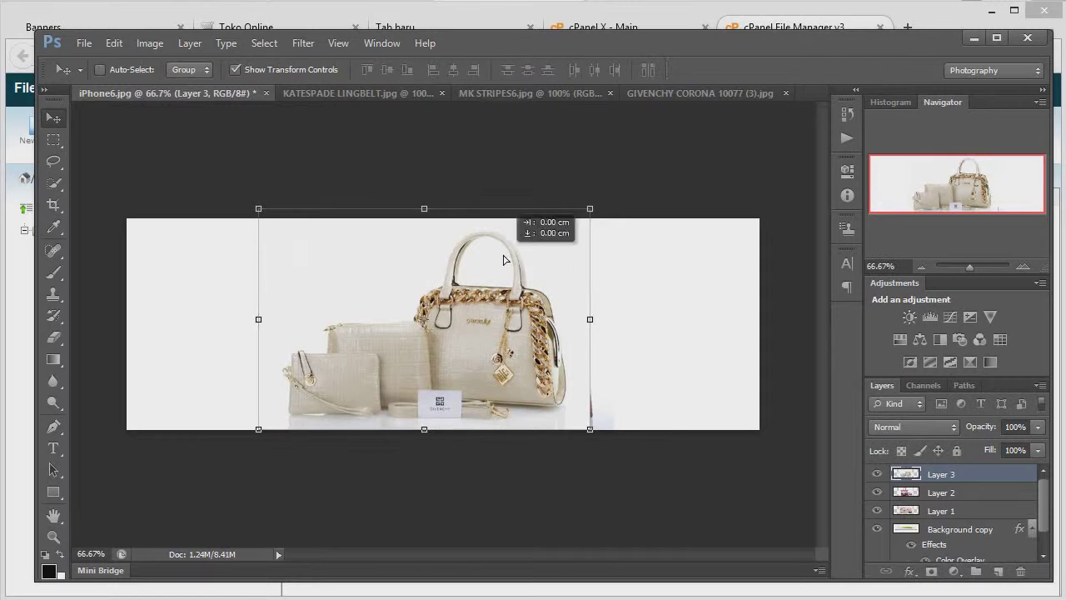
- Hide the earlier bag layers, Layer 1 and Layer 2, behind the Givenchy photo
{"action": "left_click", "coordinate": [630, 419], "text": "ctrl"}
{"action": "left_click", "coordinate": [876, 503]}
{"action": "left_click", "coordinate": [876, 485]}
- Save the Givenchy banner as a JPEG copy in the Banner folder
{"action": "key", "text": "ctrl+shift+s"}
{"action": "left_click", "coordinate": [585, 365]}
{"action": "left_click", "coordinate": [533, 493]}
{"action": "left_click", "coordinate": [353, 166]}
{"action": "double_click", "coordinate": [495, 257]}
{"action": "left_click", "coordinate": [528, 162]}
{"action": "key", "text": "Return"}
- Open LV CYNTHIA BITZ 888# 2in1 (5) from Tas subfolder 4 in Photoshop and place it as a new layer above Background copy
{"action": "key", "text": "alt+Tab"}
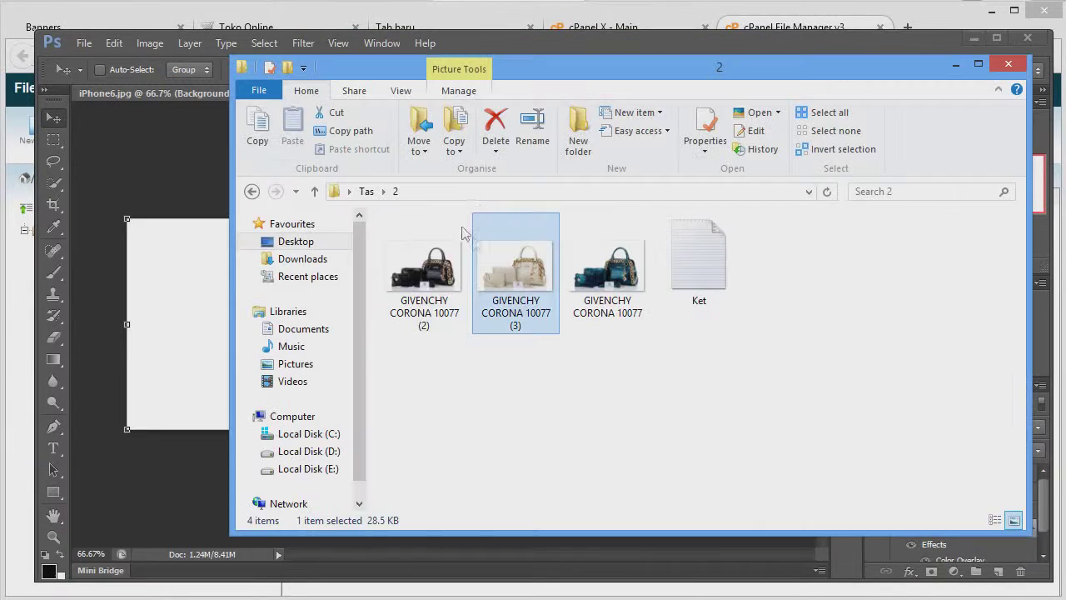
{"action": "left_click", "coordinate": [314, 191]}
{"action": "double_click", "coordinate": [420, 296]}
{"action": "left_click_drag", "start_coordinate": [595, 267], "coordinate": [635, 43]}
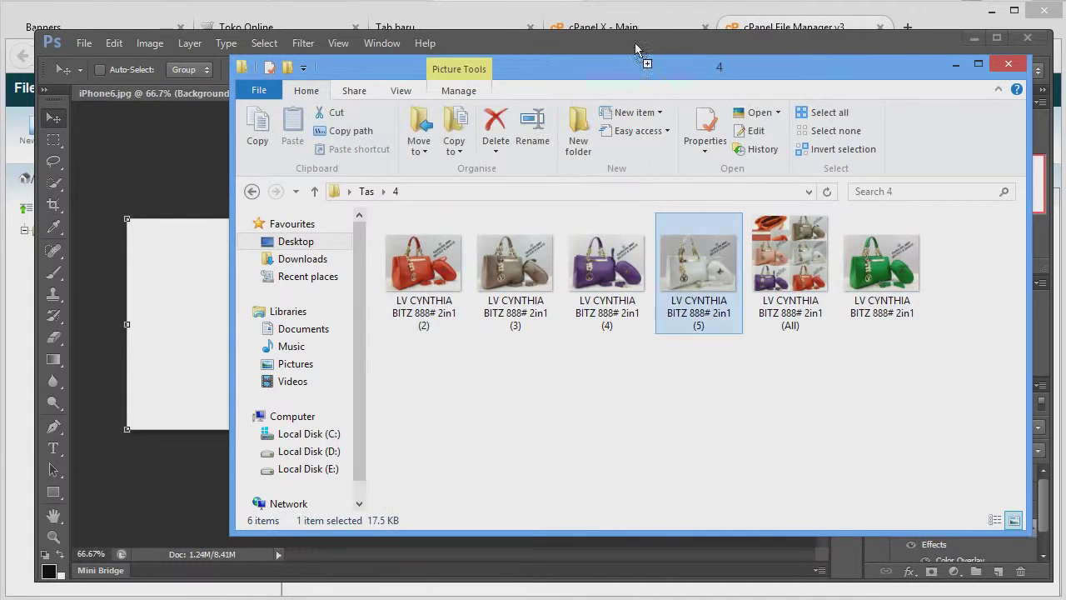
{"action": "left_click_drag", "start_coordinate": [177, 133], "coordinate": [433, 262]}
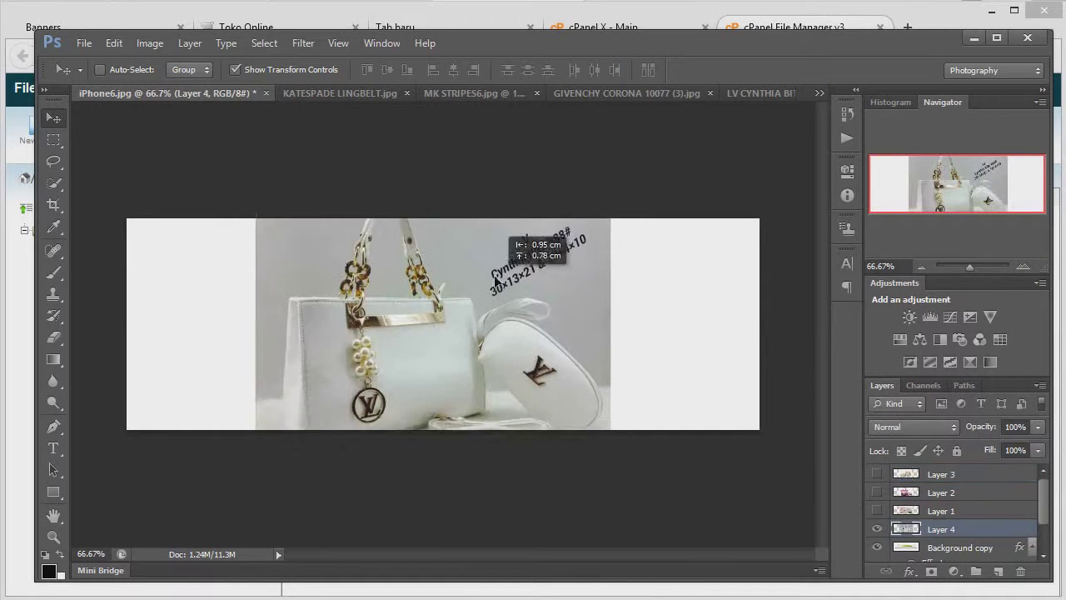
- Scale the white LV bag photo down to the banner's height and place it near the middle of the canvas
{"action": "key", "text": "ctrl+t"}
{"action": "left_click_drag", "start_coordinate": [509, 287], "coordinate": [551, 271]}
{"action": "key", "text": "Return"}
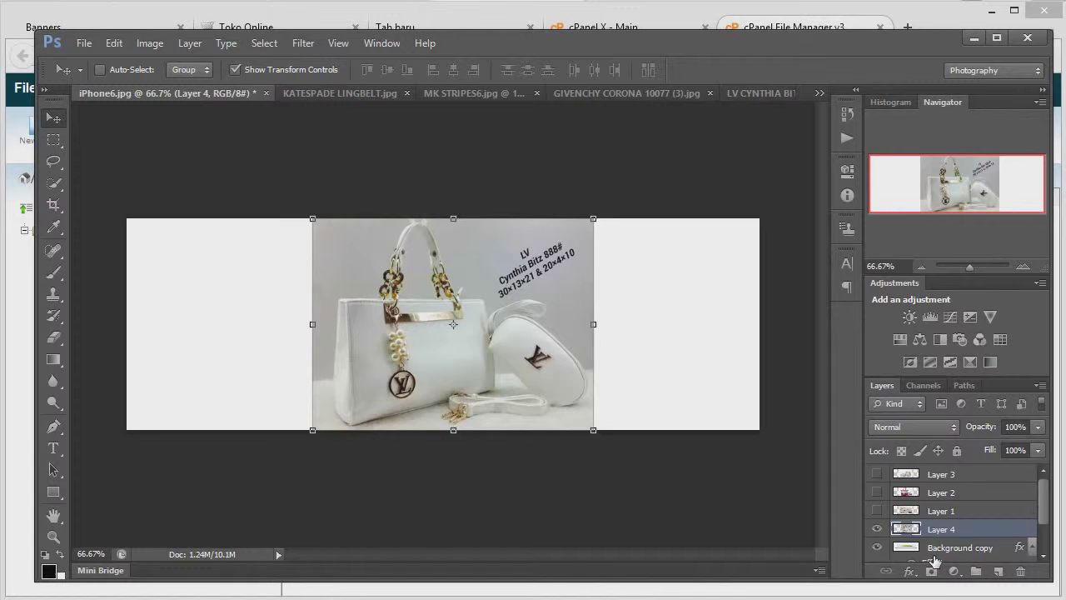
- Change the Background copy layer's Color Overlay to a grey that matches the LV photo's backdrop
{"action": "right_click", "coordinate": [950, 547]}
{"action": "left_click", "coordinate": [834, 54]}
{"action": "left_click", "coordinate": [638, 411]}
{"action": "left_click", "coordinate": [833, 181]}
{"action": "left_click_drag", "start_coordinate": [452, 119], "coordinate": [834, 115]}
{"action": "key", "text": "Return"}
{"action": "key", "text": "Return"}
- Blend the left edge of the LV bag photo on Layer 4 into the grey background with the Eraser
{"action": "key", "text": "alt+]"}
{"action": "key", "text": "e"}
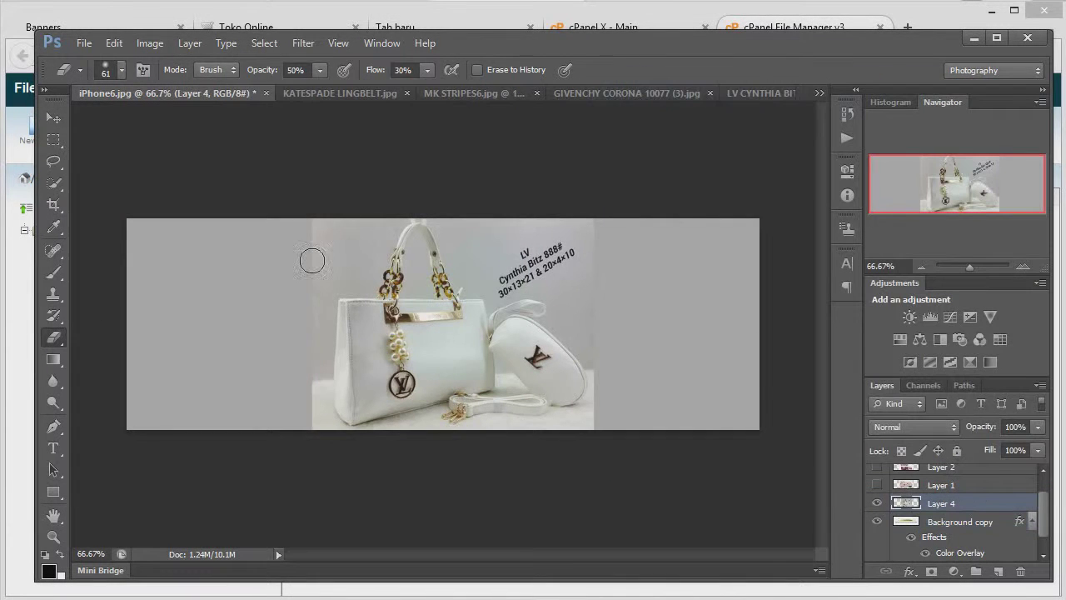
{"action": "left_click_drag", "start_coordinate": [305, 249], "coordinate": [309, 346]}
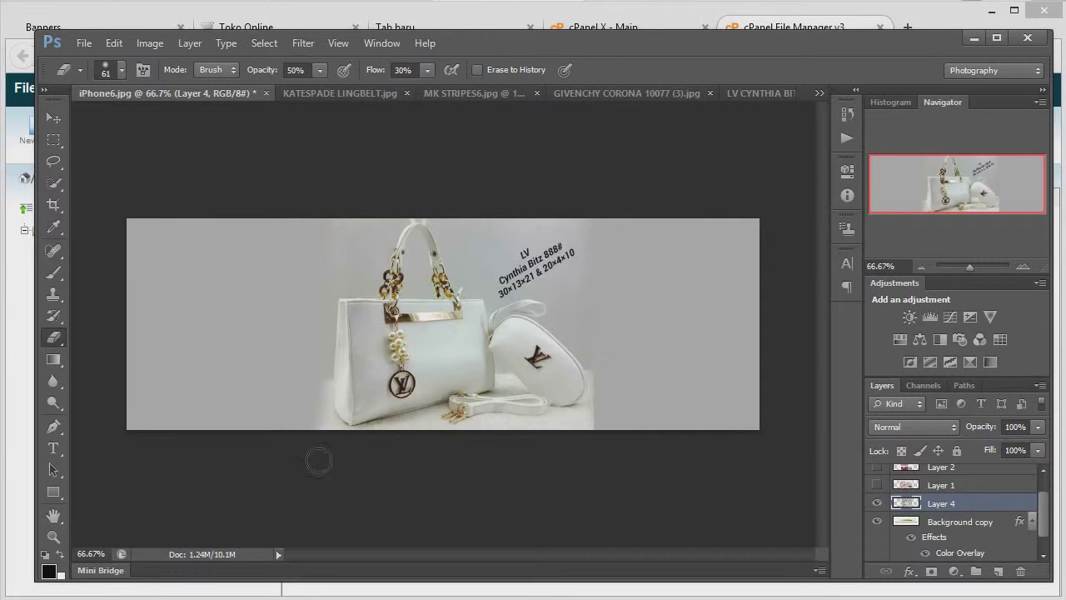
- Save the white LV bag banner as a JPEG copy in the Banner folder
{"action": "key", "text": "ctrl+shift+s"}
{"action": "left_click", "coordinate": [586, 365]}
{"action": "left_click", "coordinate": [499, 457]}
{"action": "left_click", "coordinate": [353, 166]}
{"action": "double_click", "coordinate": [498, 214]}
{"action": "left_click", "coordinate": [617, 164]}
{"action": "left_click", "coordinate": [755, 342]}
{"action": "left_click", "coordinate": [603, 145]}
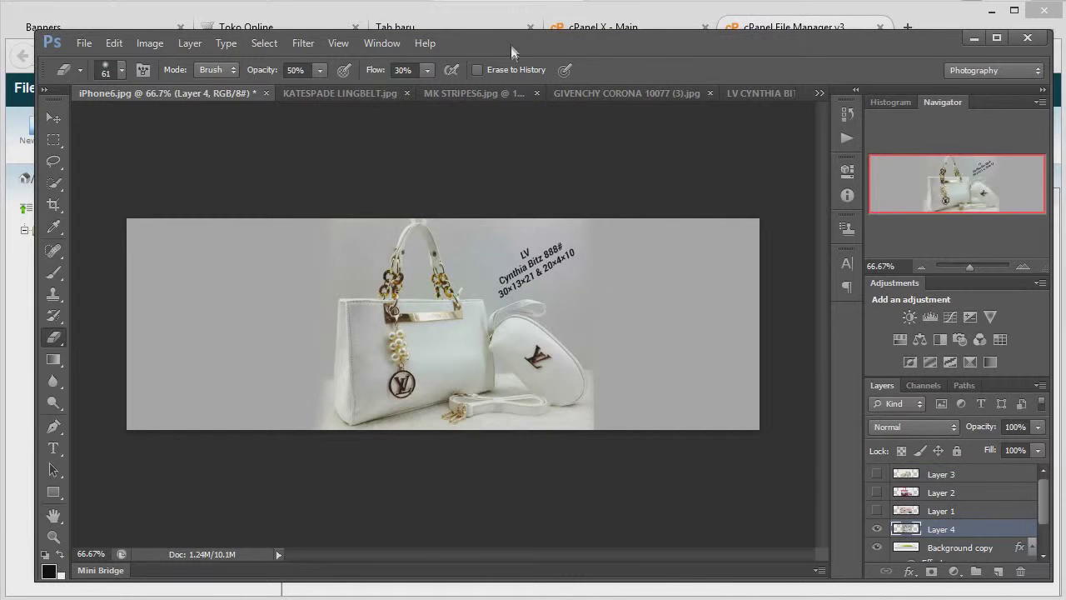
- Switch to the OpenCart Banners page in the browser and change the iPhone 6 slide's title to Tas 1
{"action": "left_click", "coordinate": [651, 7]}
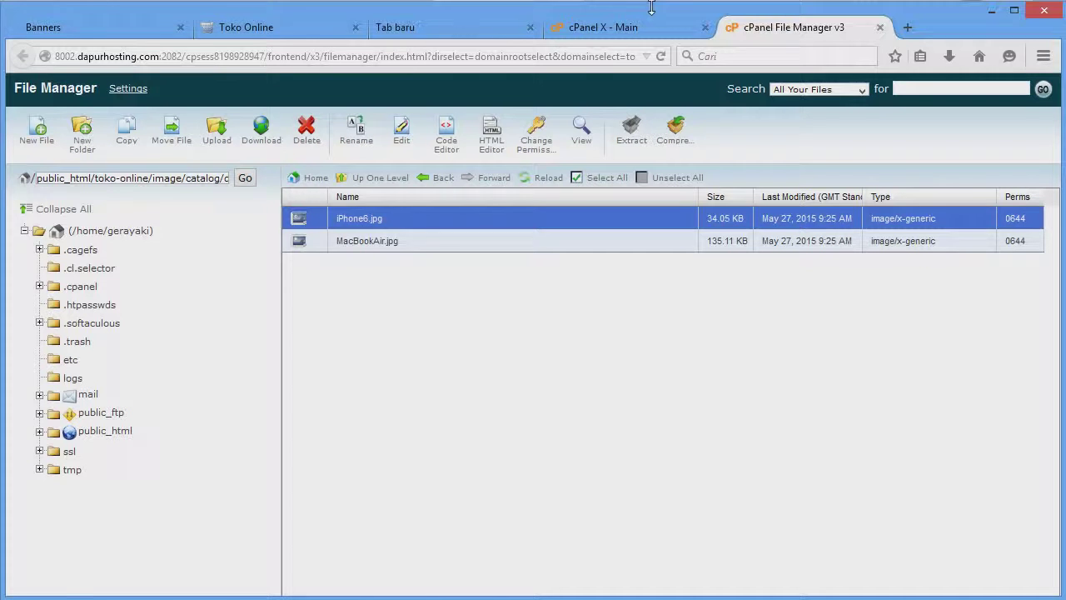
{"action": "left_click", "coordinate": [50, 26]}
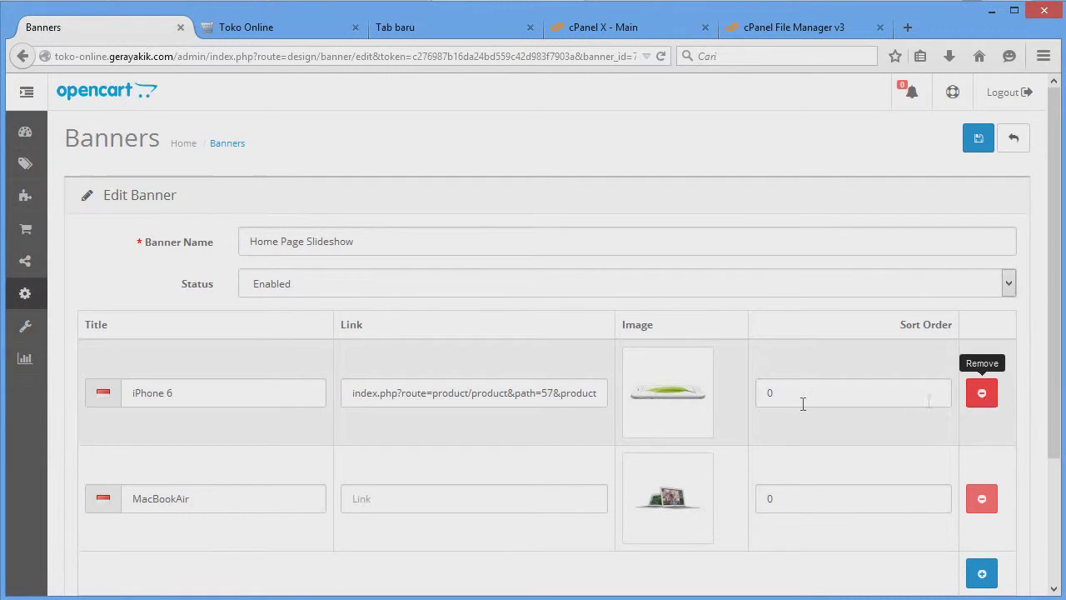
{"action": "left_click", "coordinate": [251, 391]}
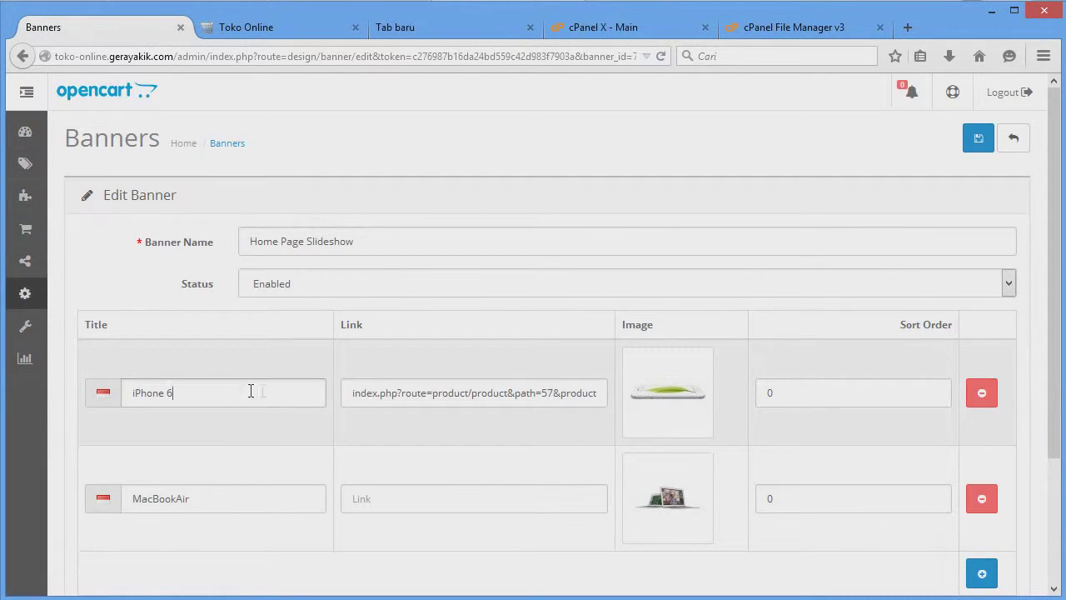
{"action": "left_click_drag", "start_coordinate": [213, 393], "coordinate": [141, 390]}
{"action": "type", "text": "Tas 1"}
- Open the image manager for the Tas 1 slide's image and create a folder named Banner Tas
{"action": "left_click", "coordinate": [666, 392]}
{"action": "left_click", "coordinate": [749, 396]}
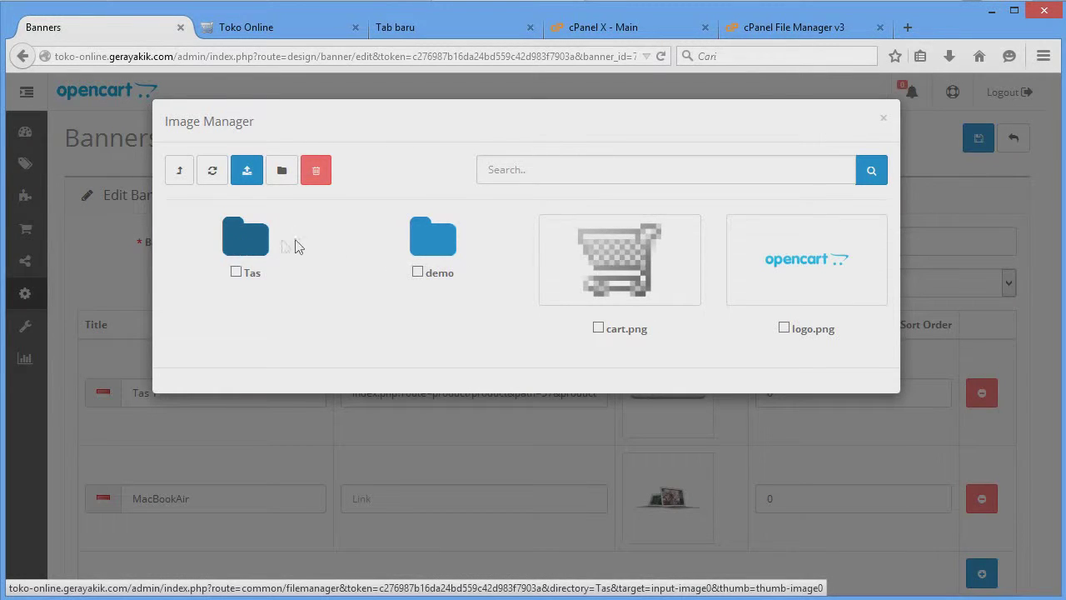
{"action": "left_click", "coordinate": [283, 173]}
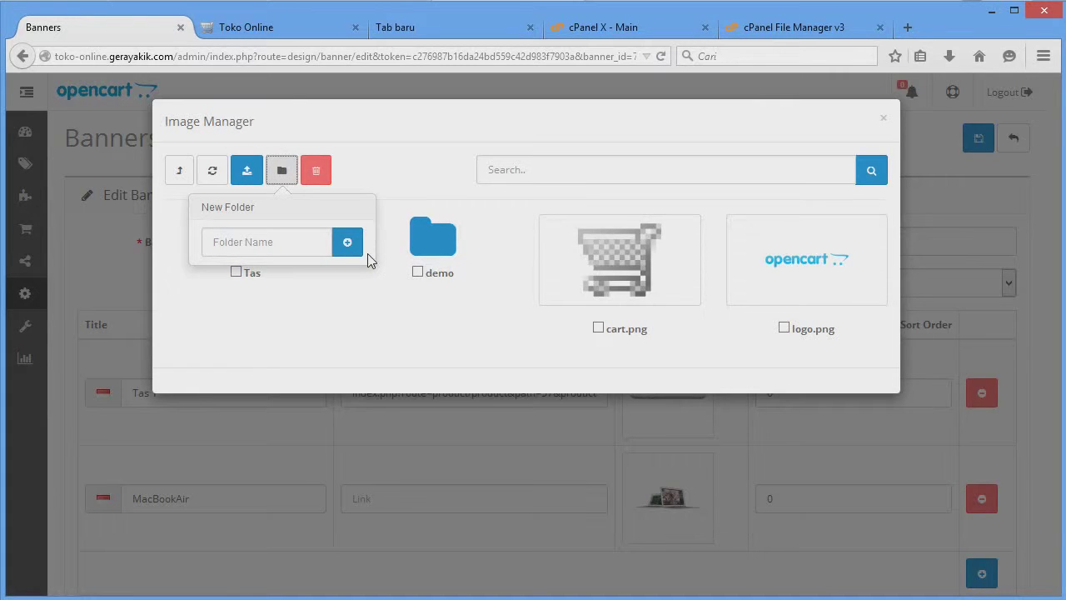
{"action": "left_click", "coordinate": [300, 243]}
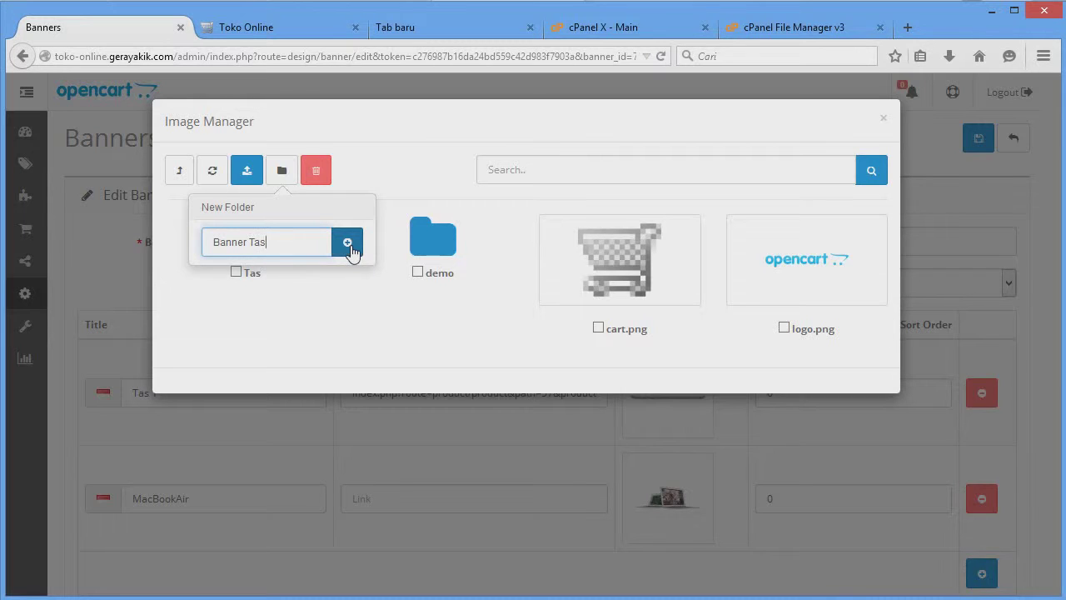
{"action": "left_click", "coordinate": [349, 243]}
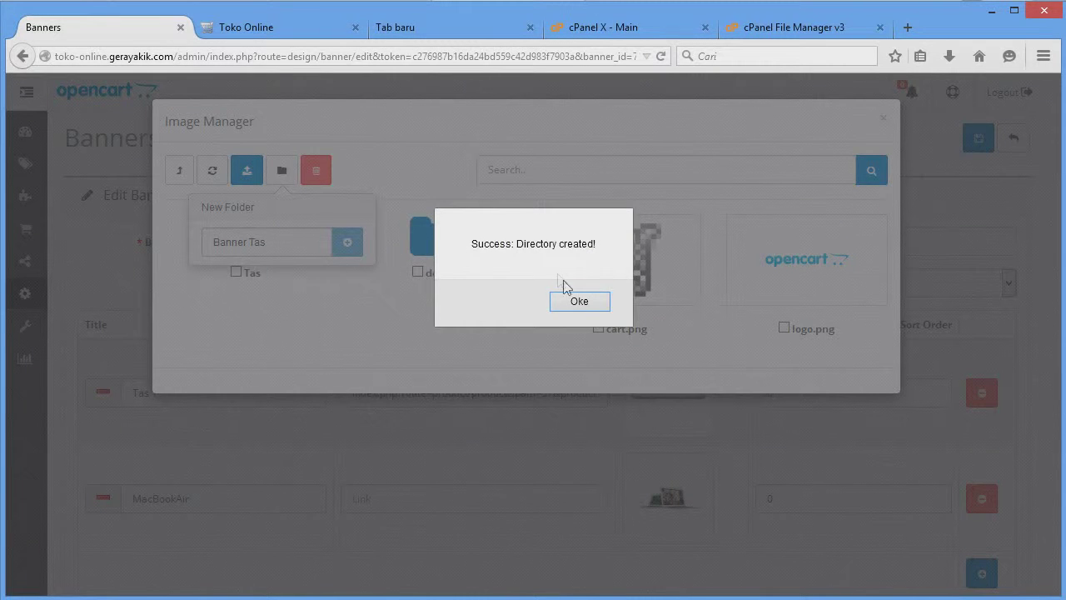
{"action": "left_click", "coordinate": [579, 303]}
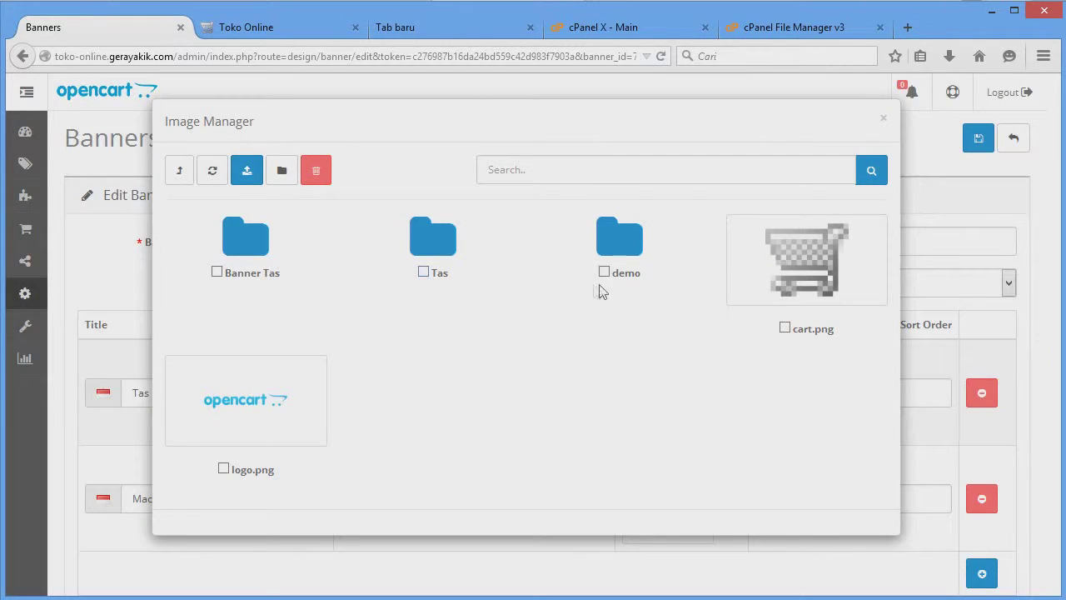
- Upload the Tas 1 image from the local Banner folder into the Banner Tas folder
{"action": "left_click", "coordinate": [261, 254]}
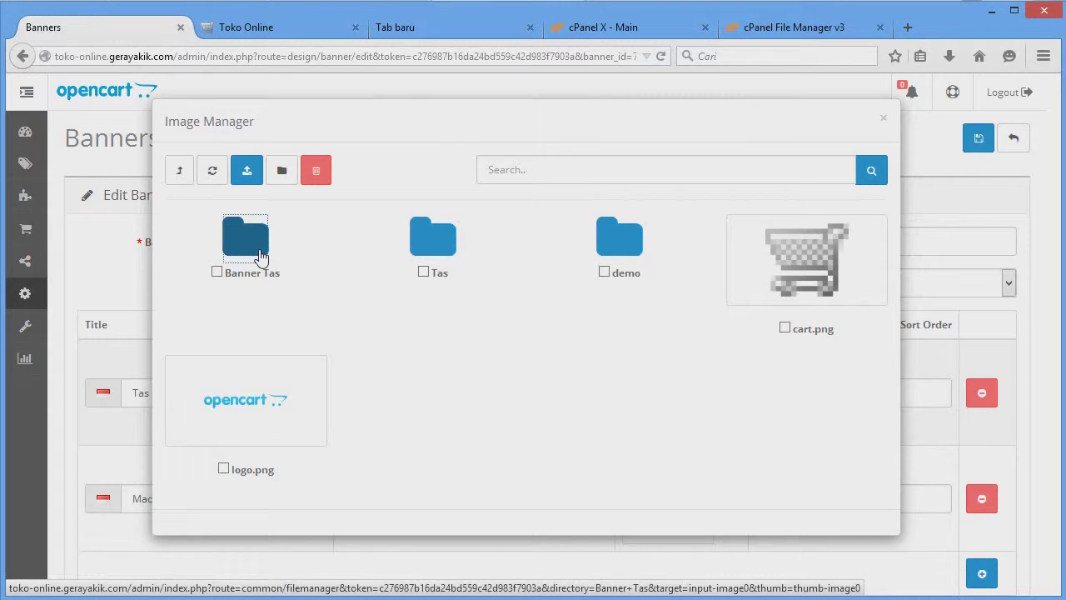
{"action": "left_click", "coordinate": [247, 175]}
{"action": "double_click", "coordinate": [206, 263]}
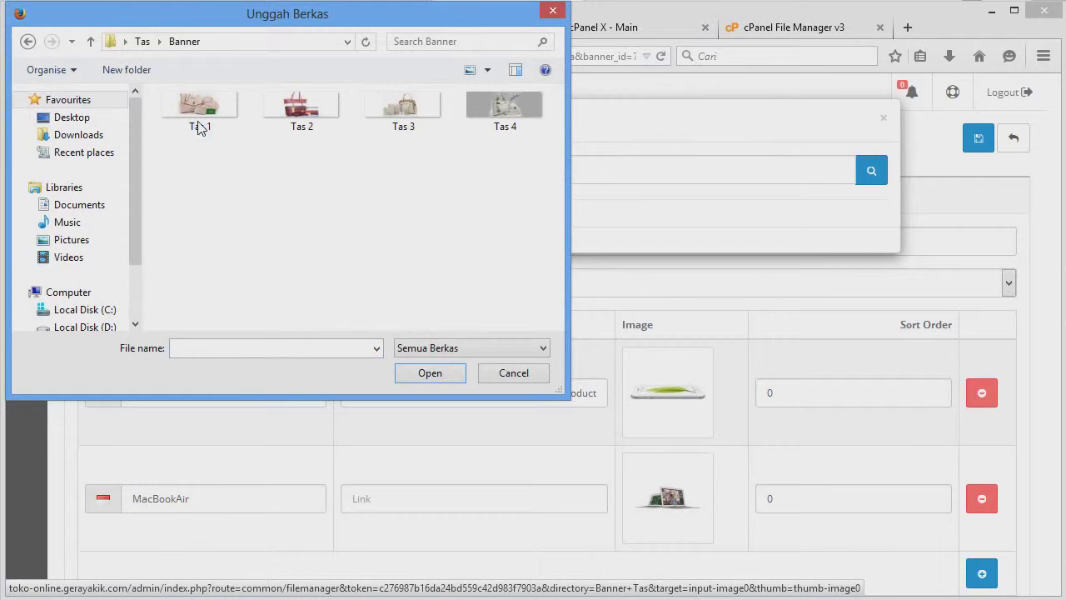
{"action": "left_click", "coordinate": [200, 116]}
{"action": "left_click", "coordinate": [430, 373]}
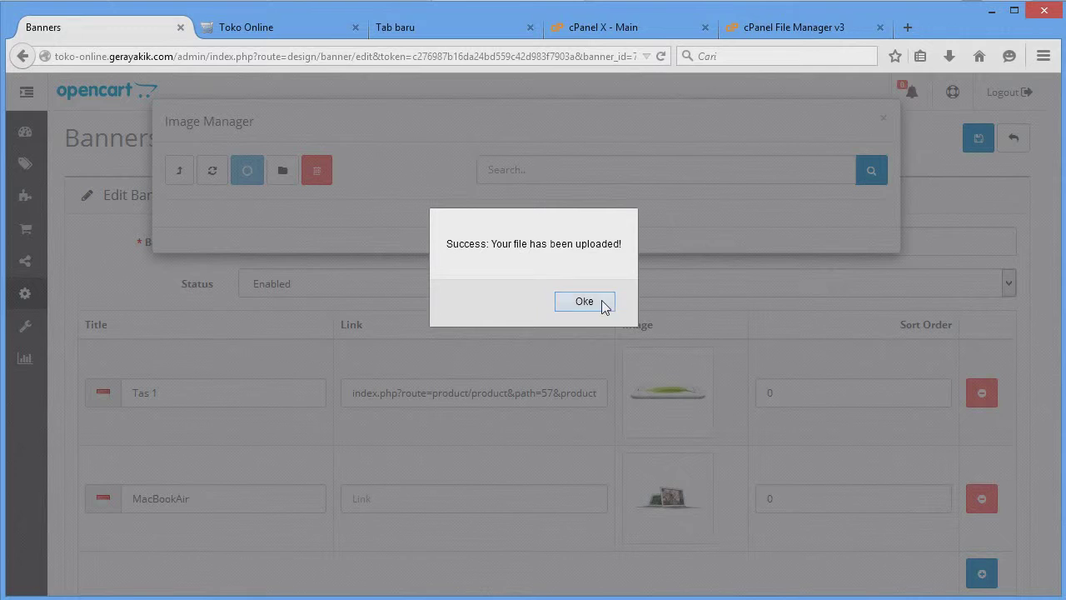
{"action": "left_click", "coordinate": [595, 303]}
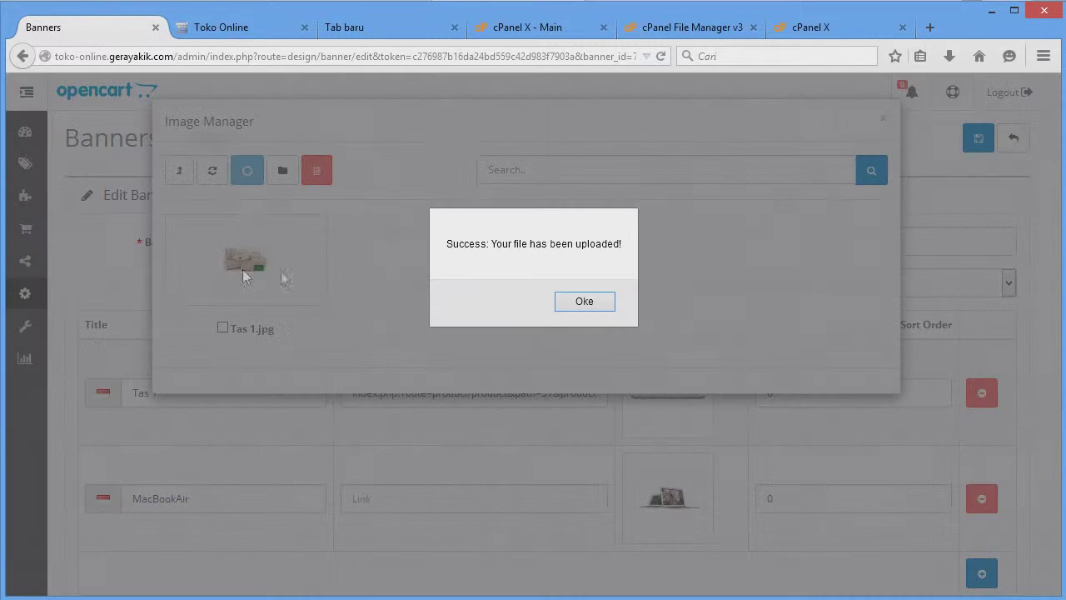
- Upload the Tas 2 and Tas 3 images into the Banner Tas folder
{"action": "left_click", "coordinate": [585, 302]}
{"action": "left_click", "coordinate": [247, 172]}
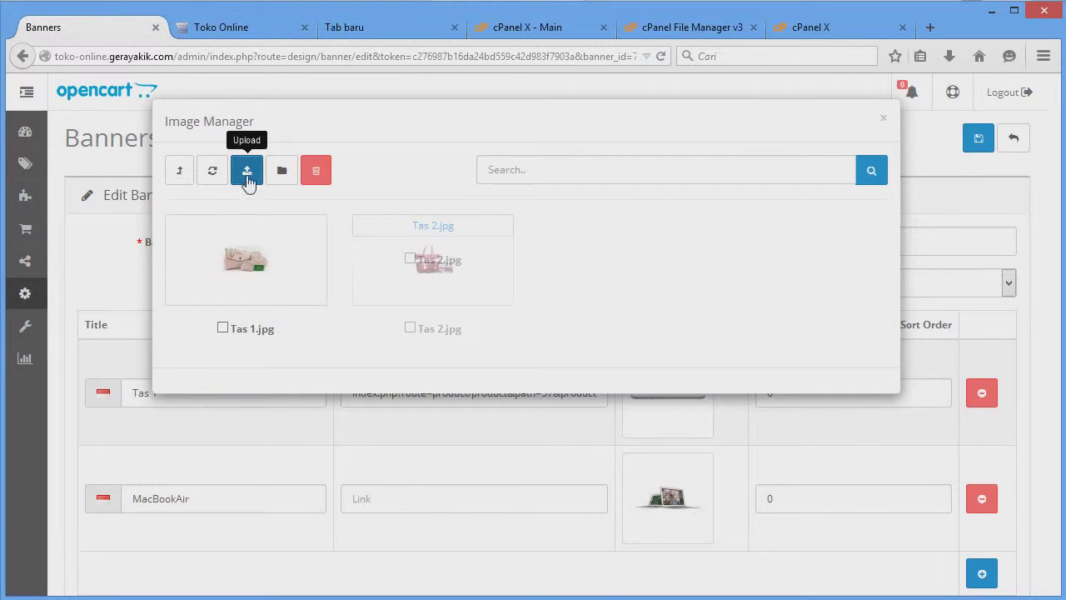
{"action": "left_click", "coordinate": [602, 208]}
{"action": "left_click", "coordinate": [626, 469]}
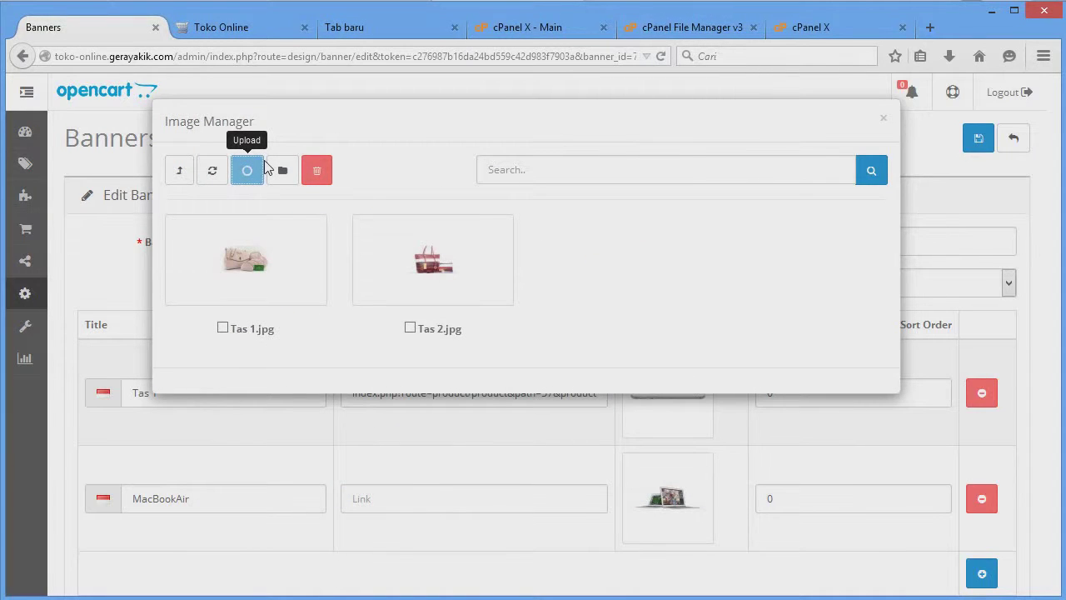
{"action": "key", "text": "Return"}
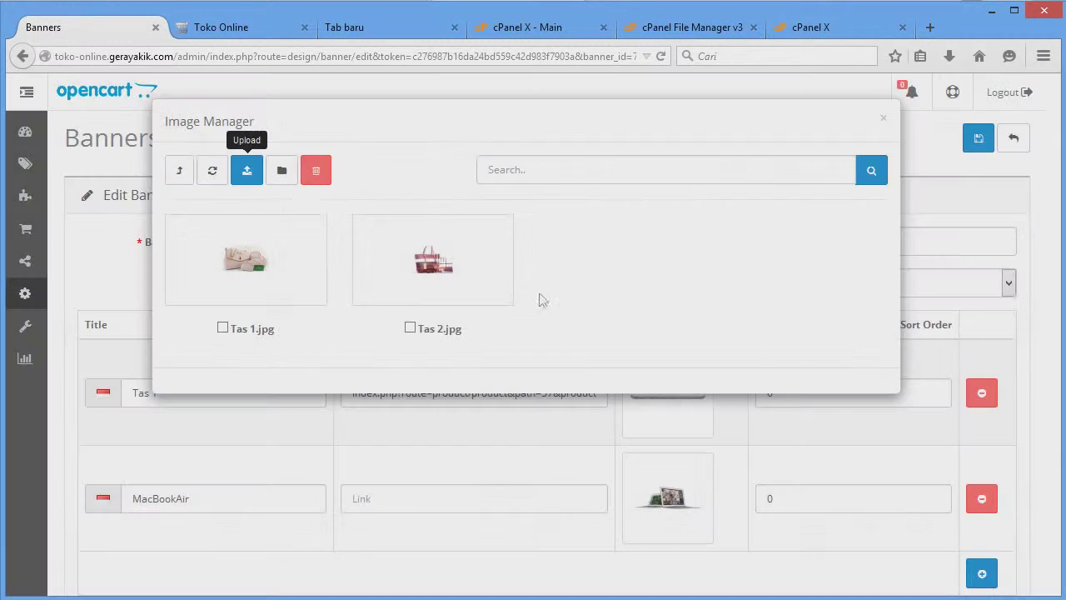
- Upload the Tas 4 image into Banner Tas and choose Tas 1.jpg as the Tas 1 slide's image
{"action": "left_click", "coordinate": [247, 171]}
{"action": "left_click", "coordinate": [700, 215]}
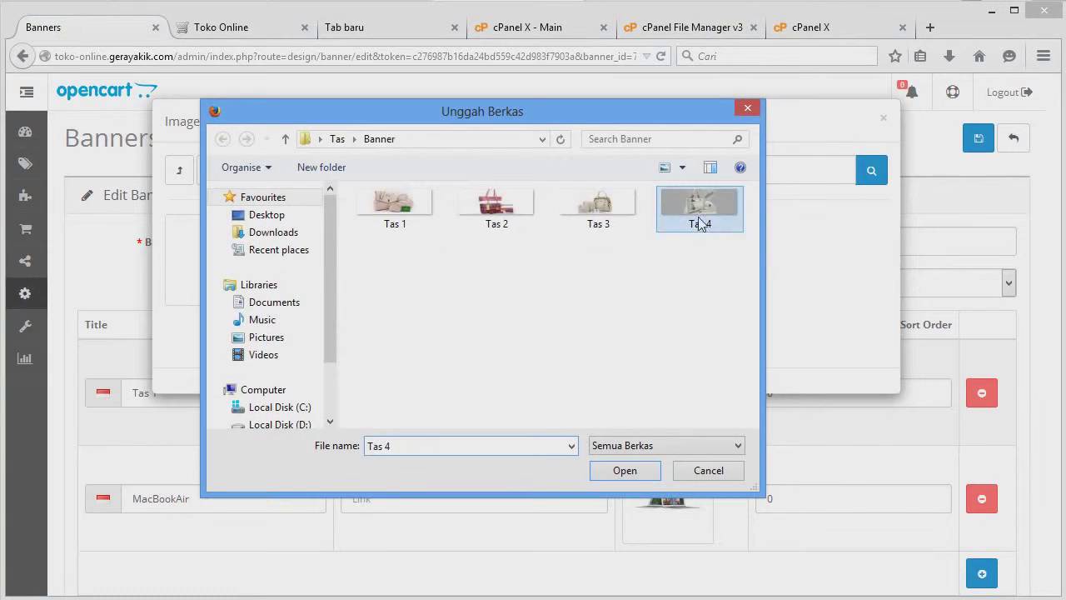
{"action": "left_click", "coordinate": [642, 480]}
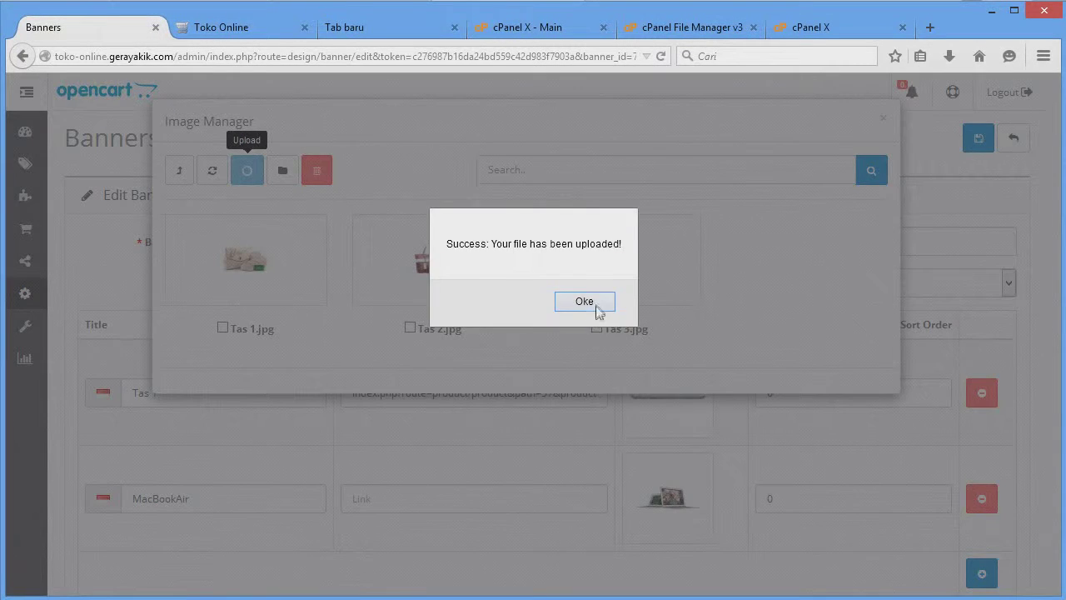
{"action": "left_click", "coordinate": [595, 304]}
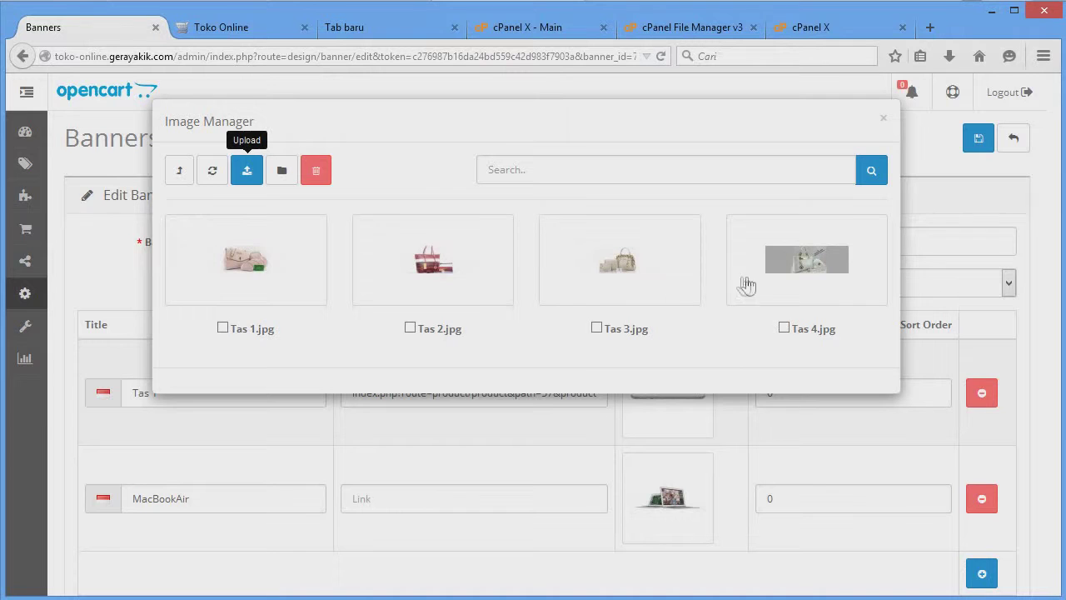
{"action": "left_click", "coordinate": [249, 289]}
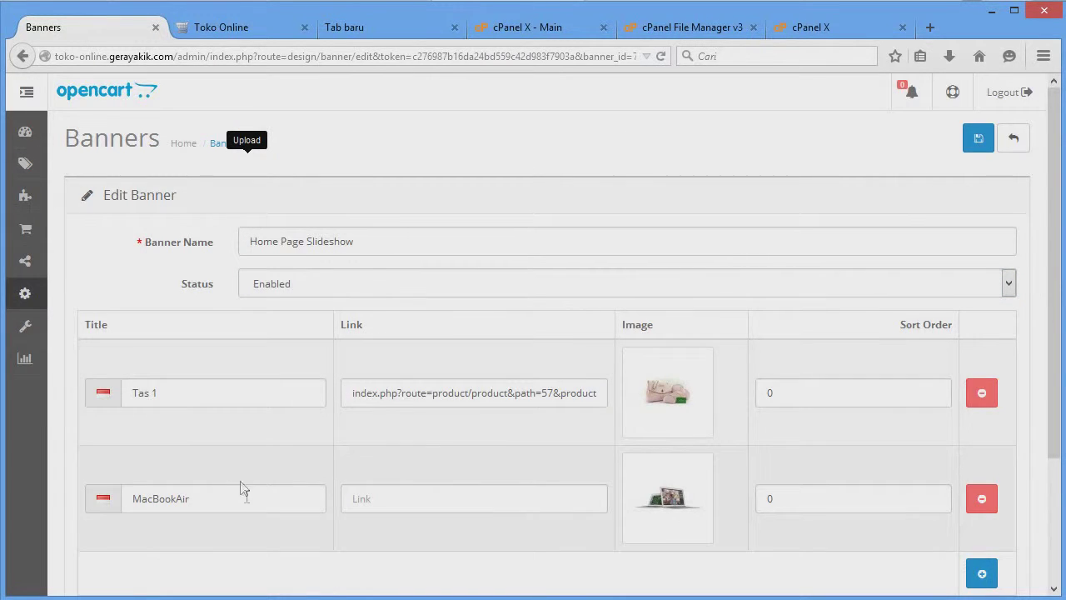
- Rename the MacBookAir slide to Tas 2 and clear the link of the Tas 1 slide
{"action": "left_click_drag", "start_coordinate": [241, 487], "coordinate": [78, 506]}
{"action": "type", "text": "Tas"}
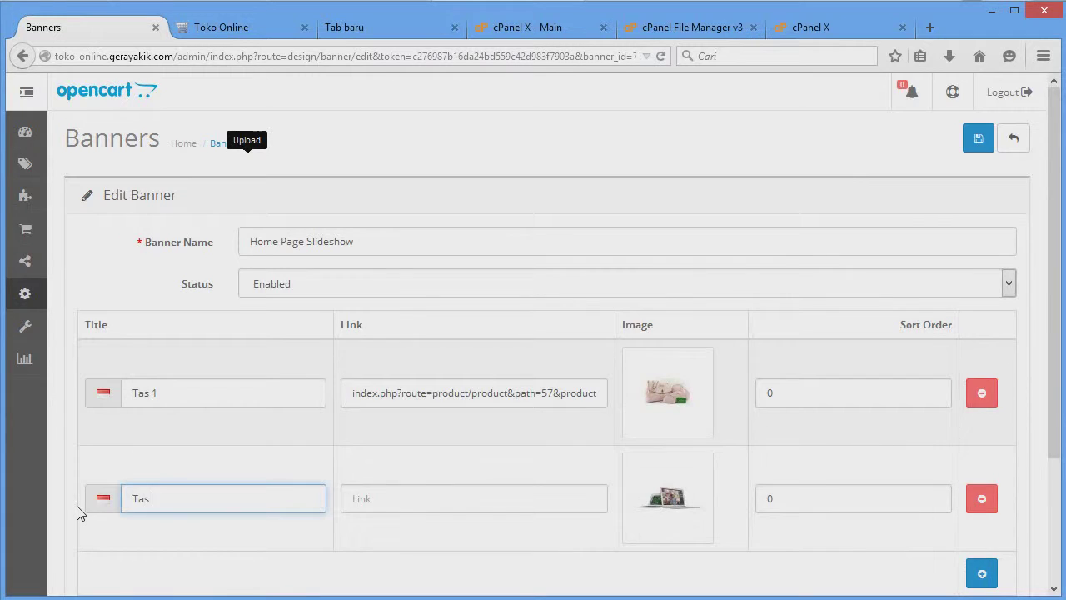
{"action": "left_click", "coordinate": [542, 393]}
{"action": "key", "text": "ctrl+a"}
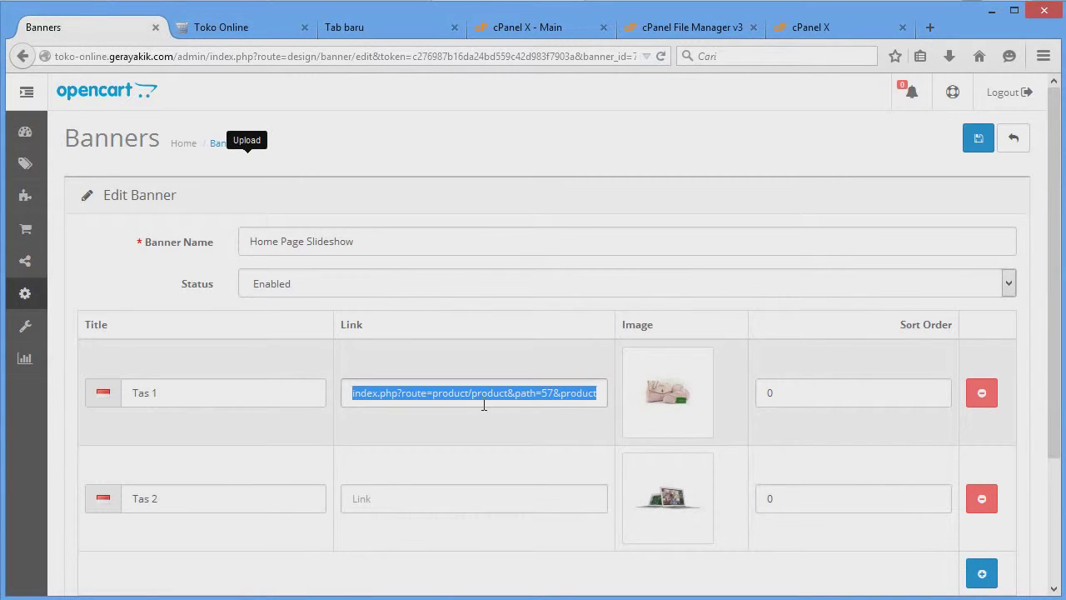
{"action": "key", "text": "BackSpace"}
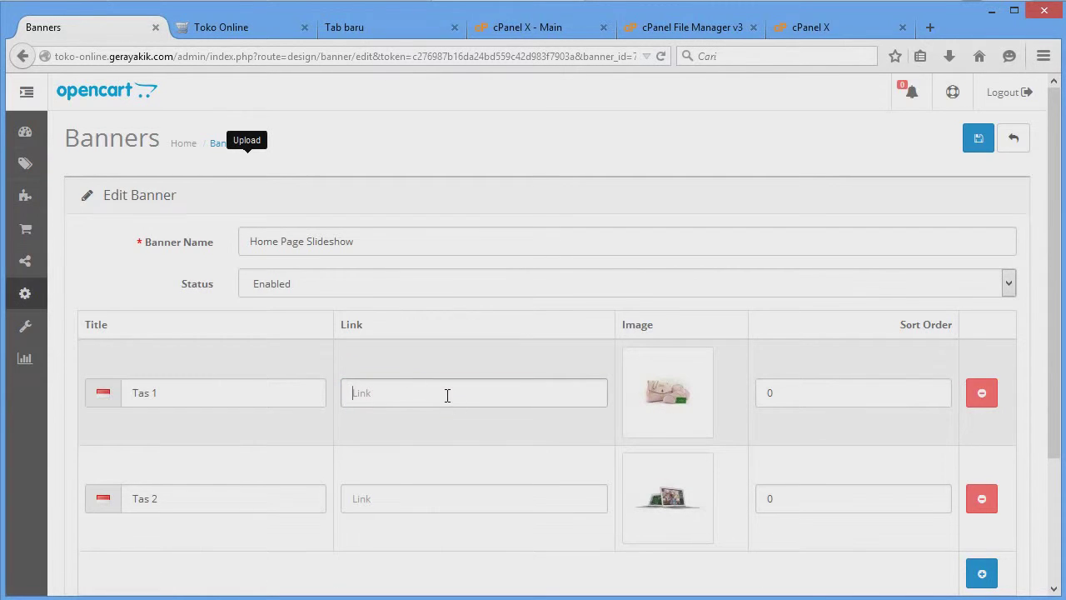
- Replace the Tas 2 slide's image with Tas 2.jpg from the Banner Tas folder
{"action": "left_click", "coordinate": [669, 499]}
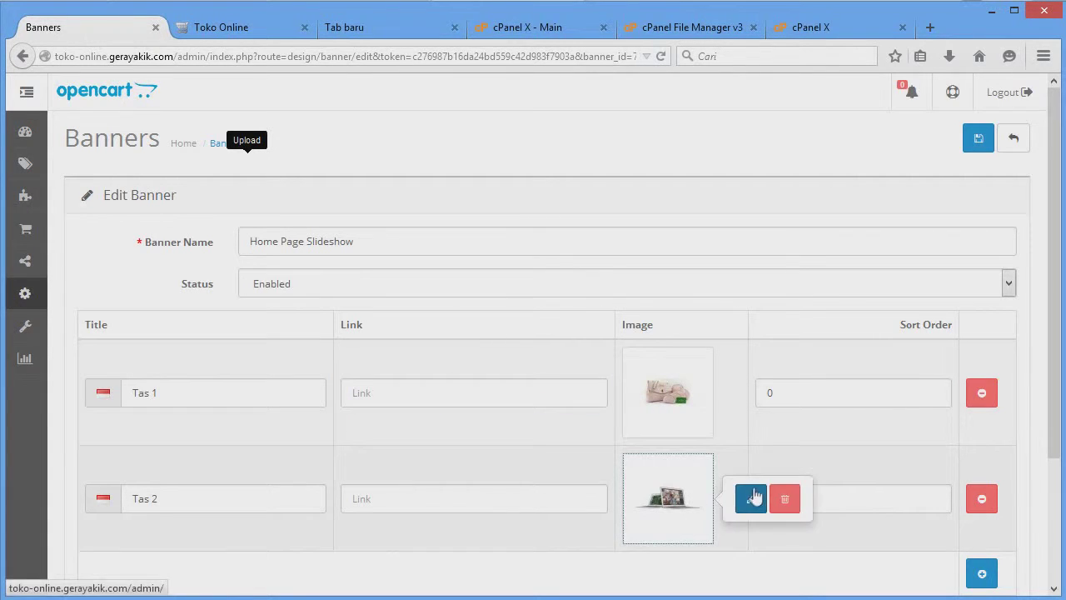
{"action": "left_click", "coordinate": [752, 499]}
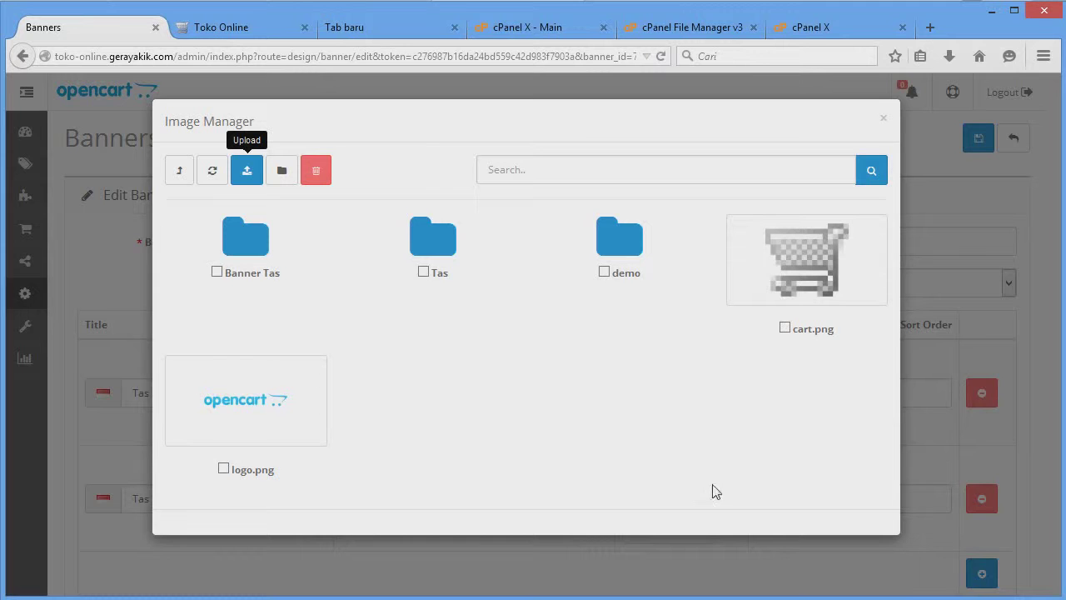
{"action": "left_click", "coordinate": [263, 250]}
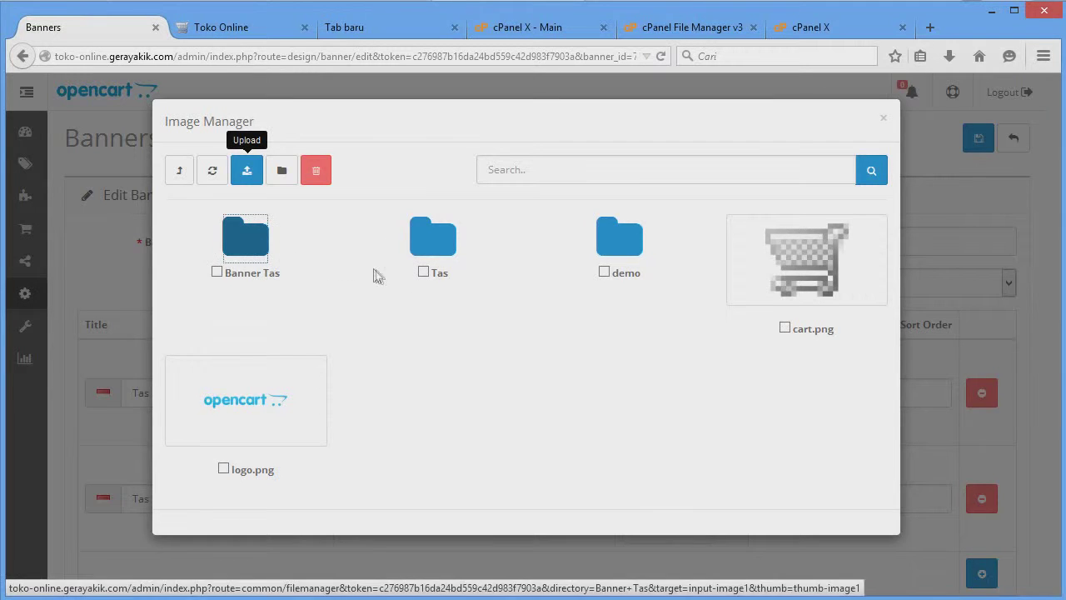
{"action": "left_click", "coordinate": [424, 266]}
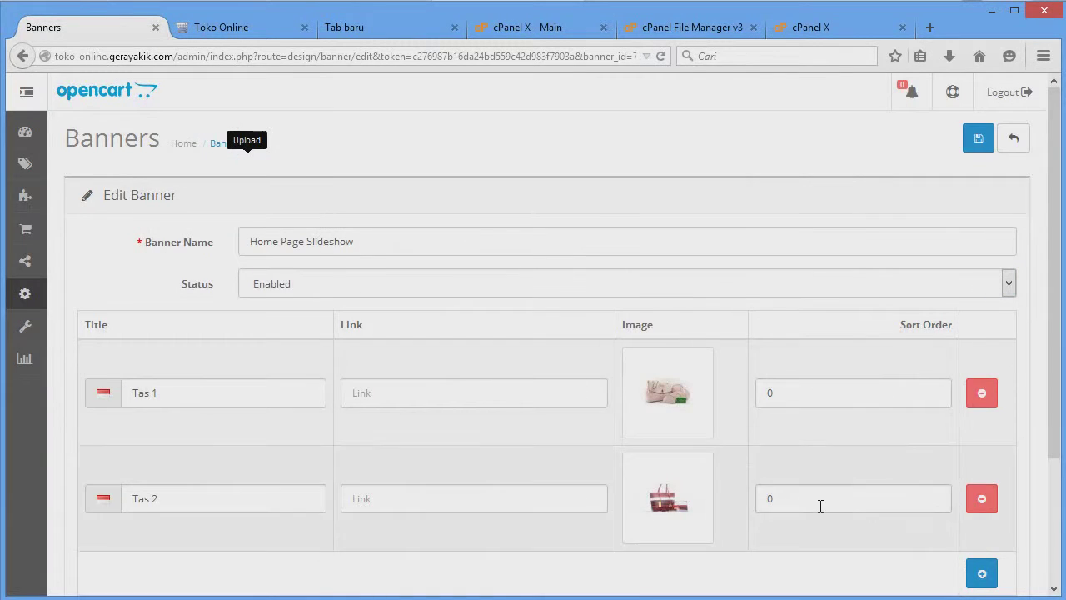
- Add two more slides to the Home Page Slideshow banner and title them Tas 3 and Tas 4
{"action": "scroll", "coordinate": [833, 483], "scroll_direction": "down", "scroll_amount": 3}
{"action": "left_click", "coordinate": [981, 414]}
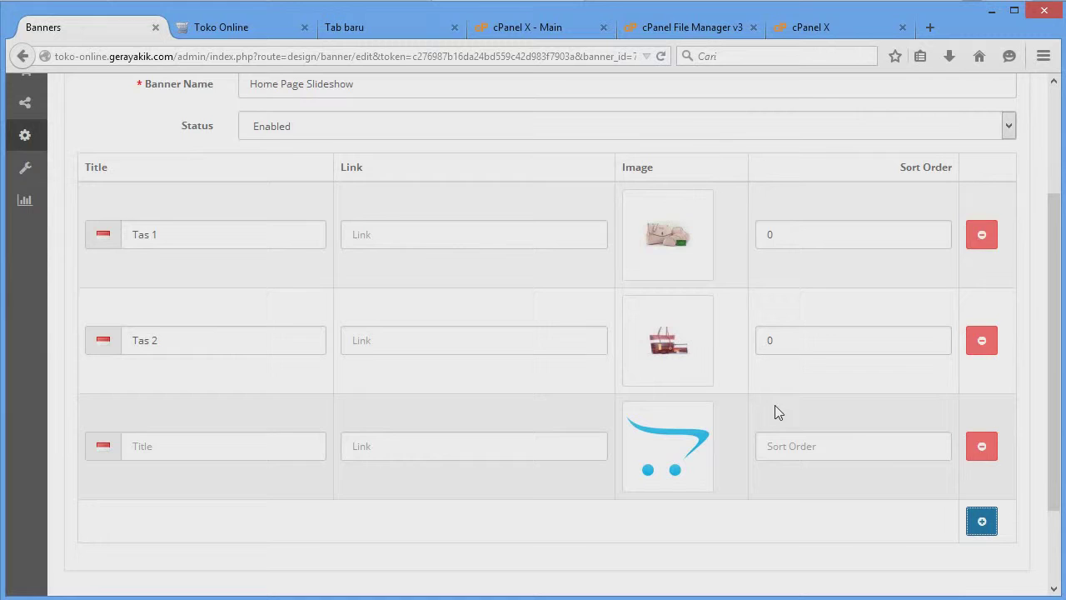
{"action": "left_click", "coordinate": [981, 521]}
{"action": "scroll", "coordinate": [721, 444], "scroll_direction": "down", "scroll_amount": 3}
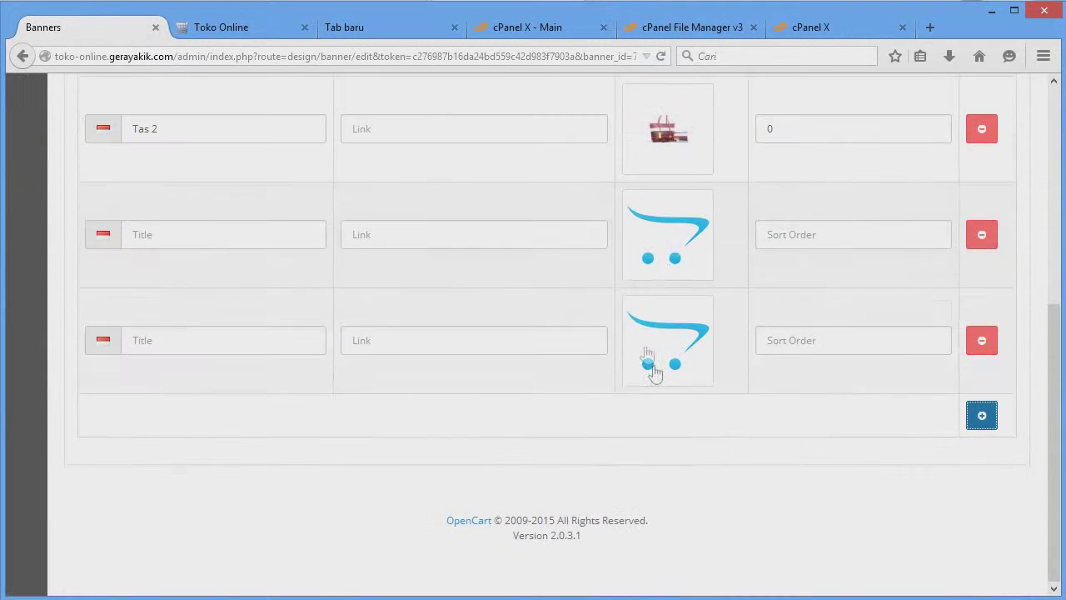
{"action": "left_click", "coordinate": [252, 233]}
{"action": "type", "text": "Tas 3"}
{"action": "left_click", "coordinate": [239, 342]}
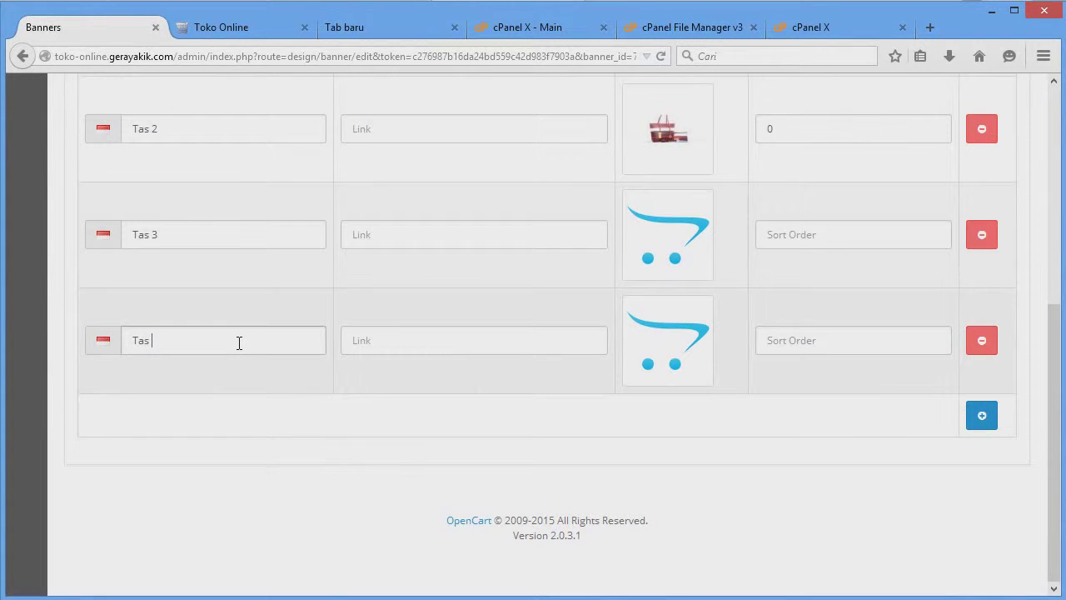
- Set the Tas 3 slide's image to Tas 3.jpg from the Banner Tas folder
{"action": "left_click", "coordinate": [664, 236]}
{"action": "left_click", "coordinate": [746, 232]}
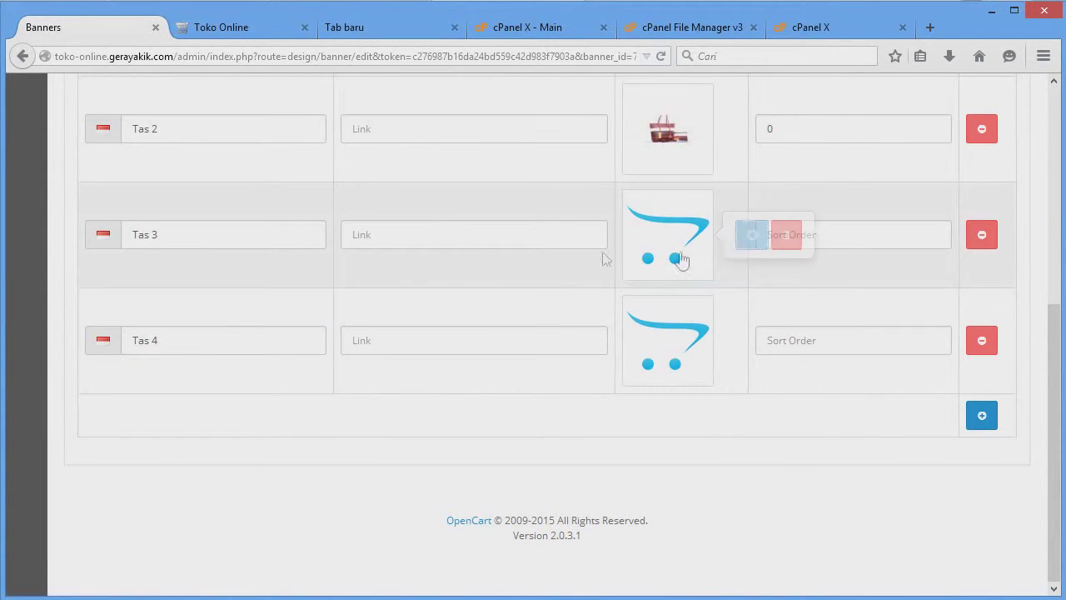
{"action": "left_click", "coordinate": [273, 257]}
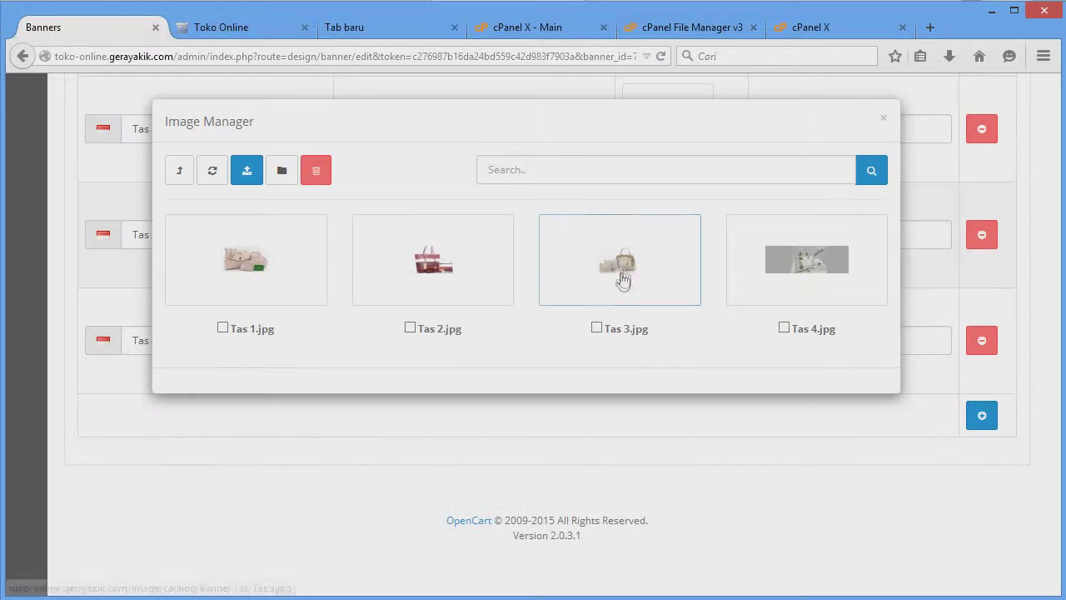
{"action": "left_click", "coordinate": [630, 269]}
- Set the Tas 4 slide's image to Tas 4.jpg from the Banner Tas folder and save the banner
{"action": "left_click", "coordinate": [685, 347]}
{"action": "left_click", "coordinate": [746, 340]}
{"action": "left_click", "coordinate": [256, 251]}
{"action": "left_click", "coordinate": [783, 279]}
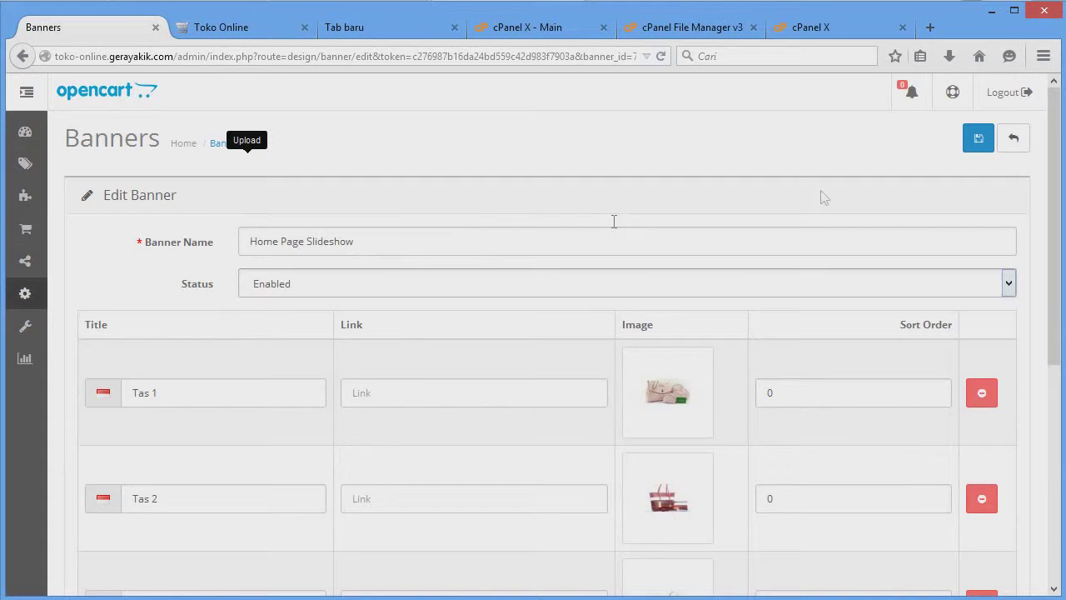
{"action": "left_click", "coordinate": [981, 140]}
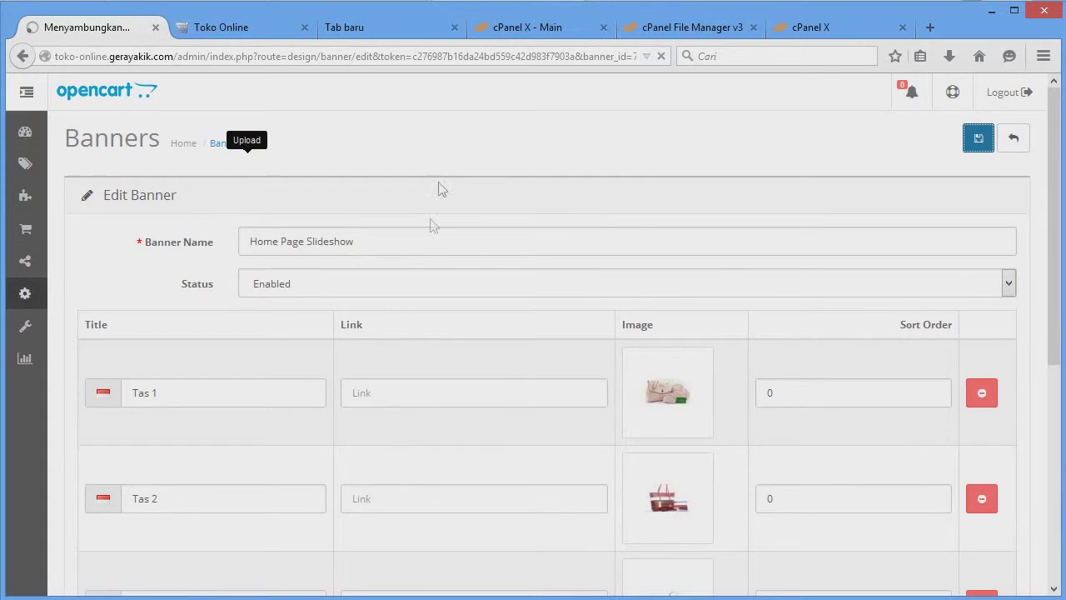
{"action": "scroll", "coordinate": [488, 331], "scroll_direction": "down", "scroll_amount": 3}
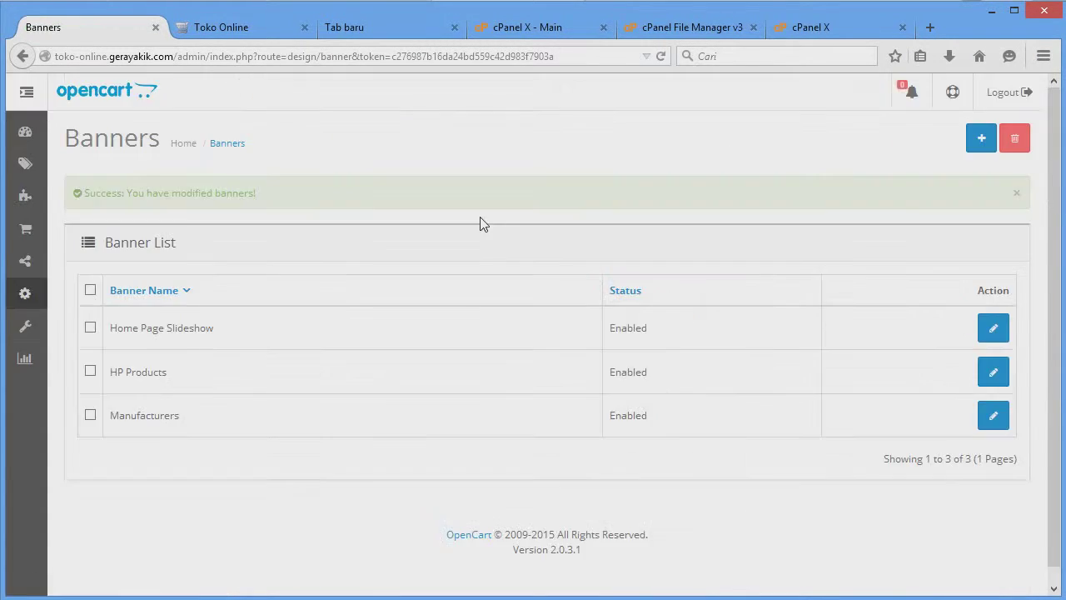
- Reload the Toko Online storefront's home page and check how the slideshow banners are displayed
{"action": "left_click", "coordinate": [221, 27]}
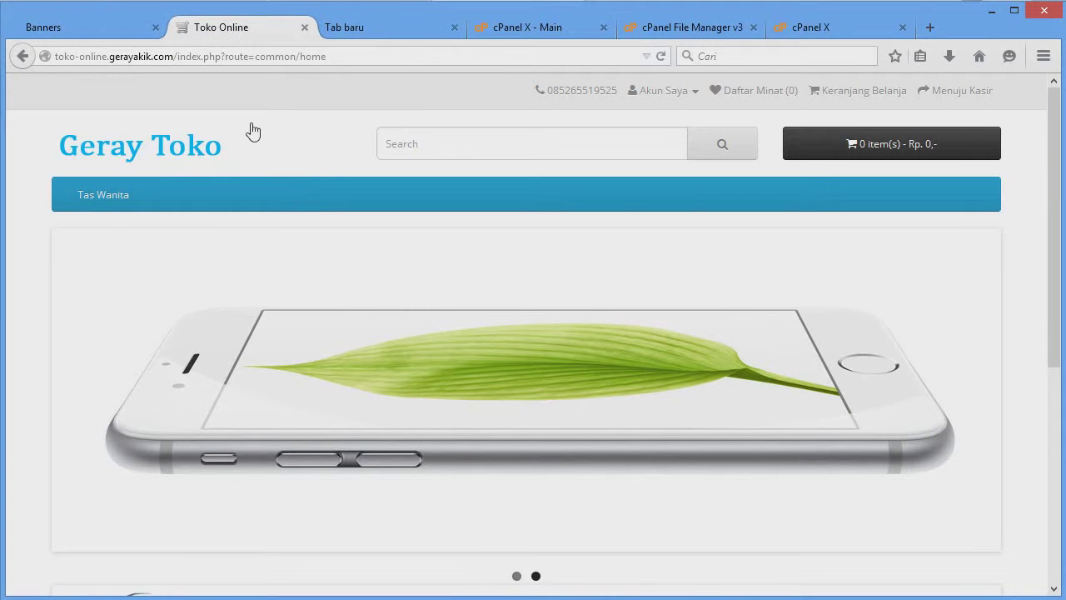
{"action": "left_click", "coordinate": [105, 151]}
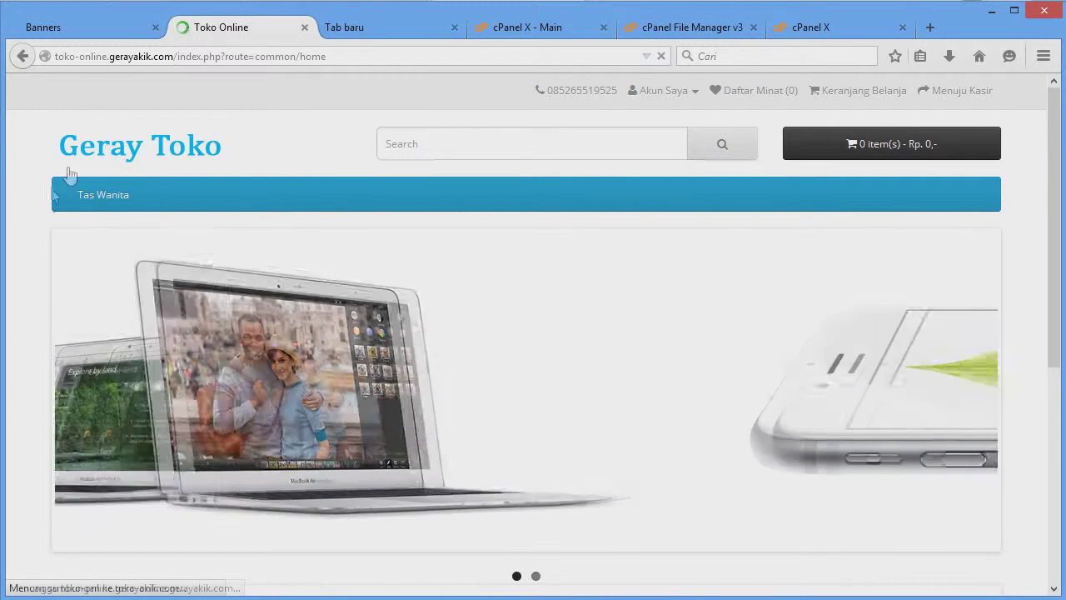
{"action": "scroll", "coordinate": [53, 229], "scroll_direction": "down", "scroll_amount": 2}
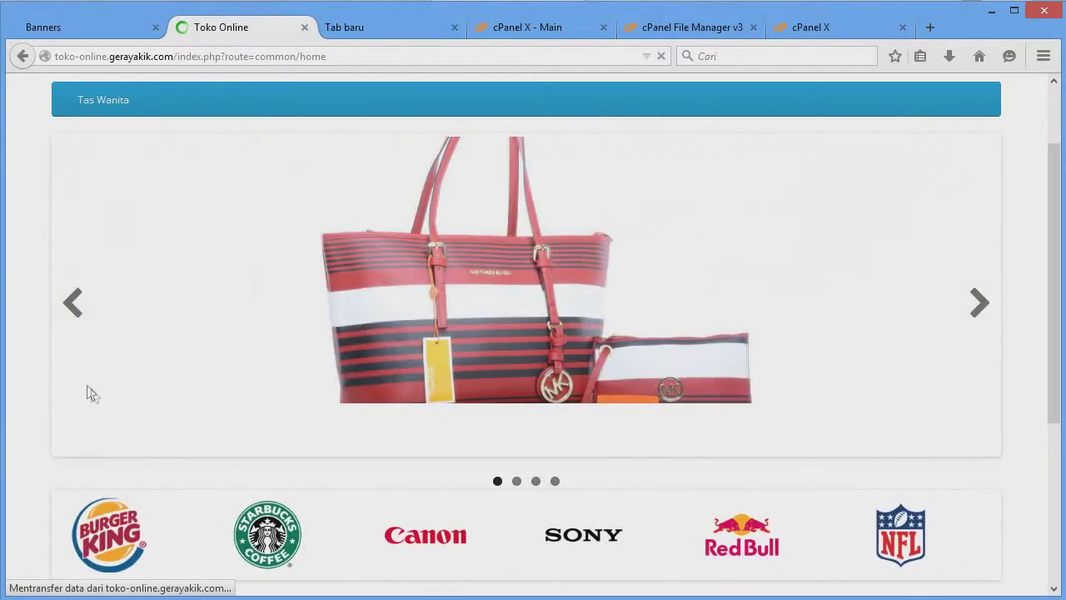
{"action": "scroll", "coordinate": [67, 373], "scroll_direction": "down", "scroll_amount": 3}
{"action": "scroll", "coordinate": [70, 376], "scroll_direction": "up", "scroll_amount": 5}
{"action": "scroll", "coordinate": [295, 328], "scroll_direction": "down", "scroll_amount": 3}
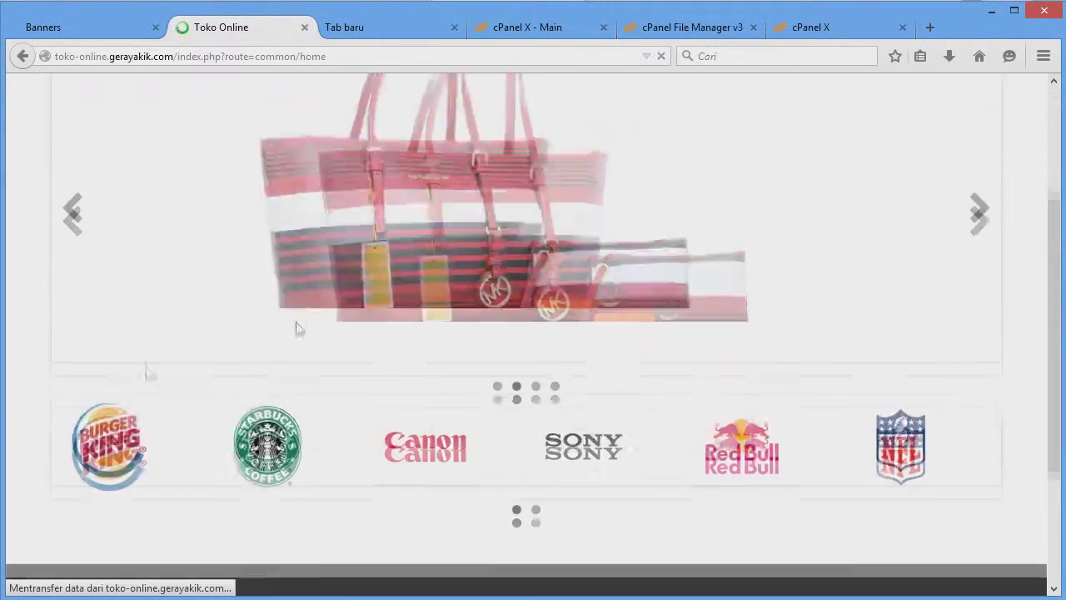
- Open the Home Page Slideshow banner for editing in the store admin
{"action": "scroll", "coordinate": [470, 314], "scroll_direction": "up", "scroll_amount": 3}
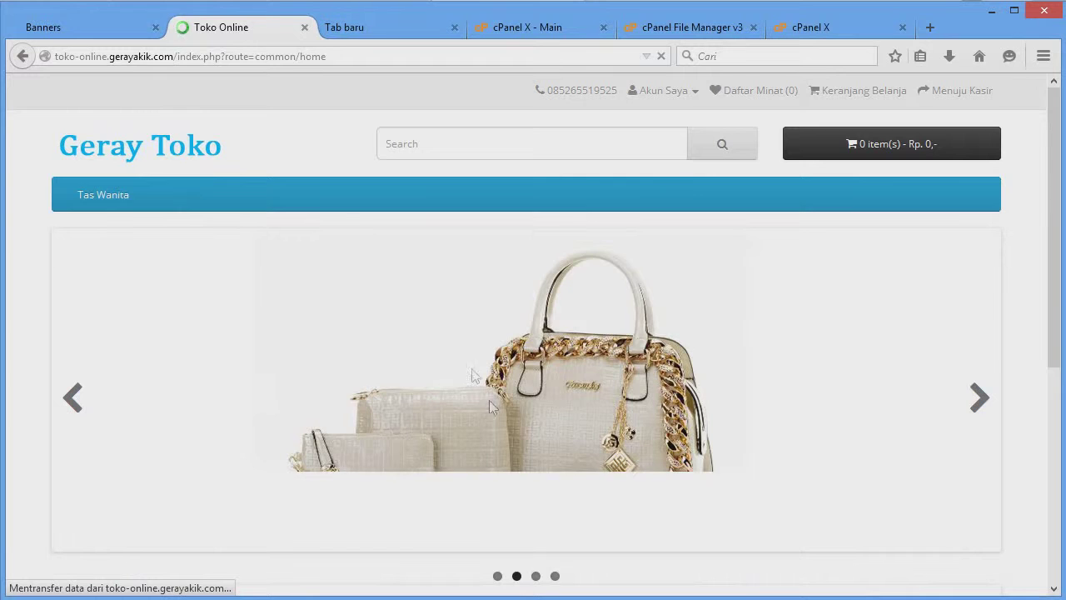
{"action": "left_click", "coordinate": [94, 30]}
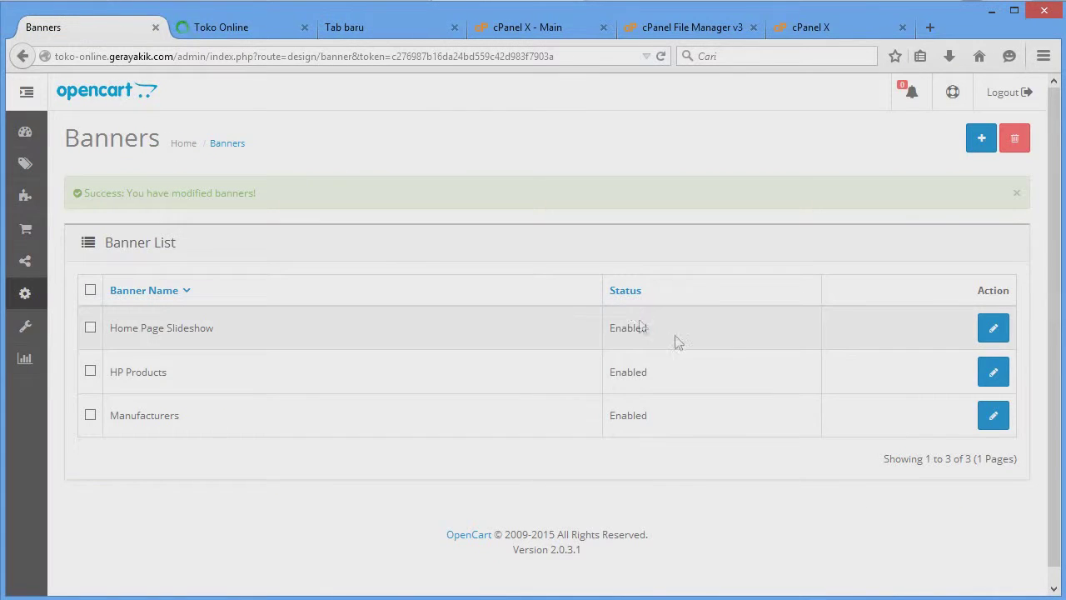
{"action": "left_click", "coordinate": [993, 329]}
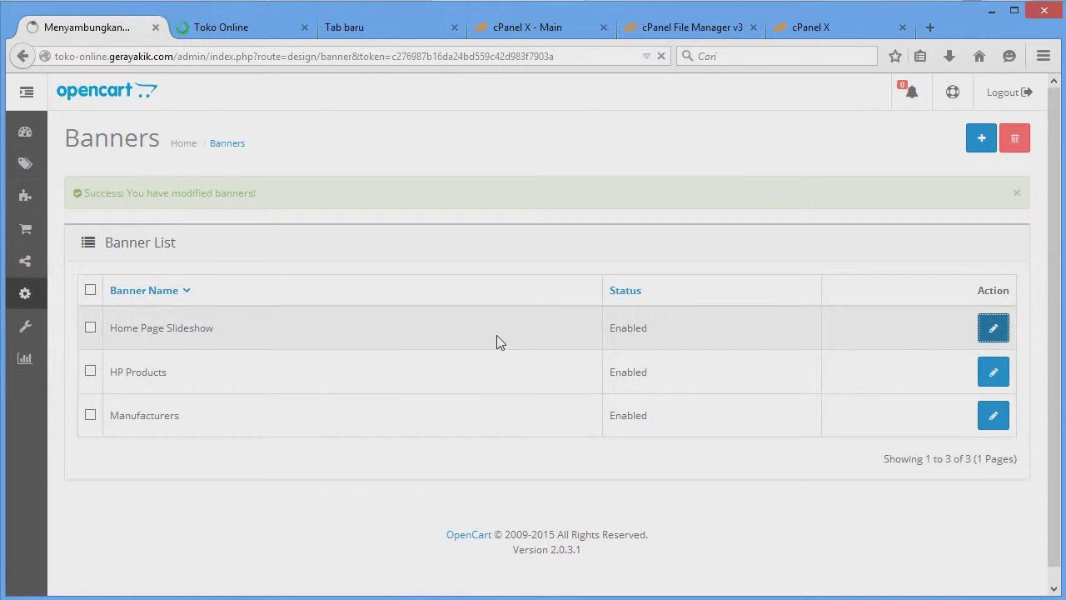
- Open the storefront's Tas Wanita category in a new browser tab and go to its product listing
{"action": "left_click", "coordinate": [235, 33]}
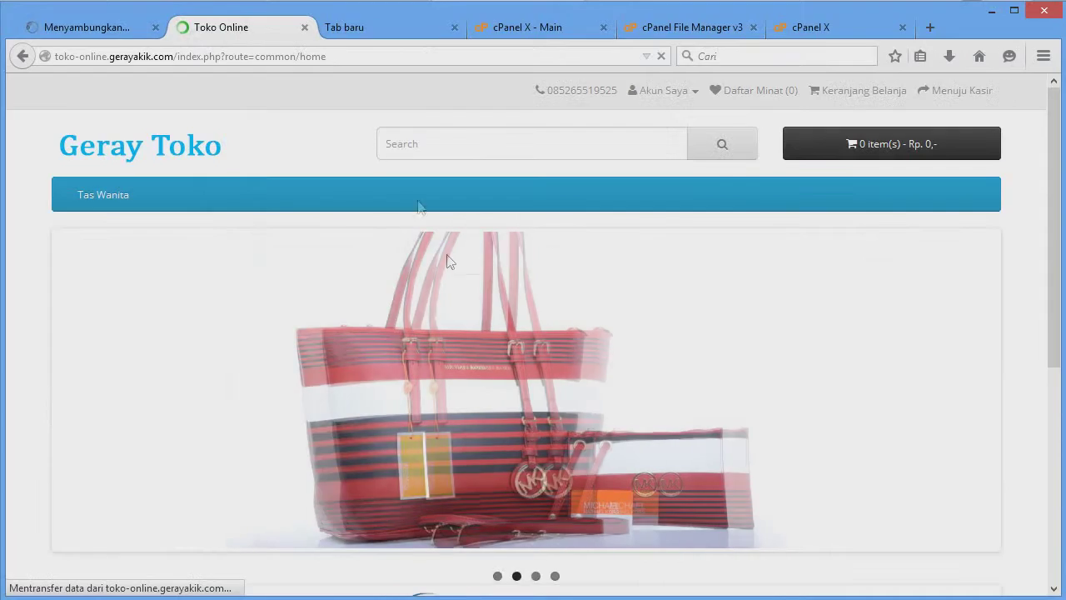
{"action": "scroll", "coordinate": [420, 283], "scroll_direction": "down", "scroll_amount": 4}
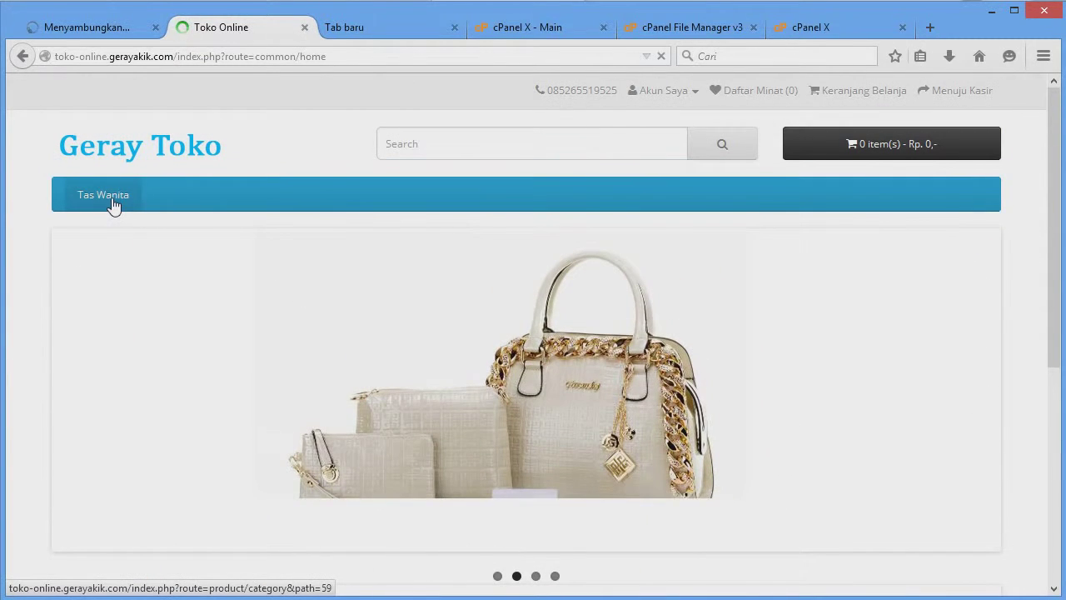
{"action": "right_click", "coordinate": [114, 202]}
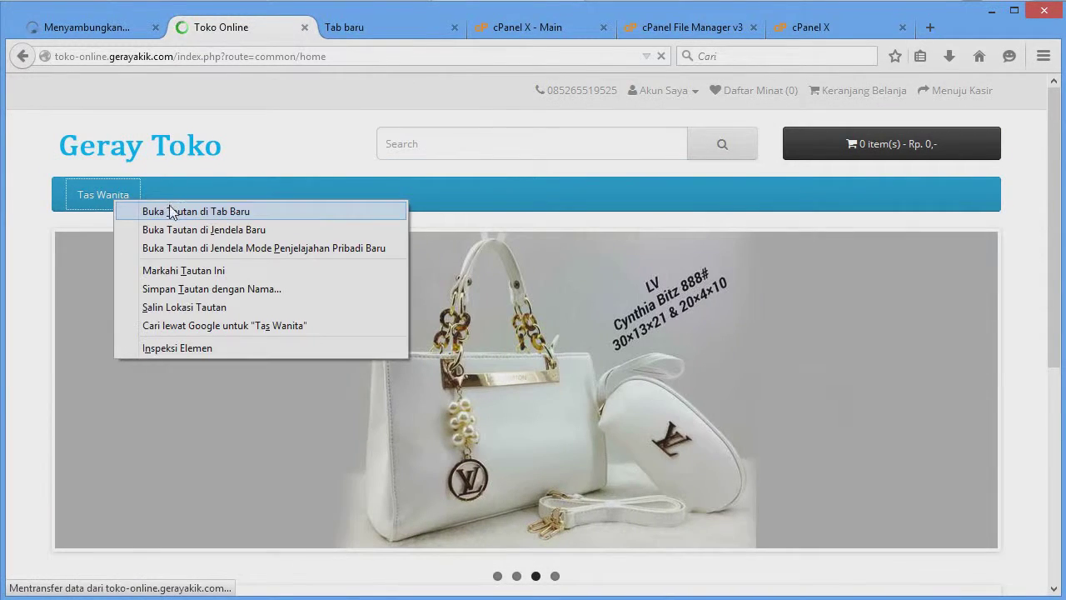
{"action": "left_click", "coordinate": [170, 210]}
{"action": "left_click", "coordinate": [318, 28]}
{"action": "scroll", "coordinate": [408, 361], "scroll_direction": "down", "scroll_amount": 4}
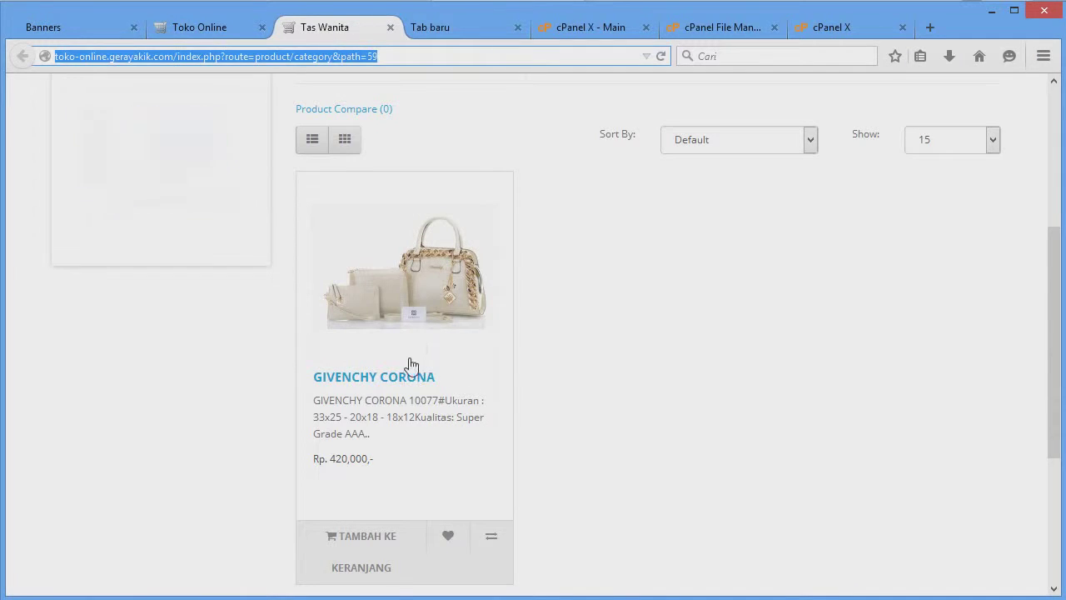
- Open the GIVENCHY CORONA product page and copy its URL
{"action": "right_click", "coordinate": [401, 385]}
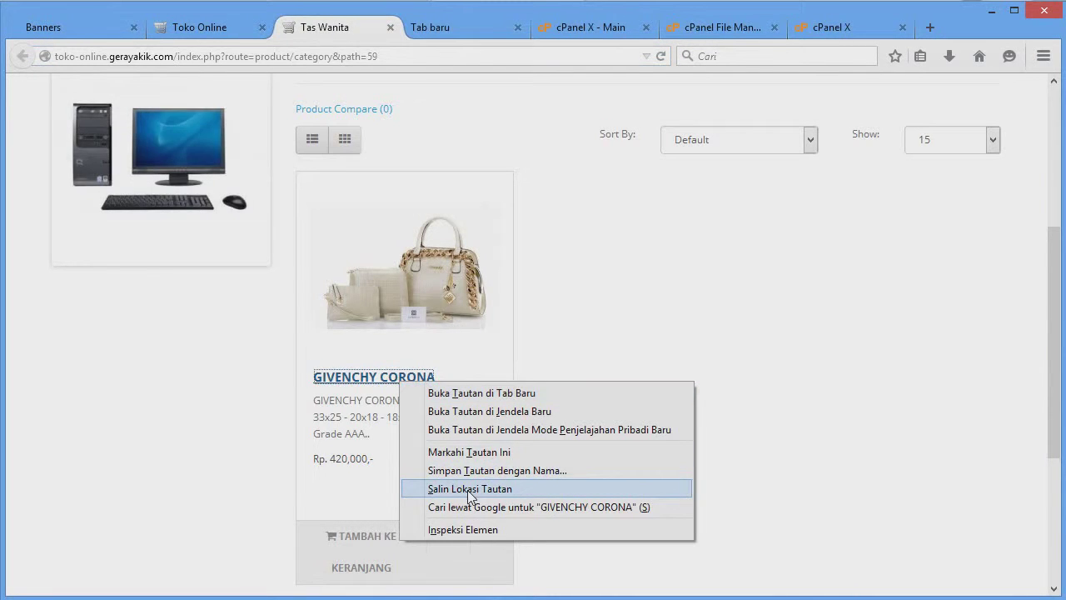
{"action": "left_click", "coordinate": [470, 491]}
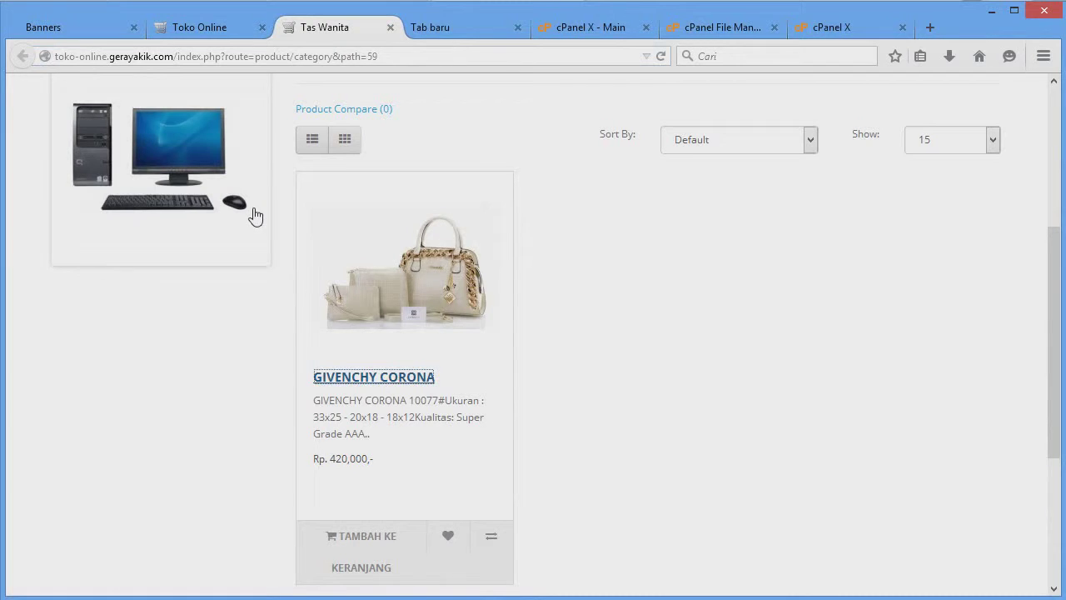
{"action": "left_click", "coordinate": [425, 290]}
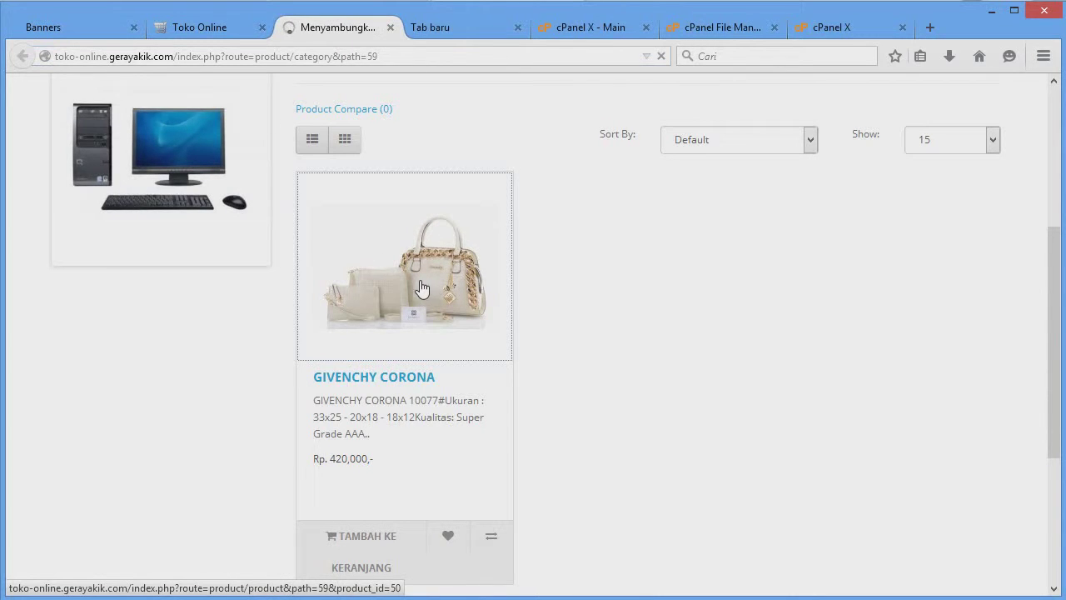
{"action": "left_click", "coordinate": [421, 55]}
{"action": "right_click", "coordinate": [385, 56]}
{"action": "left_click", "coordinate": [404, 107]}
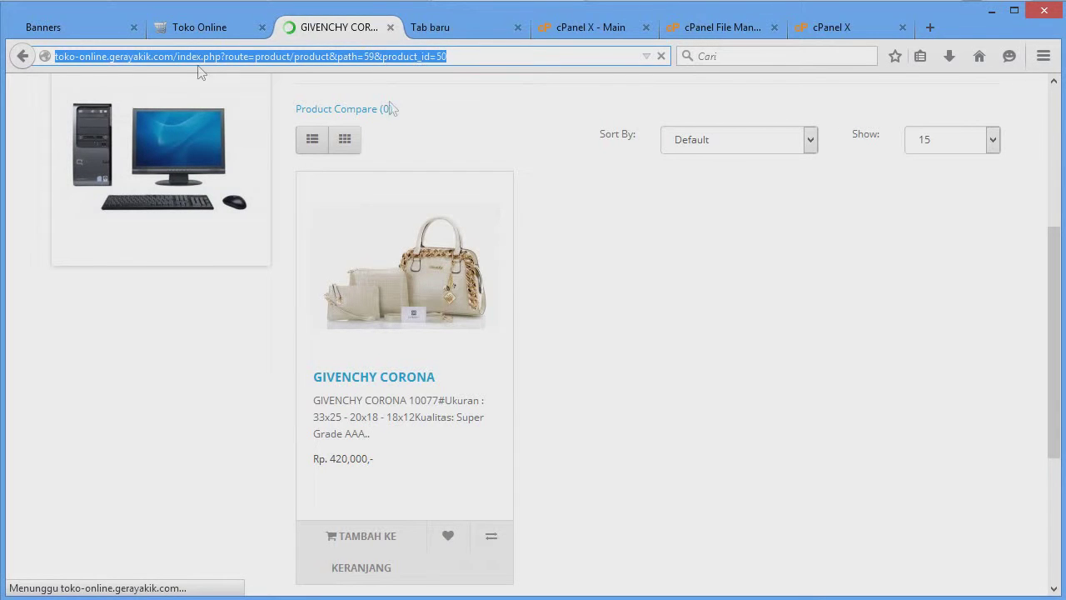
- Paste the copied GIVENCHY CORONA product URL as the link of the Tas 3 slide in the banner
{"action": "left_click", "coordinate": [66, 32]}
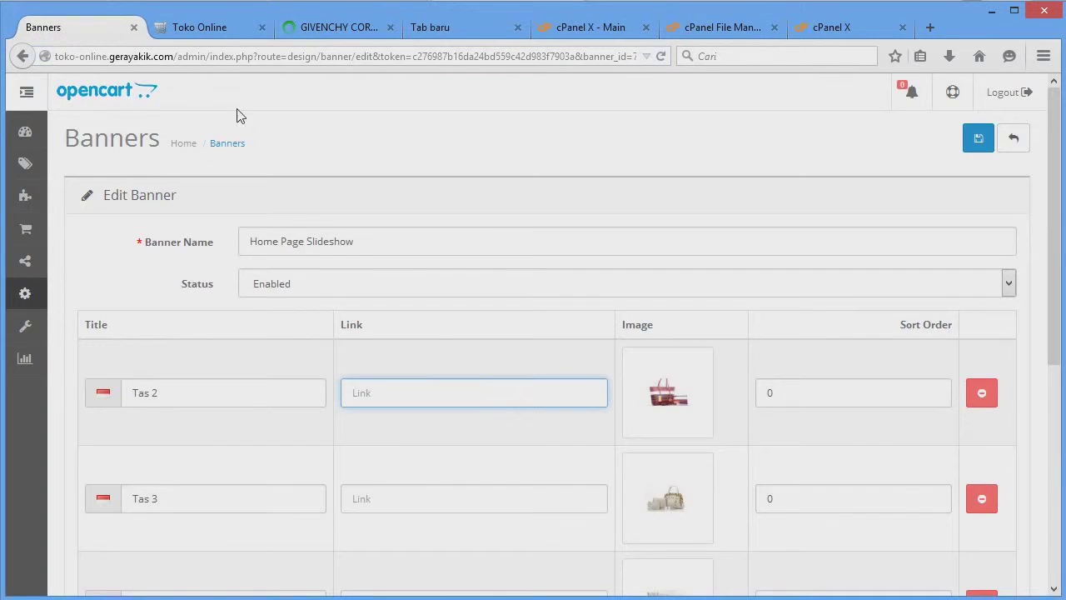
{"action": "scroll", "coordinate": [671, 412], "scroll_direction": "down", "scroll_amount": 2}
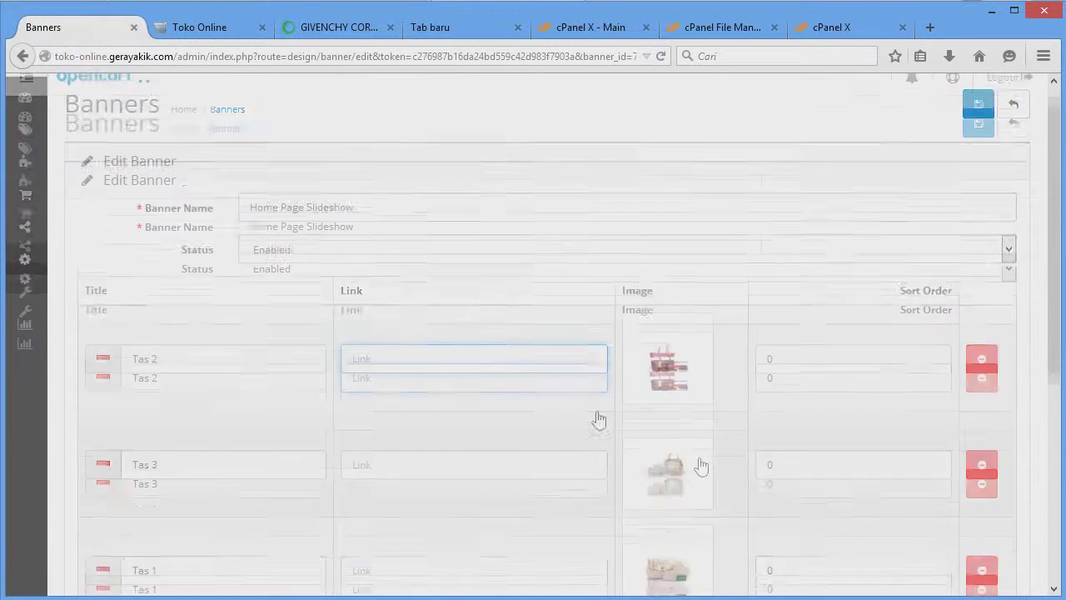
{"action": "right_click", "coordinate": [447, 405]}
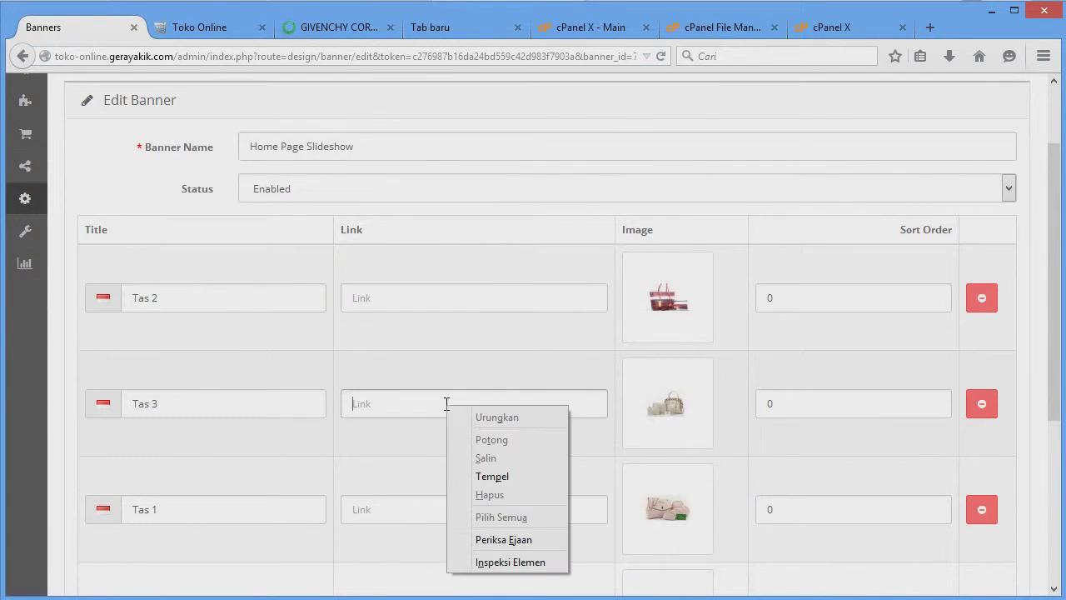
{"action": "left_click", "coordinate": [496, 478]}
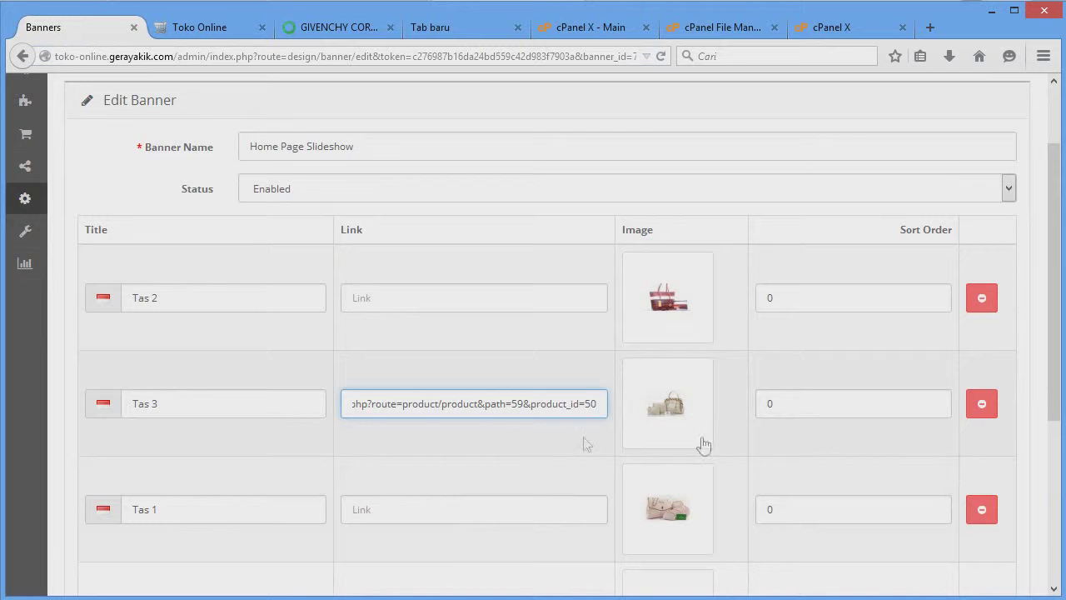
{"action": "scroll", "coordinate": [937, 237], "scroll_direction": "up", "scroll_amount": 2}
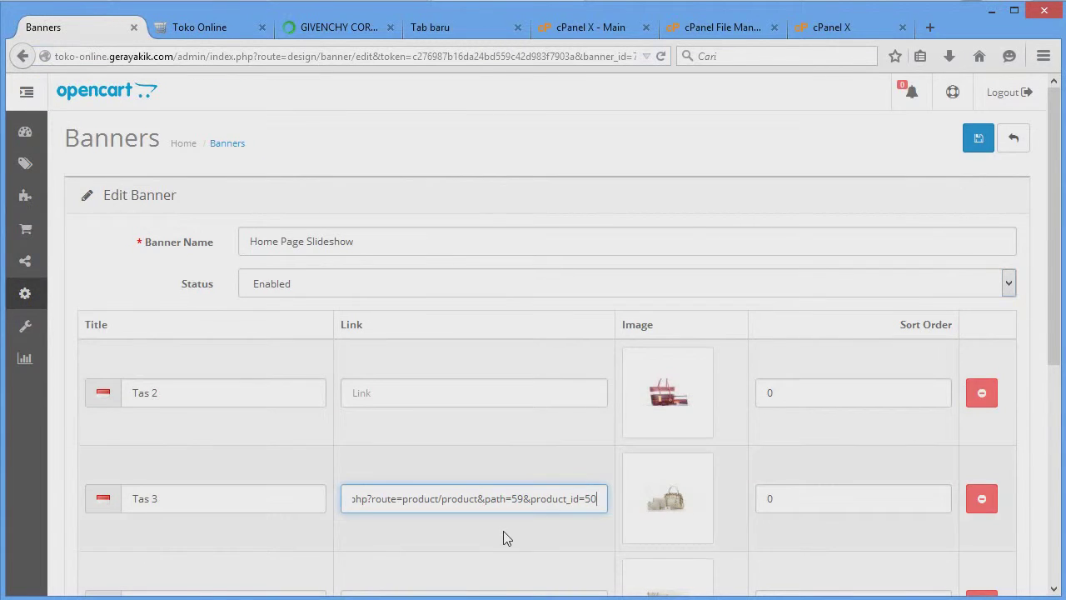
{"action": "scroll", "coordinate": [504, 538], "scroll_direction": "down", "scroll_amount": 2}
{"action": "left_click_drag", "start_coordinate": [396, 405], "coordinate": [582, 406]}
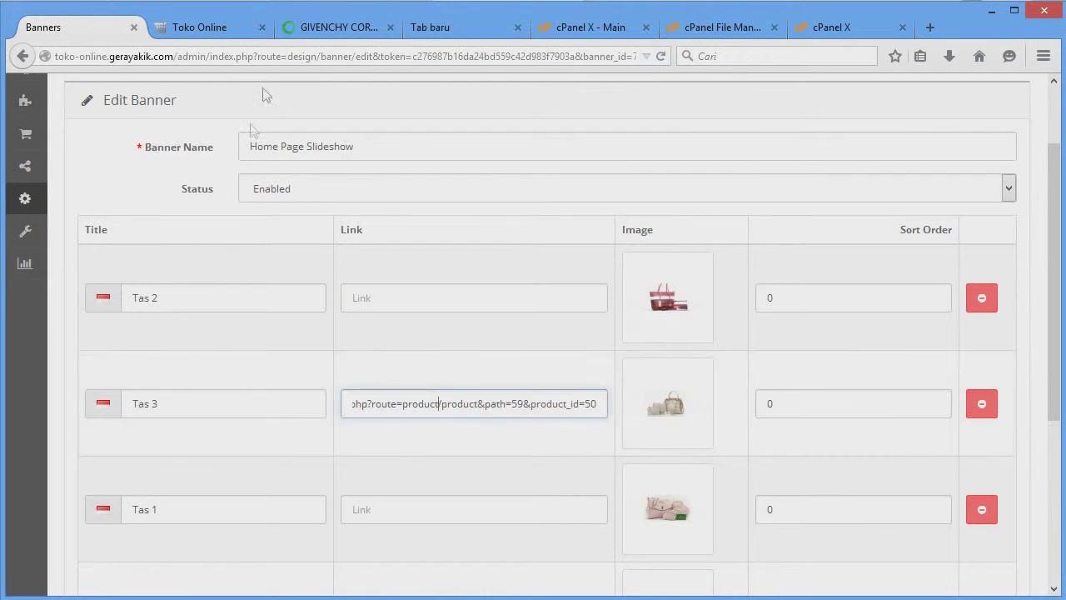
- Try replacing the part after the domain in the GIVENCHY CORONA page's URL with "given" and undo the edit
{"action": "left_click", "coordinate": [333, 26]}
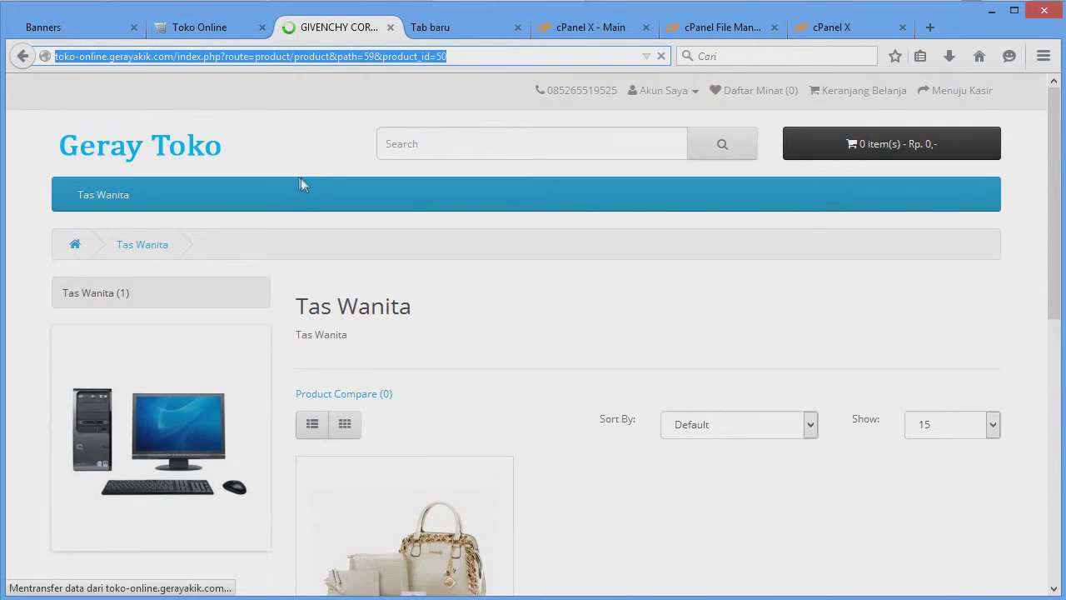
{"action": "scroll", "coordinate": [473, 406], "scroll_direction": "down", "scroll_amount": 2}
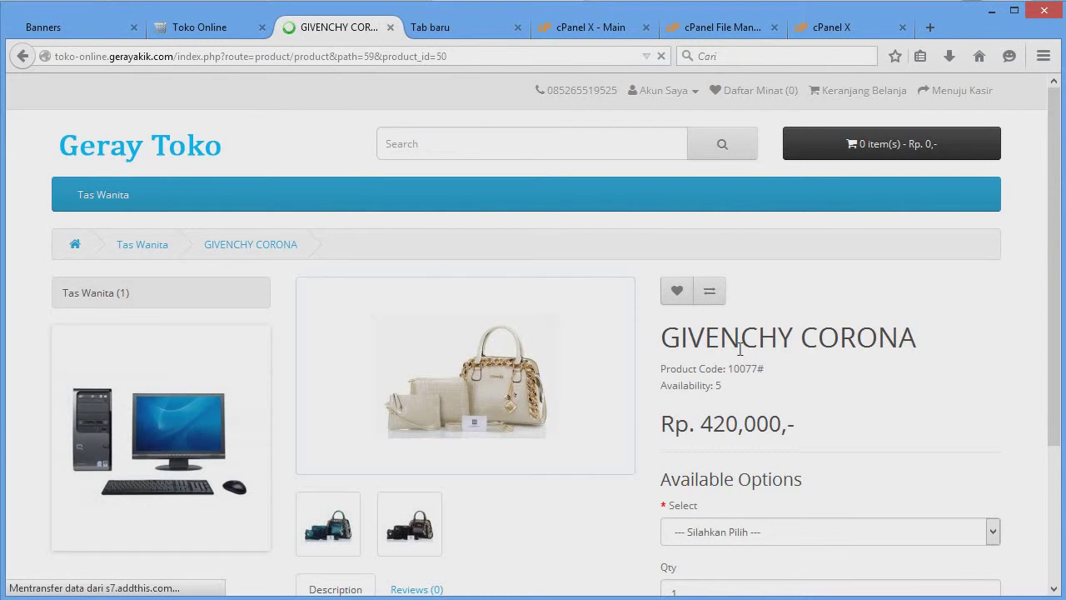
{"action": "left_click_drag", "start_coordinate": [178, 55], "coordinate": [479, 65]}
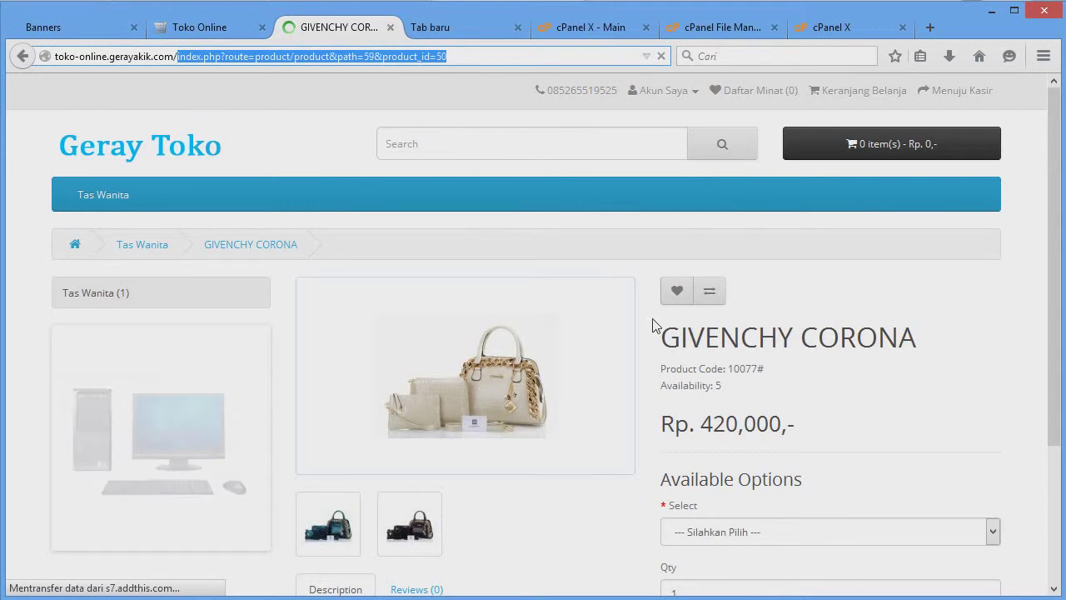
{"action": "type", "text": "given"}
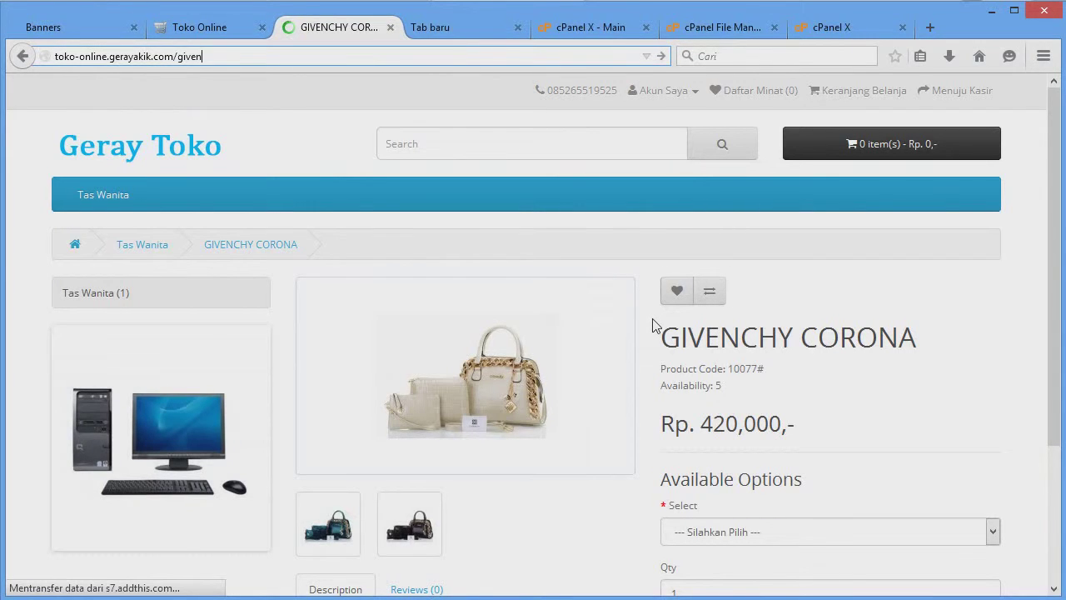
{"action": "key", "text": "ctrl+z"}
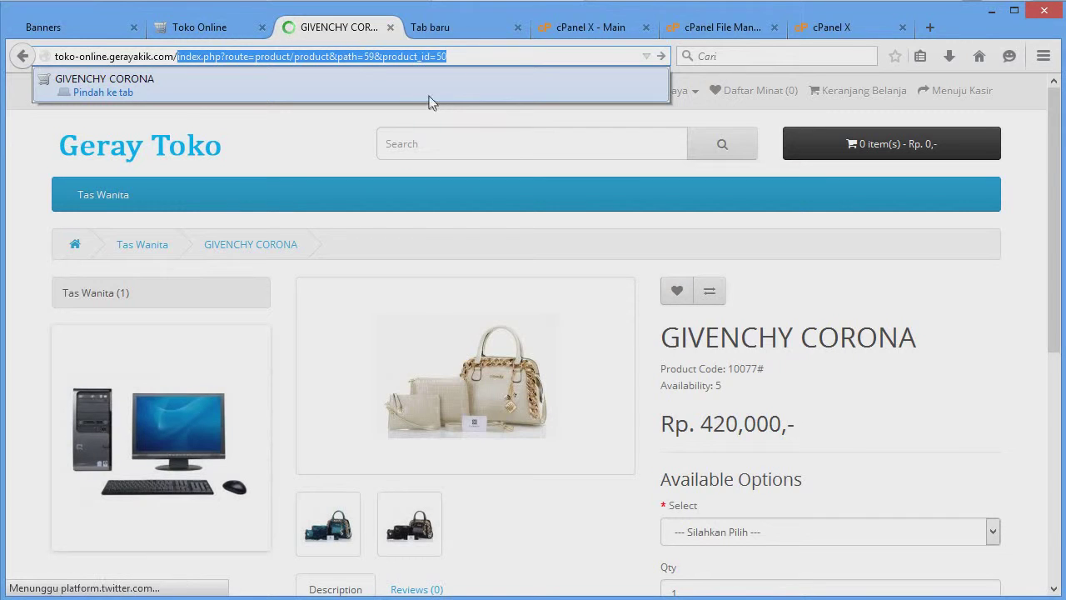
- Examine the route, path and product_id parts of the GIVENCHY CORONA page's URL and look over the product page
{"action": "left_click", "coordinate": [239, 55]}
{"action": "left_click_drag", "start_coordinate": [177, 56], "coordinate": [461, 39]}
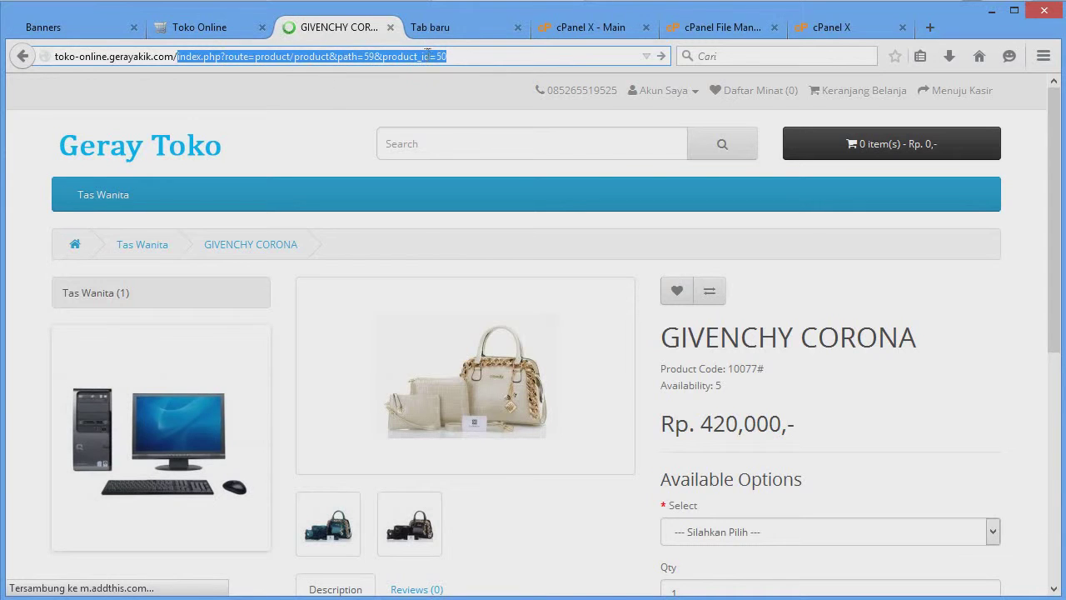
{"action": "left_click_drag", "start_coordinate": [374, 56], "coordinate": [360, 55]}
{"action": "left_click", "coordinate": [385, 55]}
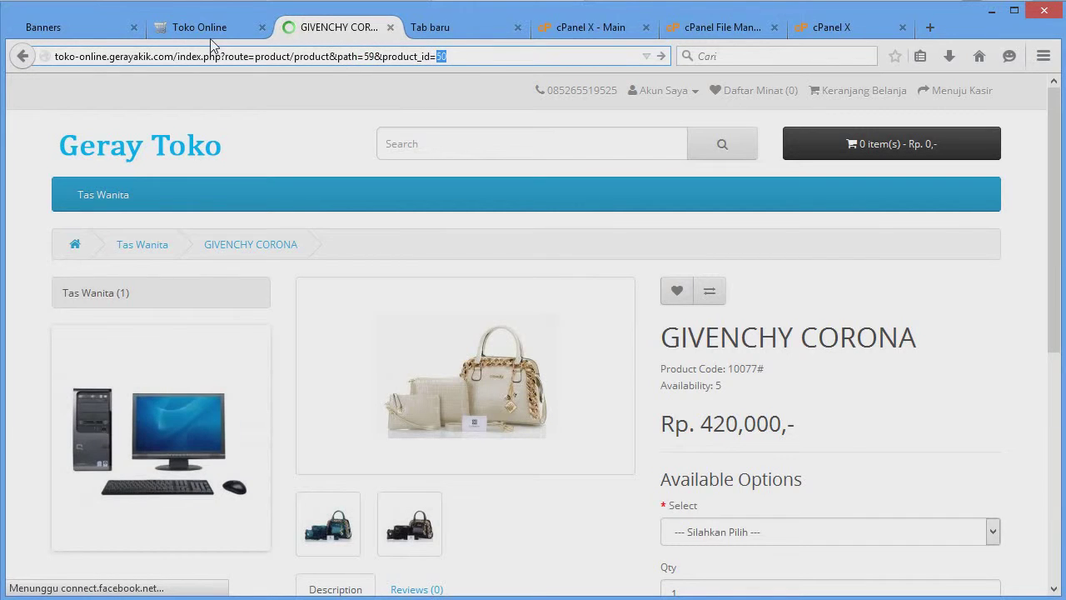
{"action": "left_click_drag", "start_coordinate": [180, 55], "coordinate": [259, 68]}
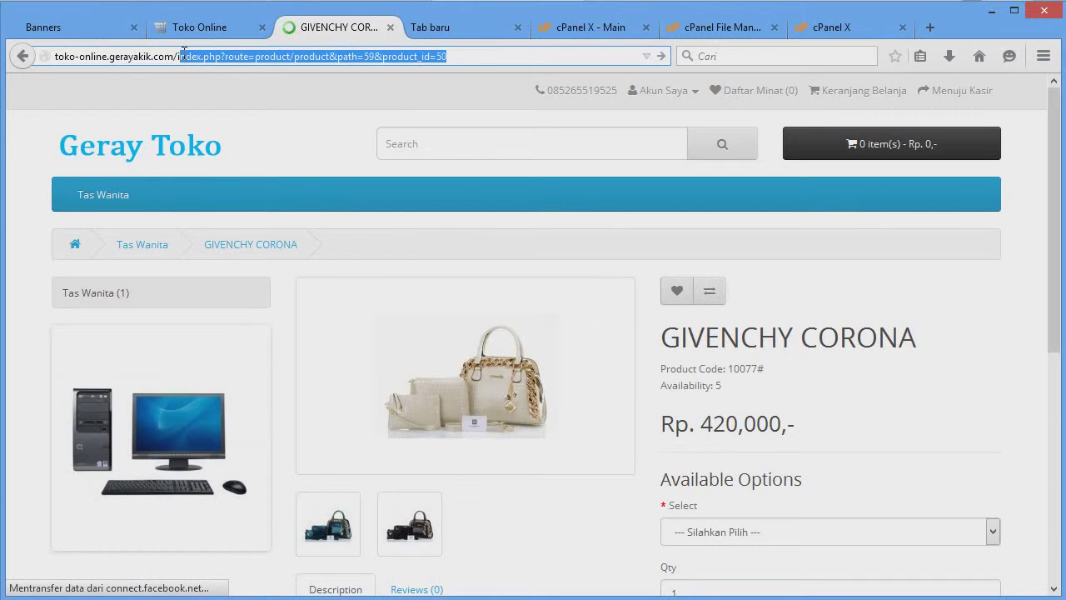
{"action": "scroll", "coordinate": [775, 369], "scroll_direction": "down", "scroll_amount": 4}
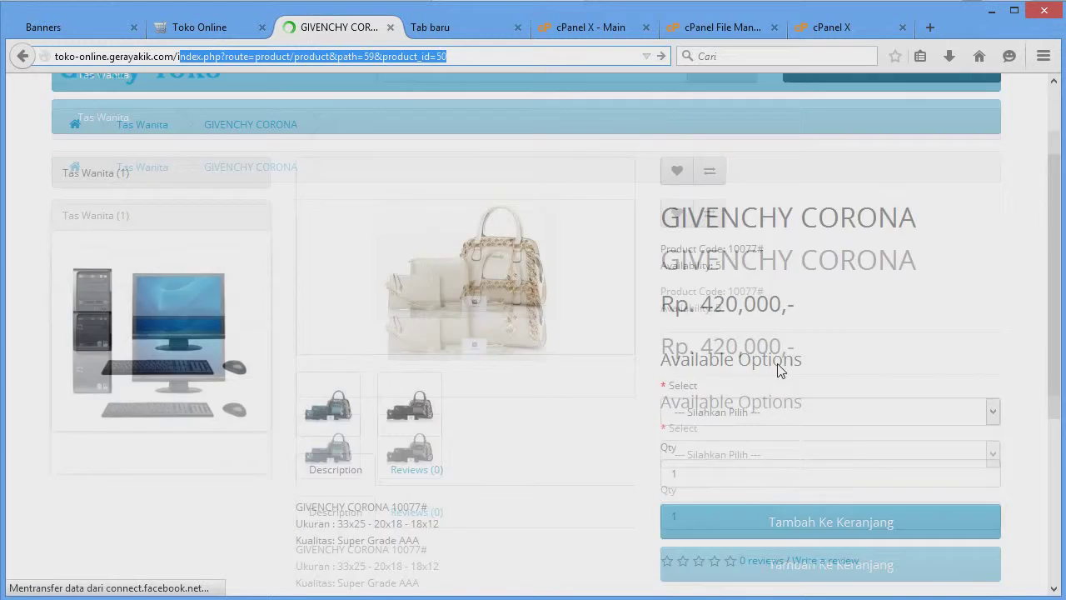
{"action": "scroll", "coordinate": [692, 289], "scroll_direction": "up", "scroll_amount": 4}
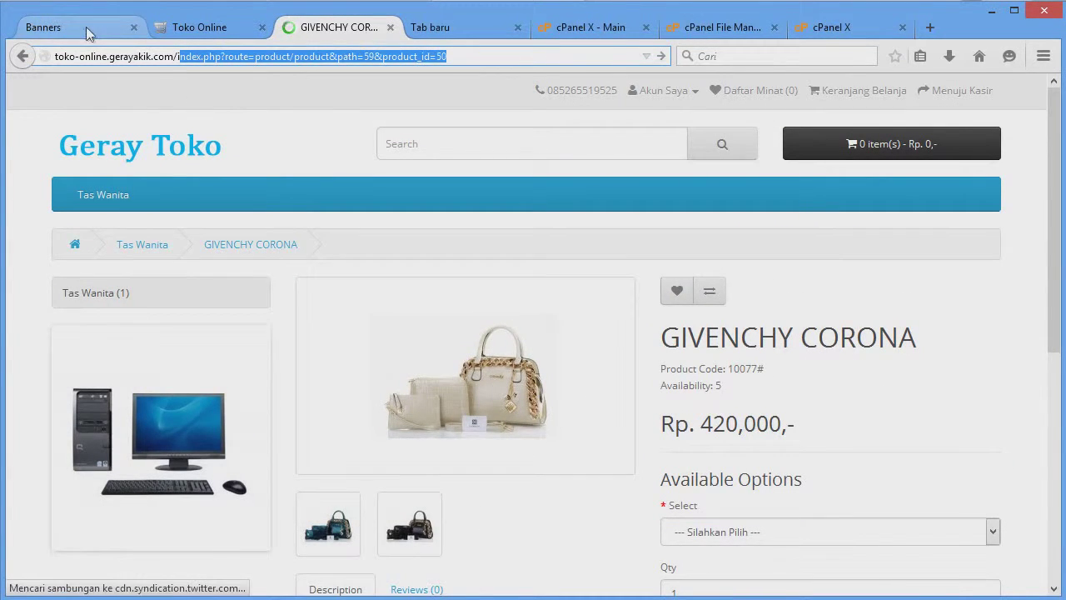
- Check the Tas 3 slide's link and save the Home Page Slideshow banner
{"action": "left_click", "coordinate": [44, 27]}
{"action": "left_click", "coordinate": [419, 403]}
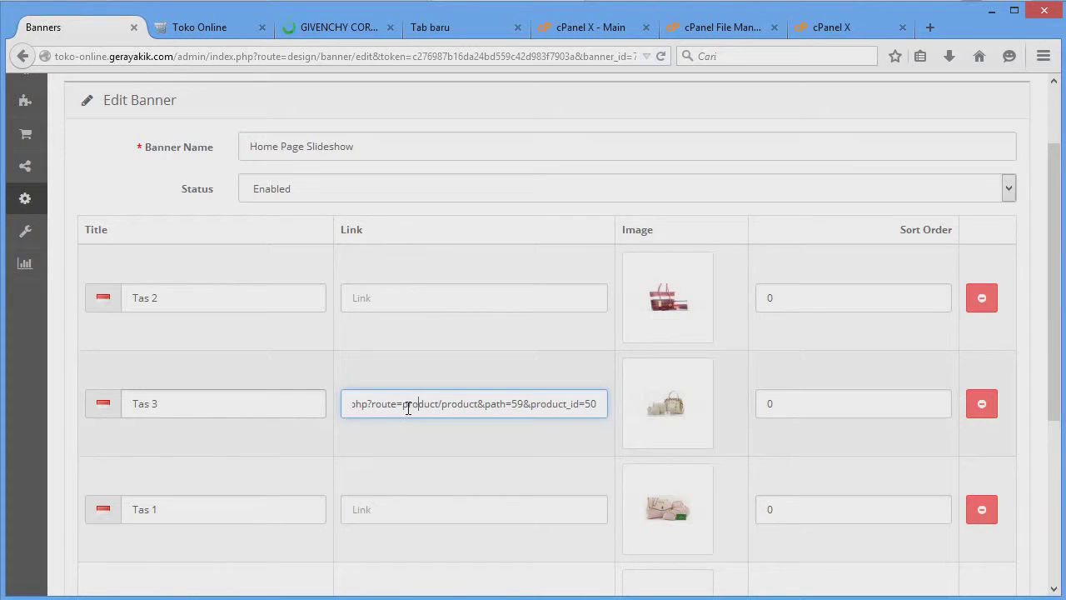
{"action": "scroll", "coordinate": [458, 420], "scroll_direction": "down", "scroll_amount": 3}
{"action": "scroll", "coordinate": [459, 424], "scroll_direction": "up", "scroll_amount": 4}
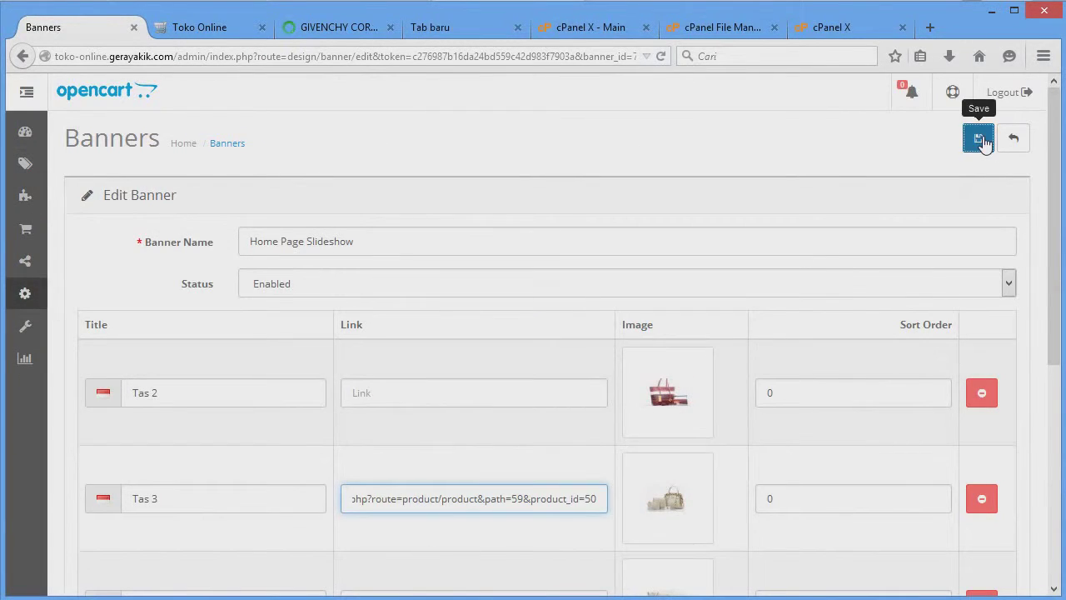
{"action": "left_click", "coordinate": [979, 138]}
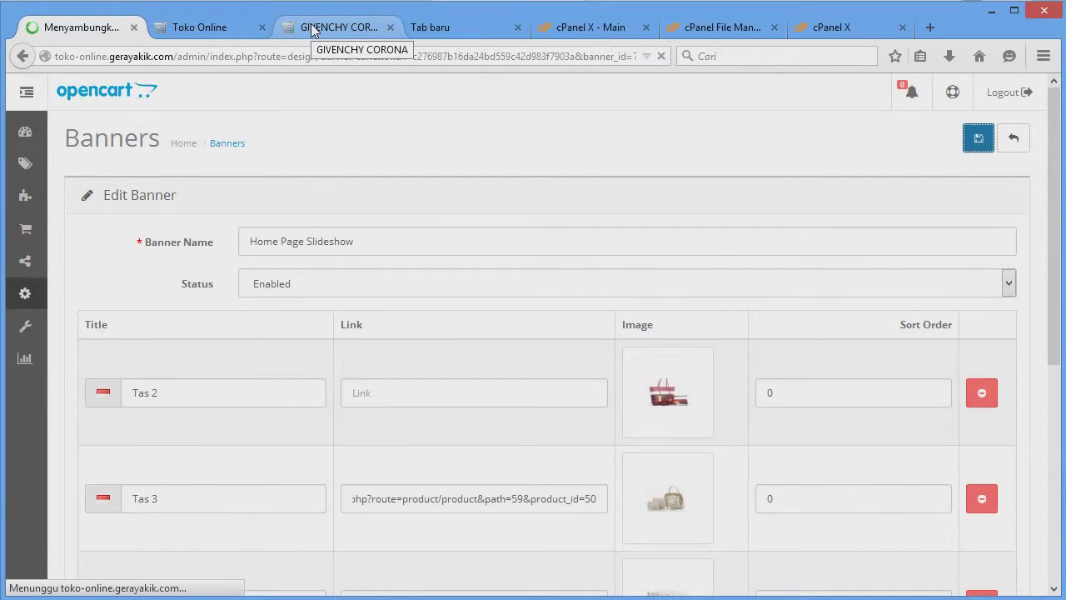
{"action": "left_click", "coordinate": [250, 28]}
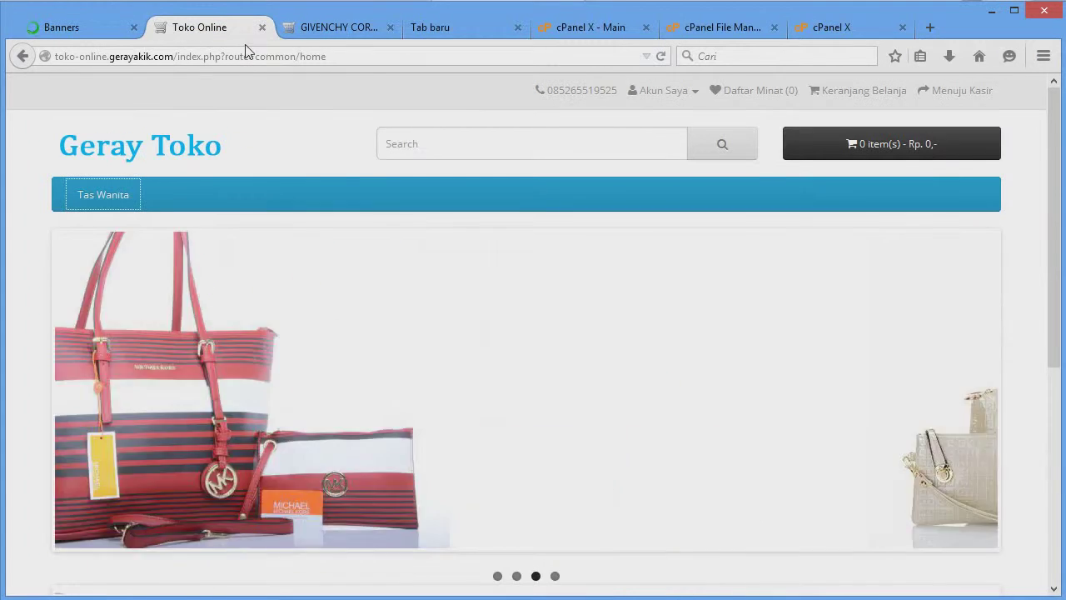
{"action": "left_click", "coordinate": [83, 30]}
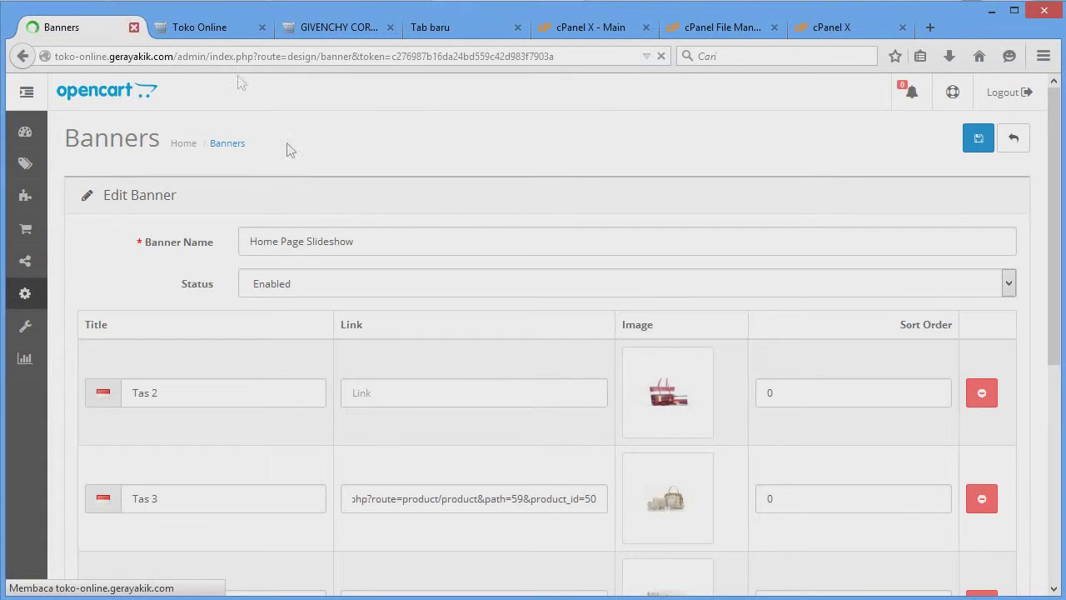
{"action": "scroll", "coordinate": [393, 418], "scroll_direction": "down", "scroll_amount": 2}
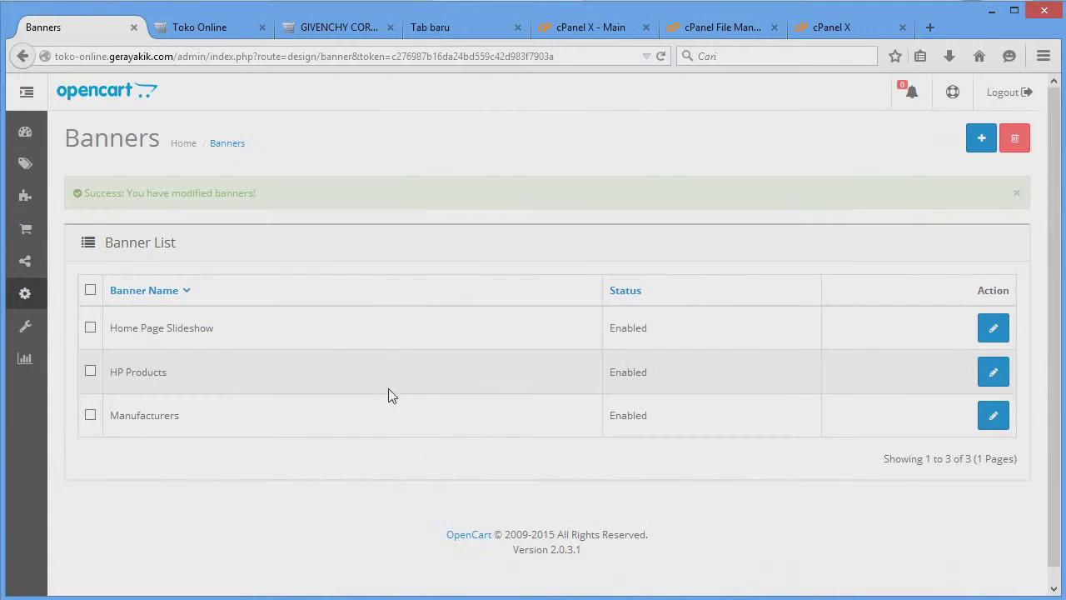
- Reload the storefront home page from the shop logo and look over its slideshow
{"action": "left_click", "coordinate": [202, 29]}
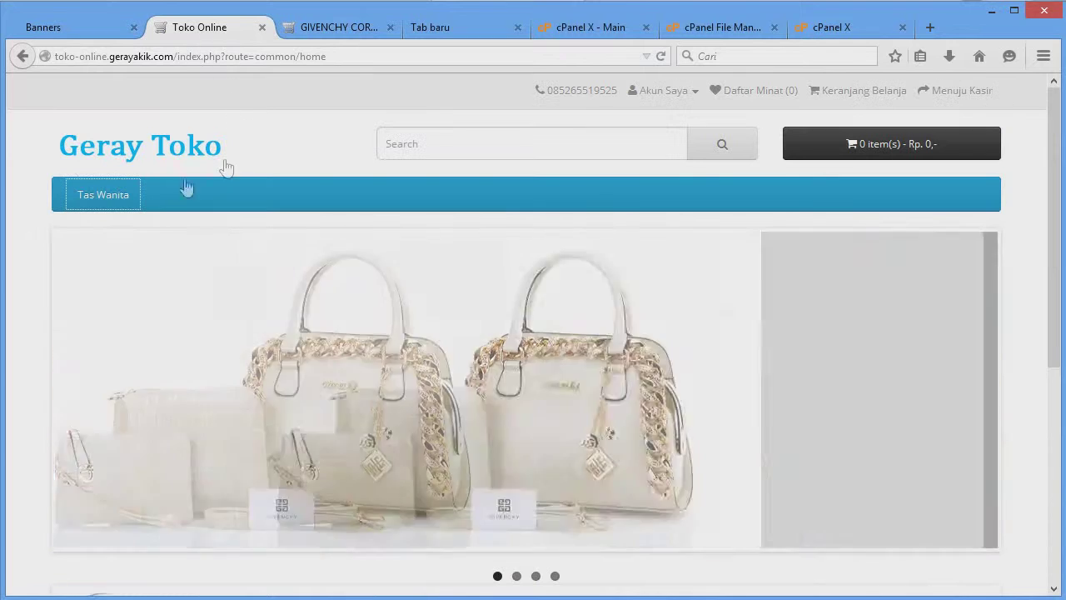
{"action": "left_click", "coordinate": [105, 147]}
{"action": "scroll", "coordinate": [48, 331], "scroll_direction": "down", "scroll_amount": 3}
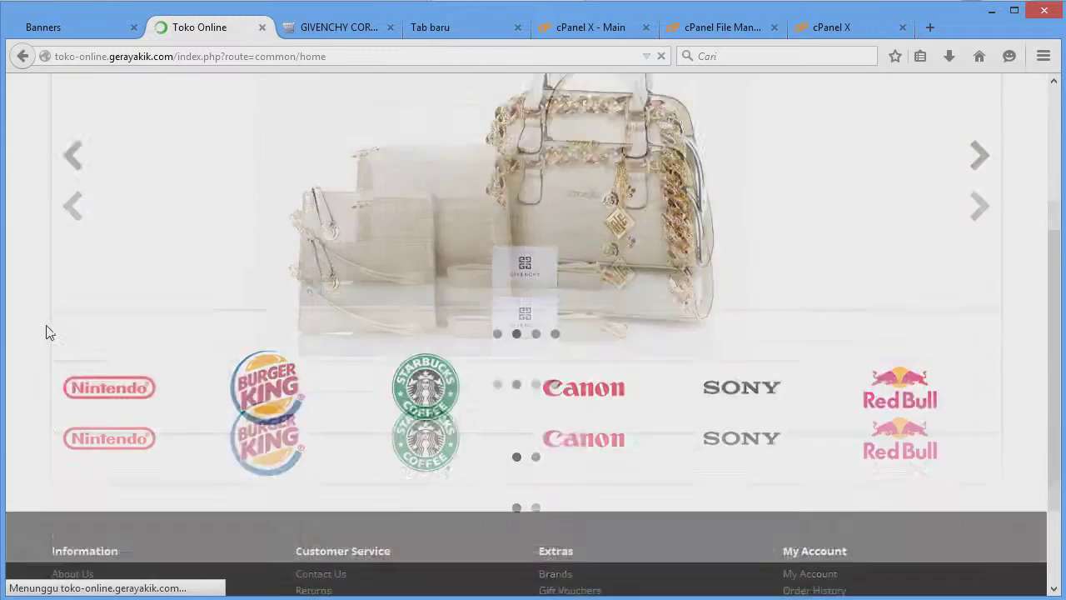
{"action": "scroll", "coordinate": [47, 331], "scroll_direction": "up", "scroll_amount": 3}
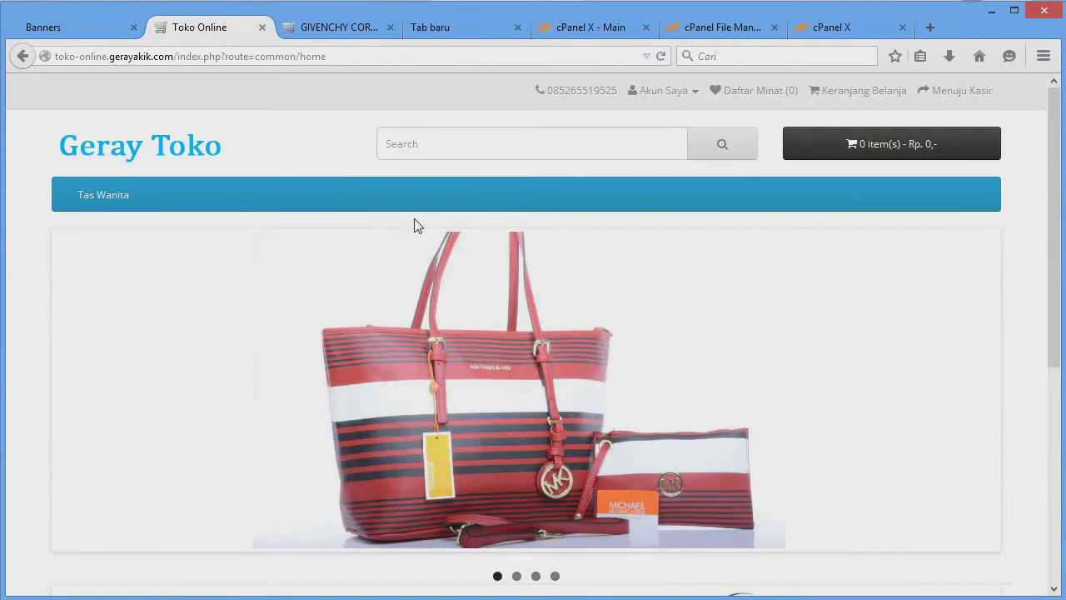
{"action": "scroll", "coordinate": [399, 276], "scroll_direction": "down", "scroll_amount": 4}
{"action": "scroll", "coordinate": [538, 492], "scroll_direction": "up", "scroll_amount": 2}
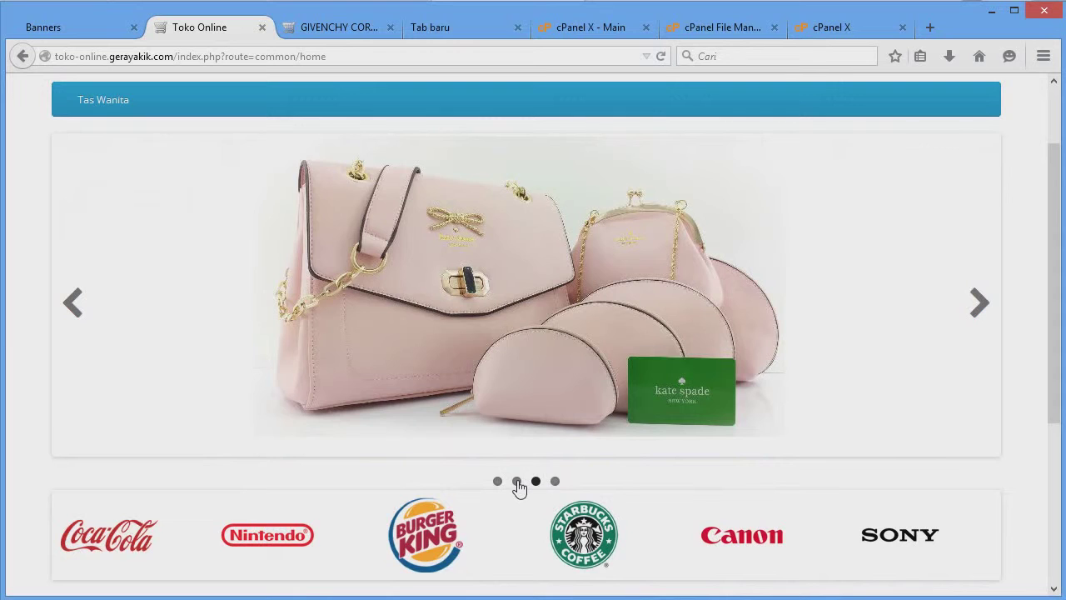
- Show the second slide on the storefront, follow its link, and look over the GIVENCHY CORONA product page
{"action": "left_click", "coordinate": [517, 482]}
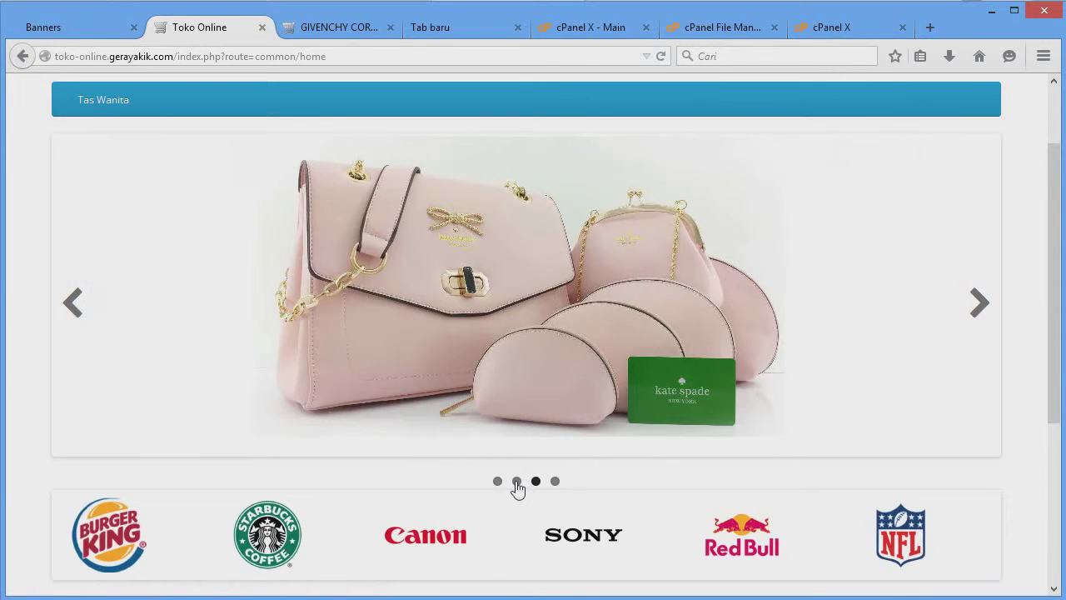
{"action": "left_click", "coordinate": [516, 482]}
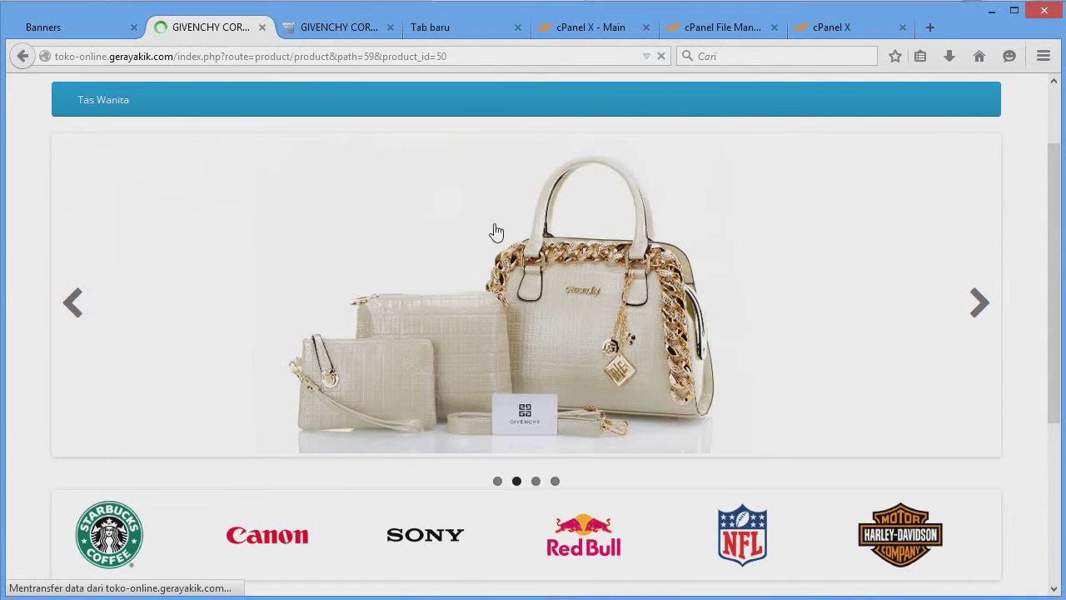
{"action": "scroll", "coordinate": [494, 243], "scroll_direction": "down", "scroll_amount": 5}
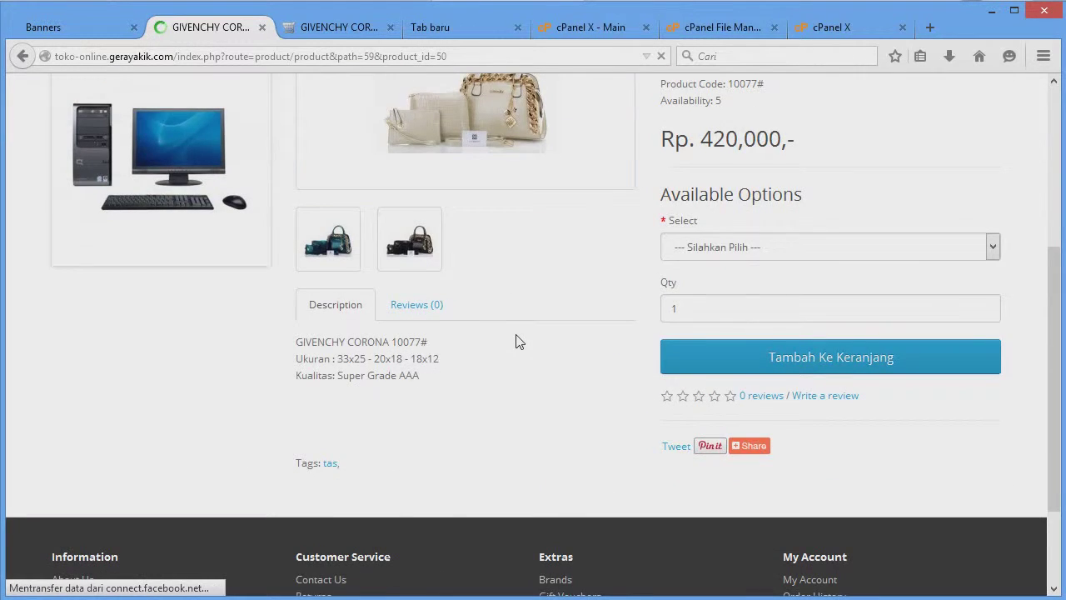
{"action": "scroll", "coordinate": [516, 342], "scroll_direction": "up", "scroll_amount": 3}
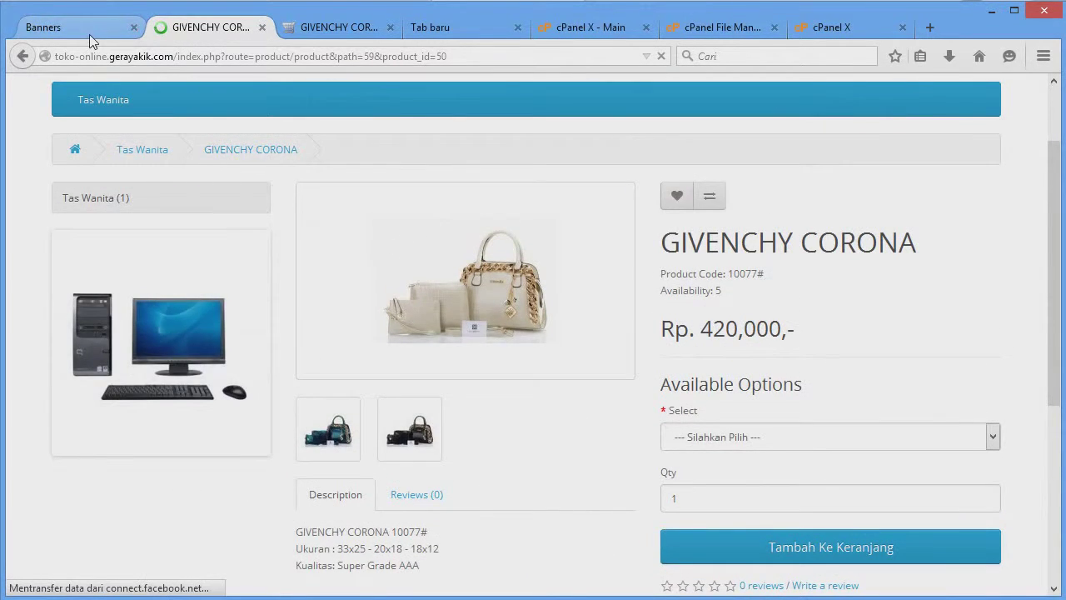
- Open the Home Page Slideshow banner for editing in the admin and return the storefront to its home page
{"action": "left_click", "coordinate": [87, 27]}
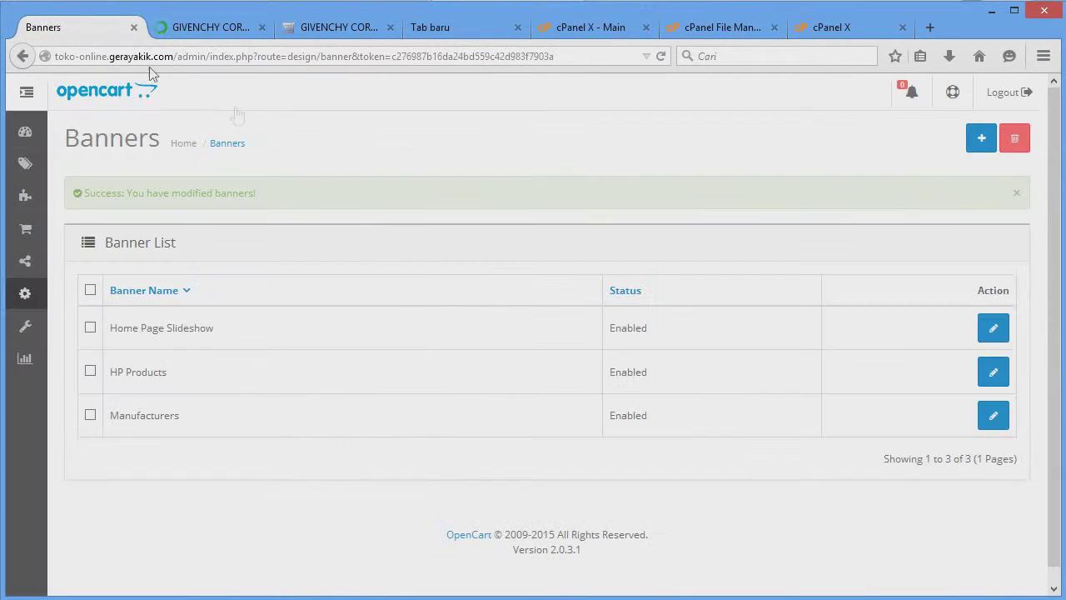
{"action": "left_click", "coordinate": [993, 329]}
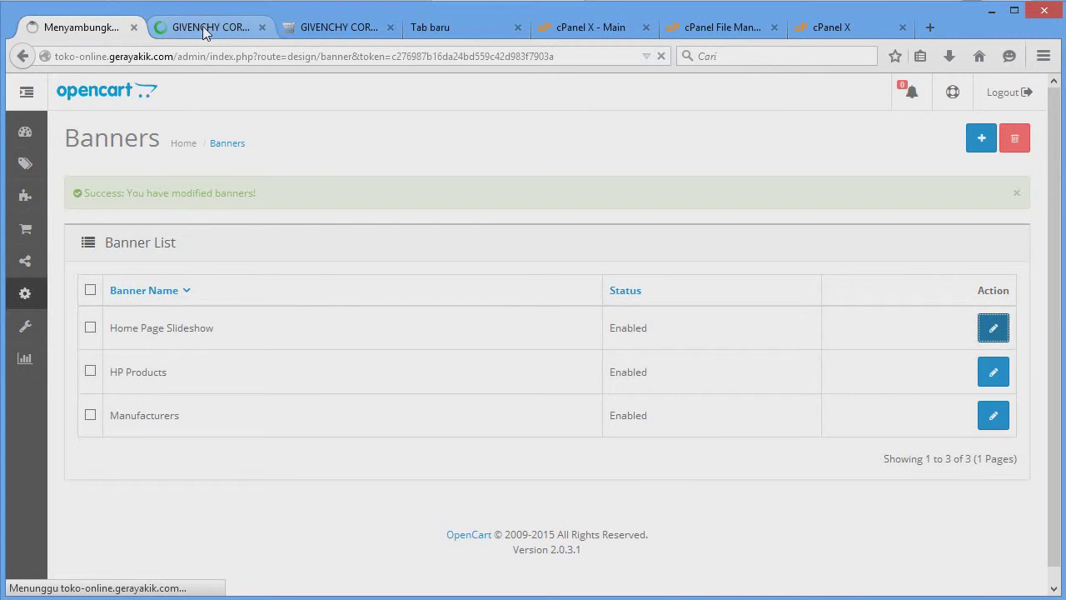
{"action": "left_click", "coordinate": [203, 25]}
{"action": "left_click", "coordinate": [177, 158]}
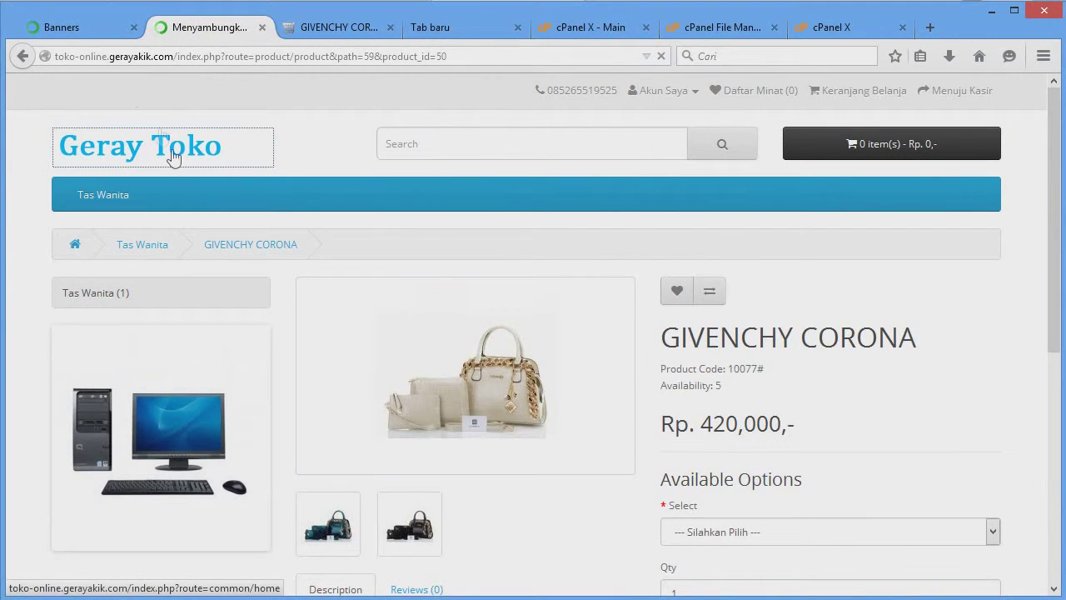
{"action": "left_click", "coordinate": [98, 29]}
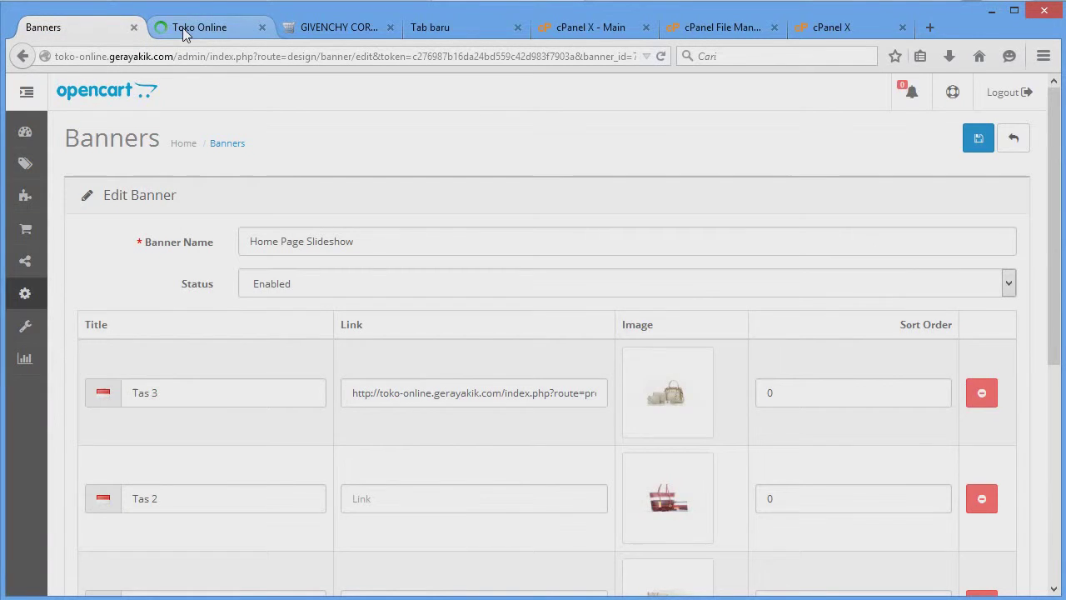
- Look over the storefront home page and its slideshow once more
{"action": "left_click", "coordinate": [182, 28]}
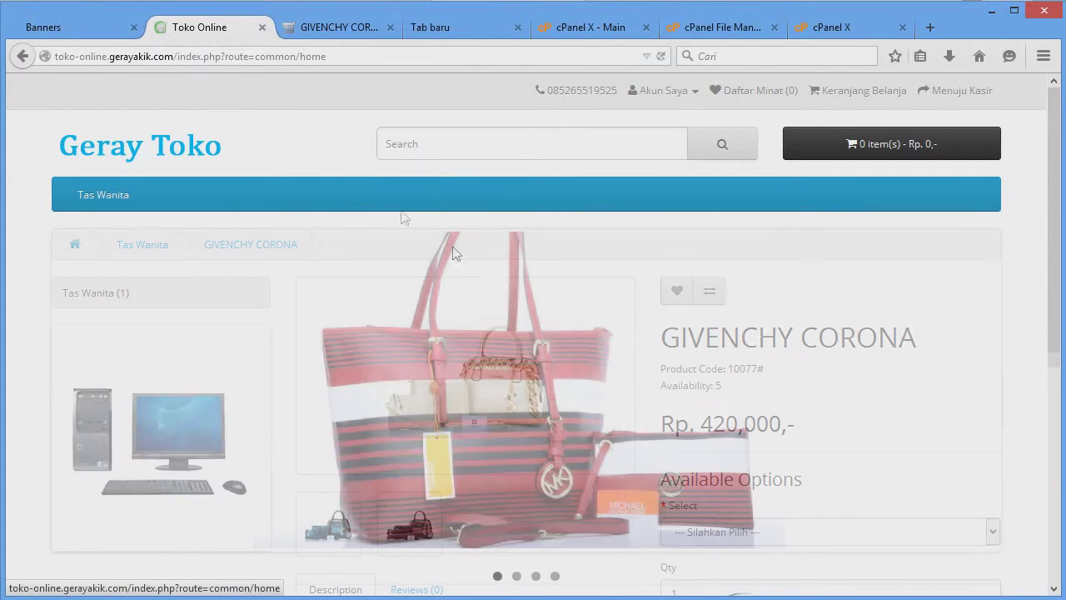
{"action": "scroll", "coordinate": [383, 381], "scroll_direction": "down", "scroll_amount": 3}
{"action": "scroll", "coordinate": [379, 383], "scroll_direction": "up", "scroll_amount": 5}
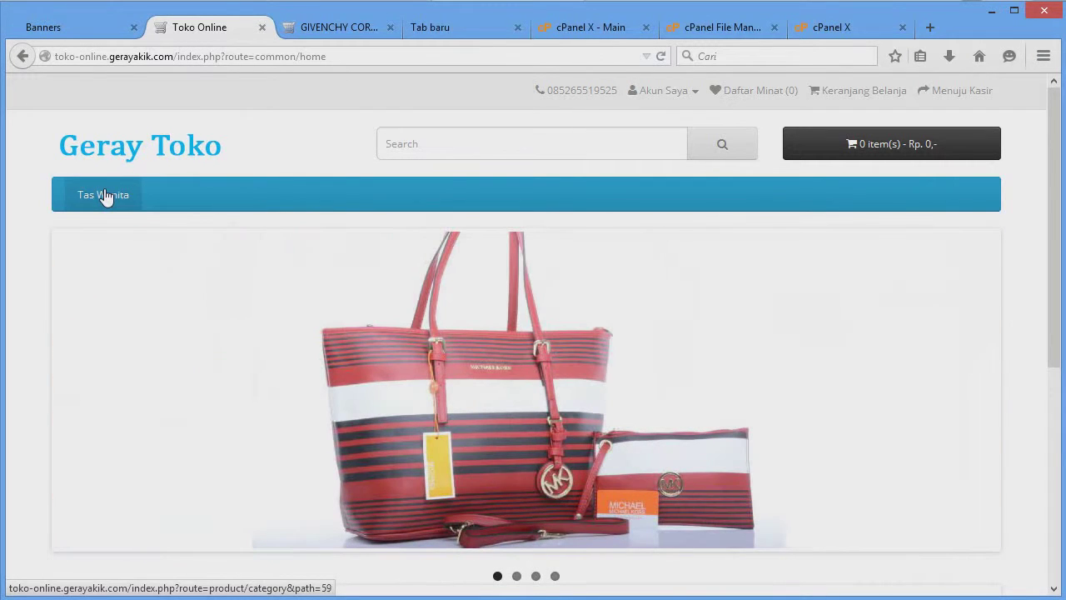
- Open the Tas Wanita category page and examine the index.php, route and path parts of its URL
{"action": "left_click", "coordinate": [104, 195]}
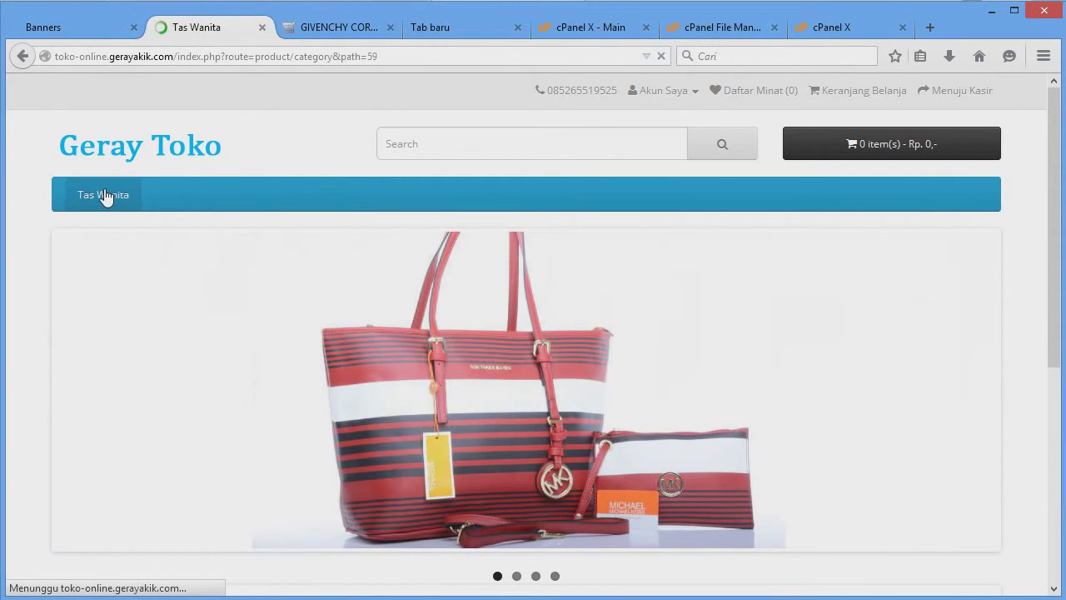
{"action": "left_click_drag", "start_coordinate": [177, 56], "coordinate": [400, 56]}
{"action": "left_click", "coordinate": [402, 53]}
{"action": "left_click_drag", "start_coordinate": [177, 57], "coordinate": [405, 44]}
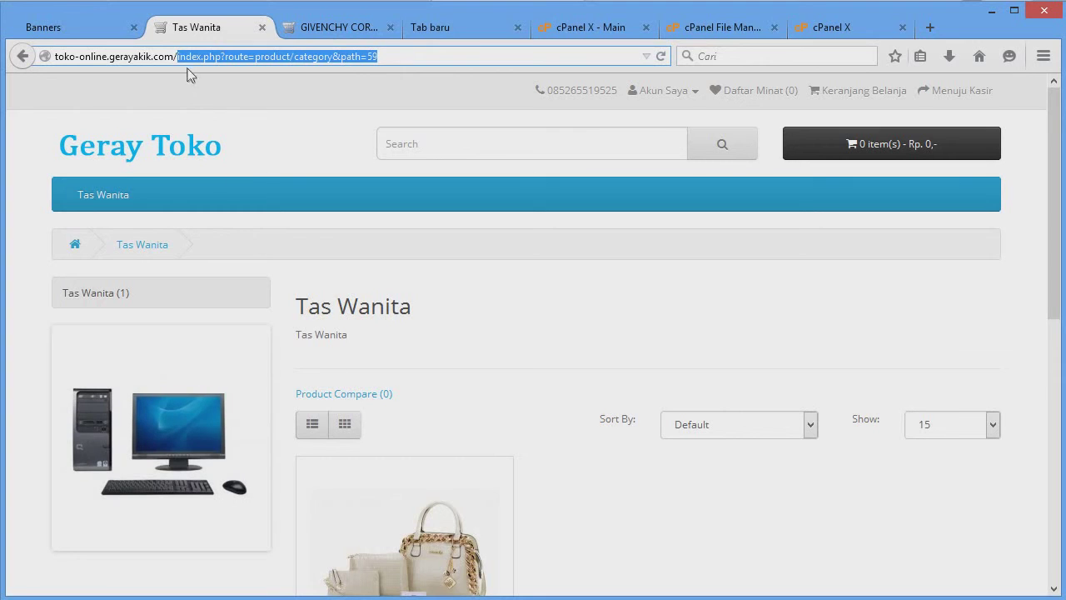
{"action": "left_click_drag", "start_coordinate": [389, 56], "coordinate": [201, 55]}
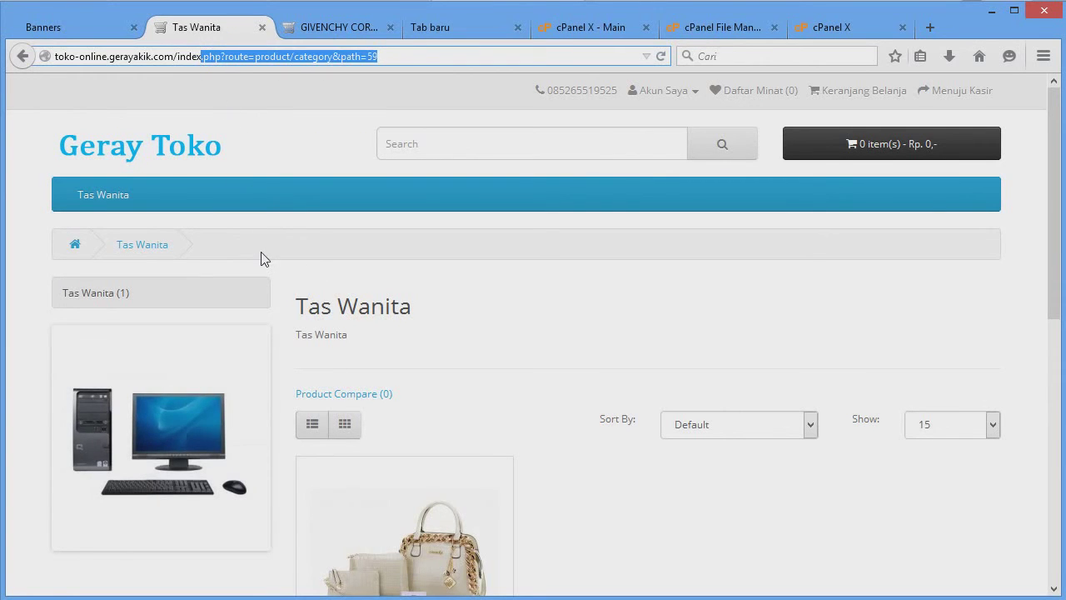